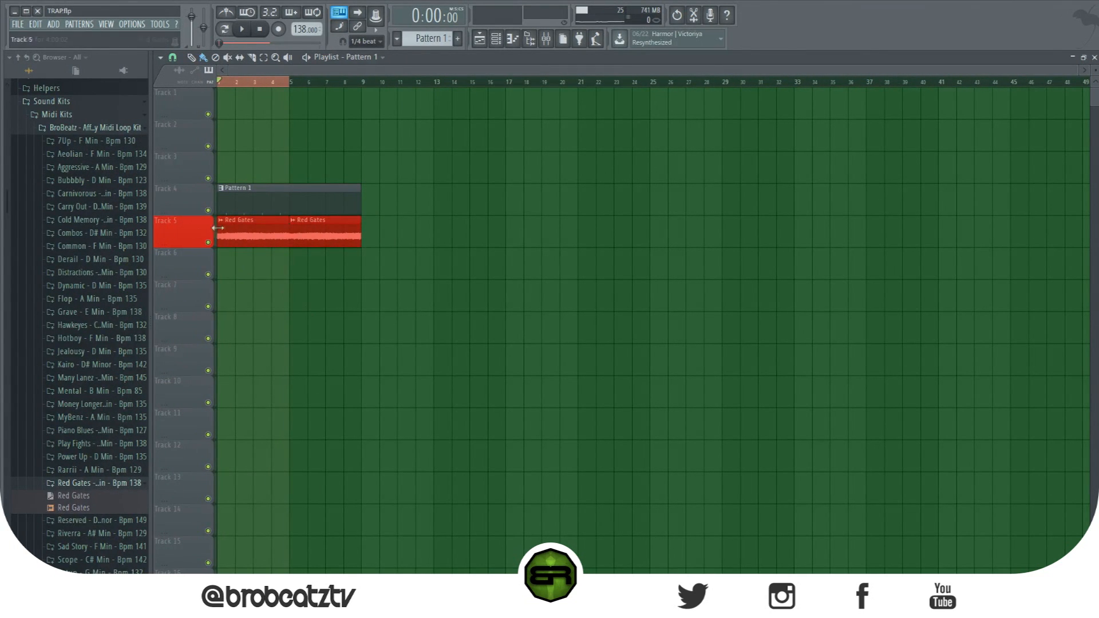
Step: Narrow the browser and open the channel rack, placing it just below the playlist clips
drag(150, 262, 125, 261)
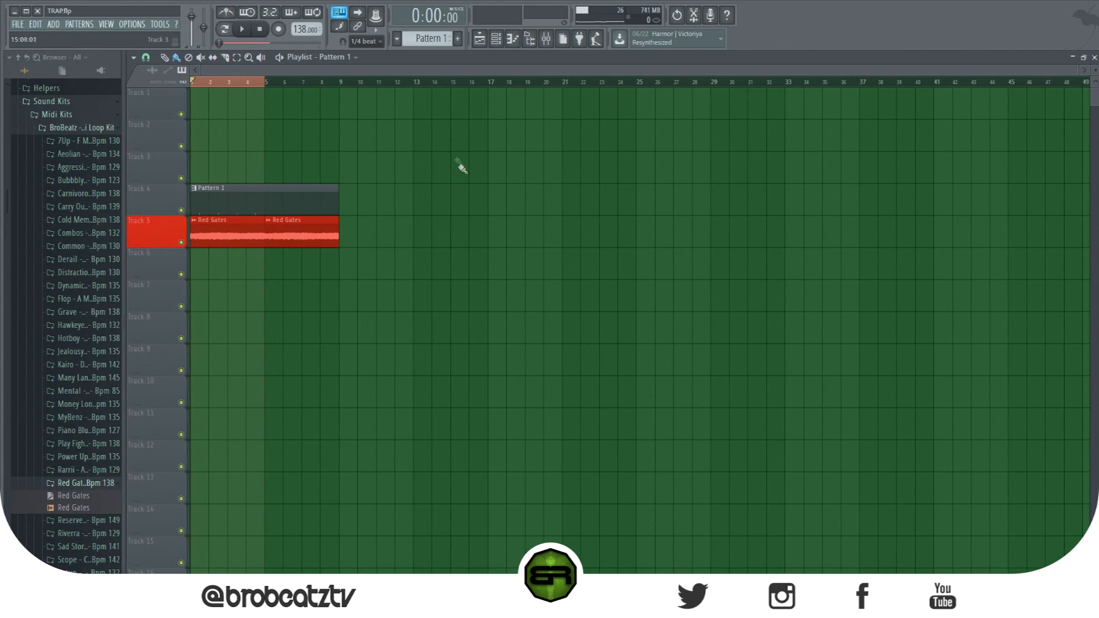
click(496, 39)
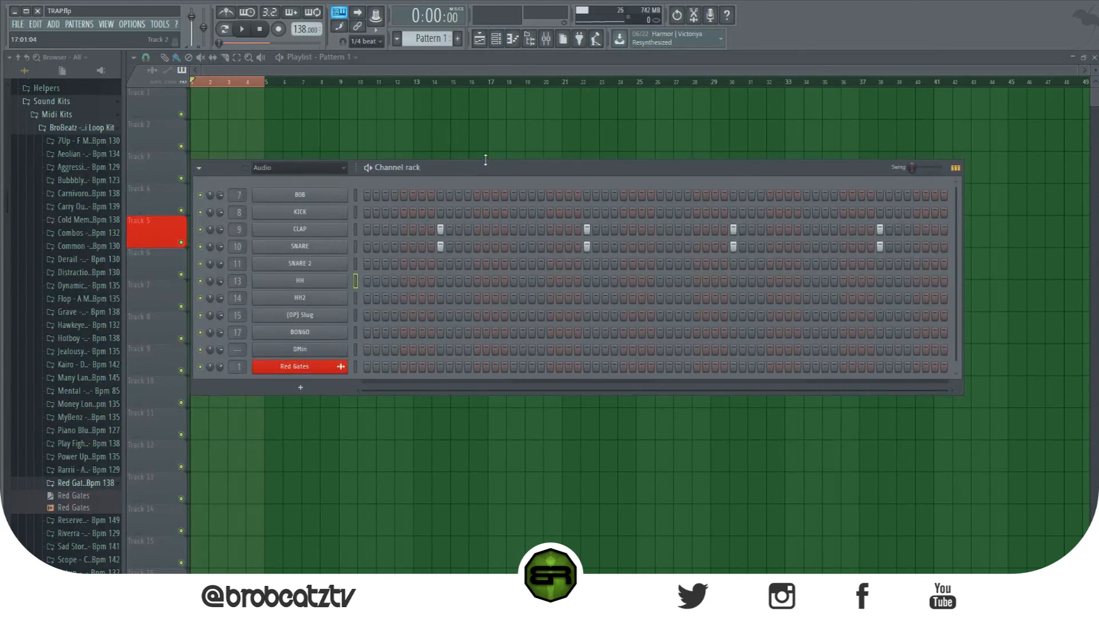
drag(485, 168, 486, 265)
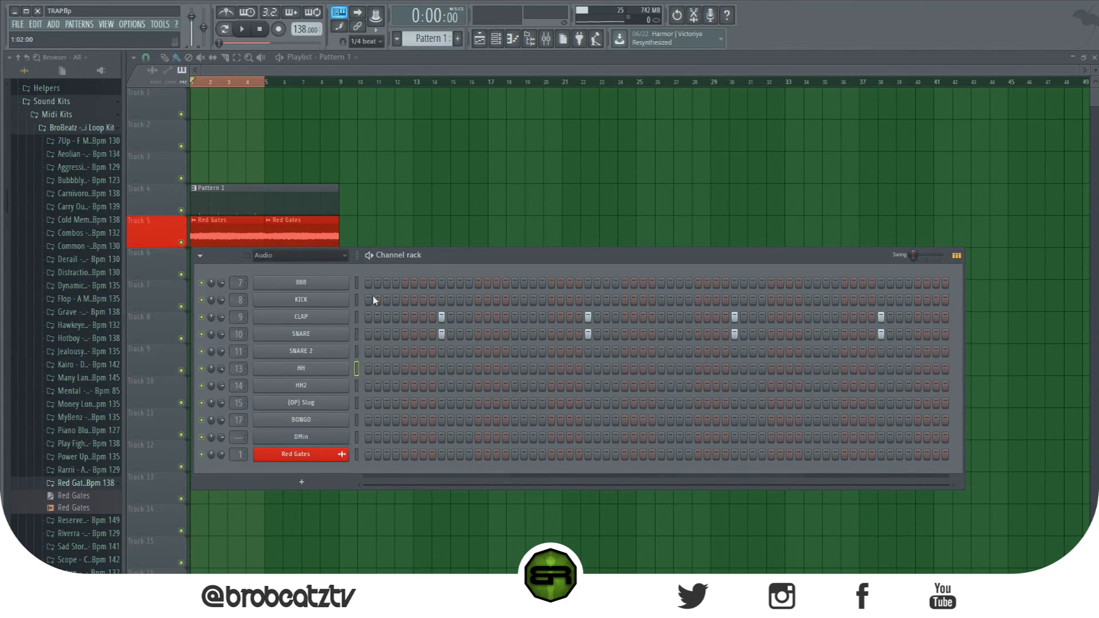
Step: Place KICK hits on steps 1, 7, 13 and 15, and remove all but the first one
click(367, 301)
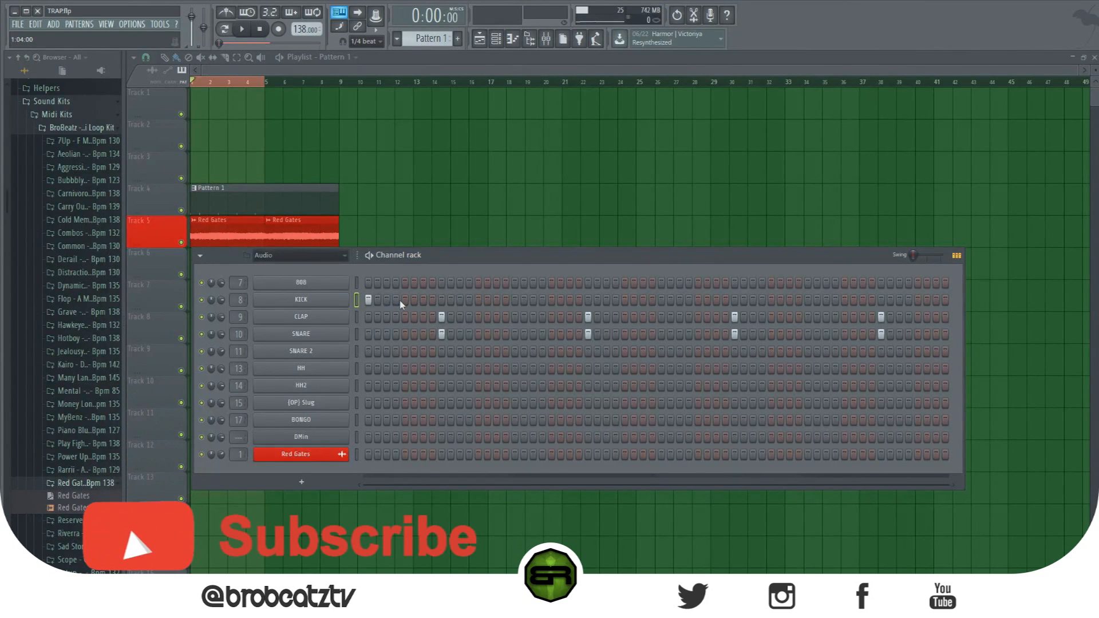
click(423, 301)
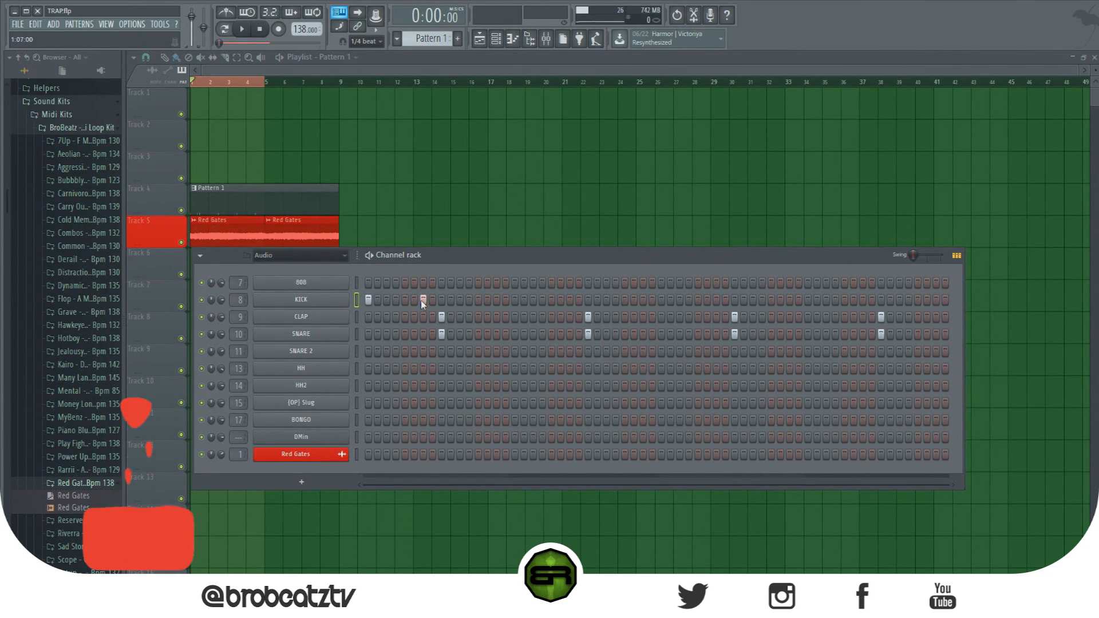
click(478, 300)
click(496, 300)
right_click(478, 300)
right_click(497, 300)
right_click(423, 300)
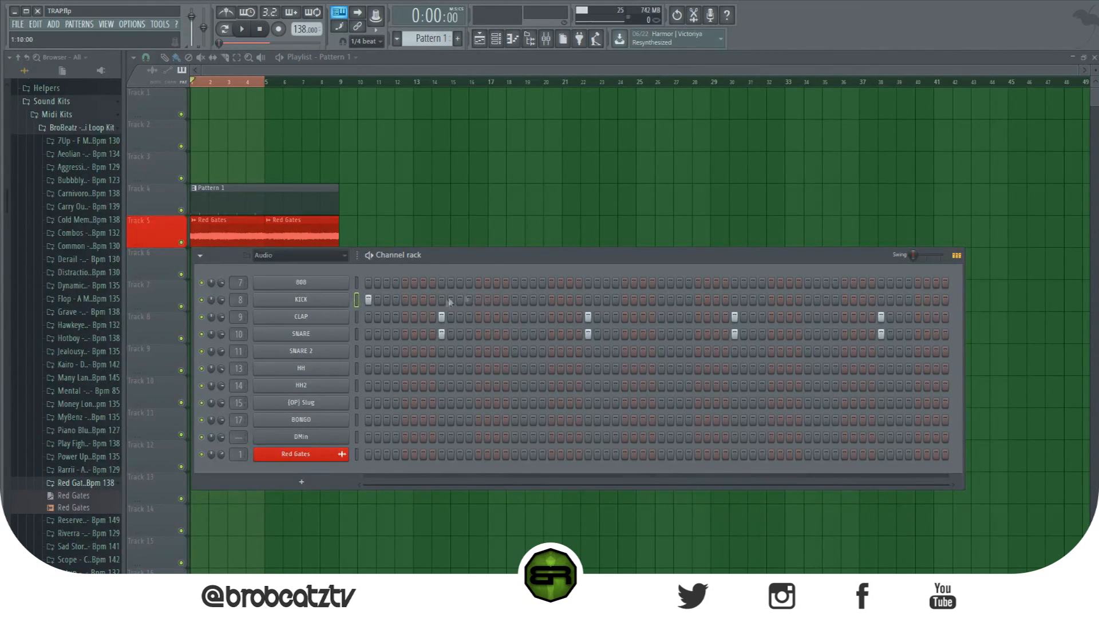
Step: Fill the KICK row with hits on steps 7, 13, 21, 27, 33, 39, 45, 53 and 59, and play the loop
click(423, 300)
click(478, 300)
click(552, 300)
click(606, 300)
click(662, 300)
right_click(671, 300)
click(716, 300)
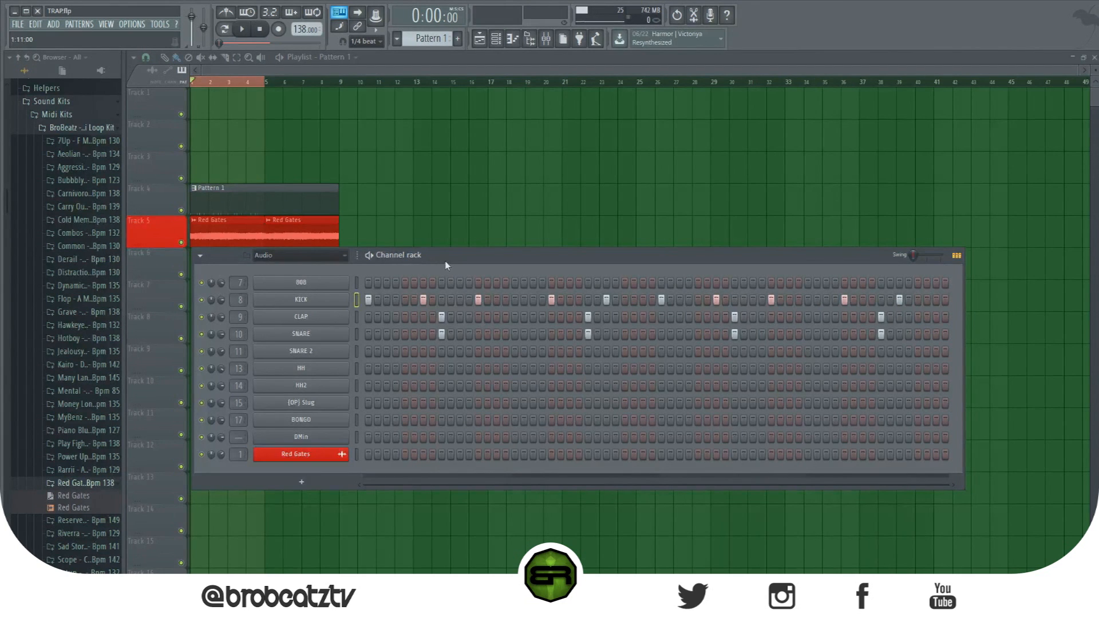
key(space)
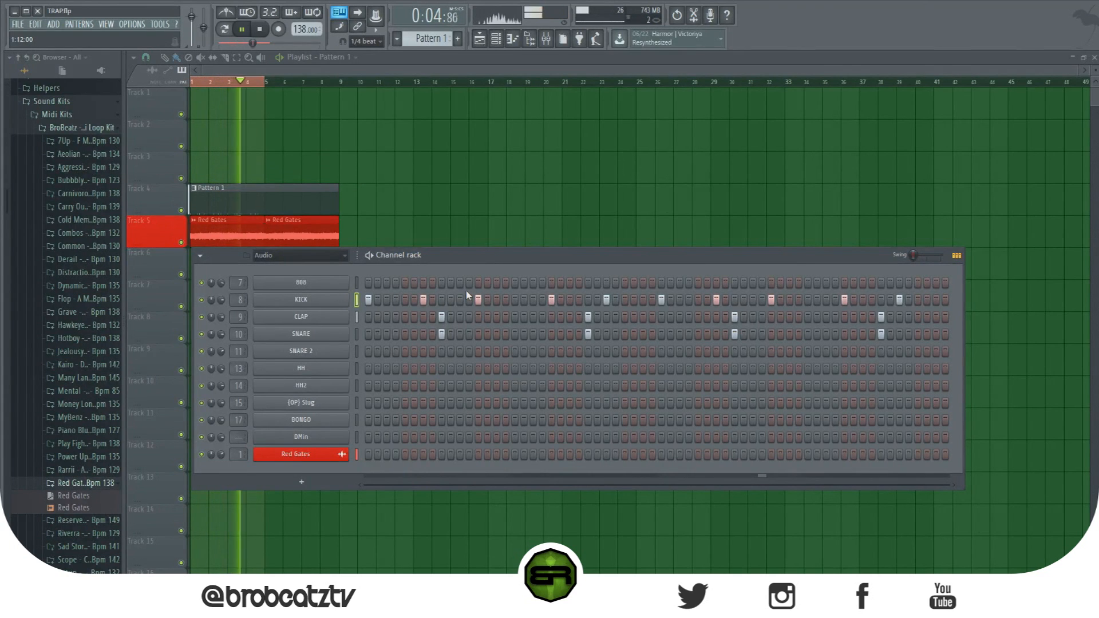
key(space)
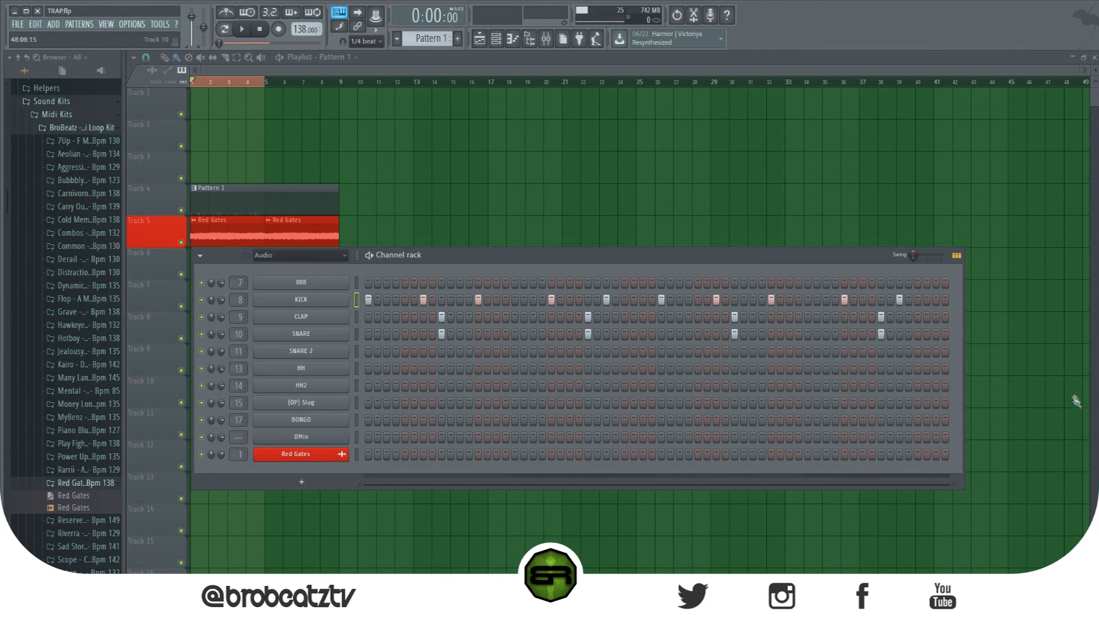
click(535, 300)
drag(370, 369, 999, 401)
drag(945, 368, 366, 369)
click(368, 370)
click(387, 369)
click(387, 370)
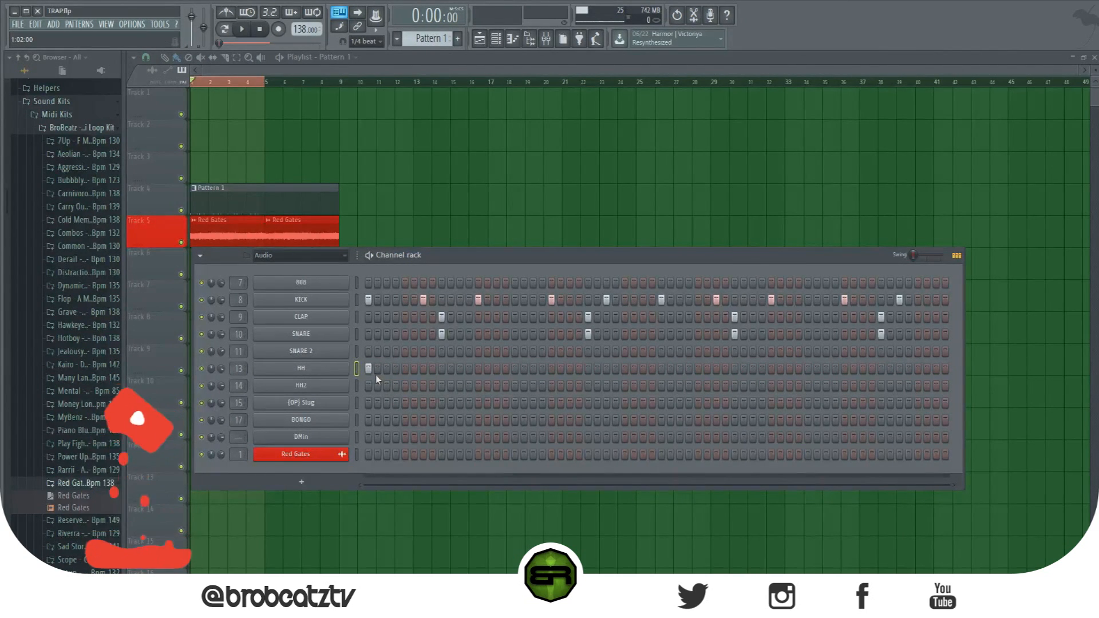
click(368, 368)
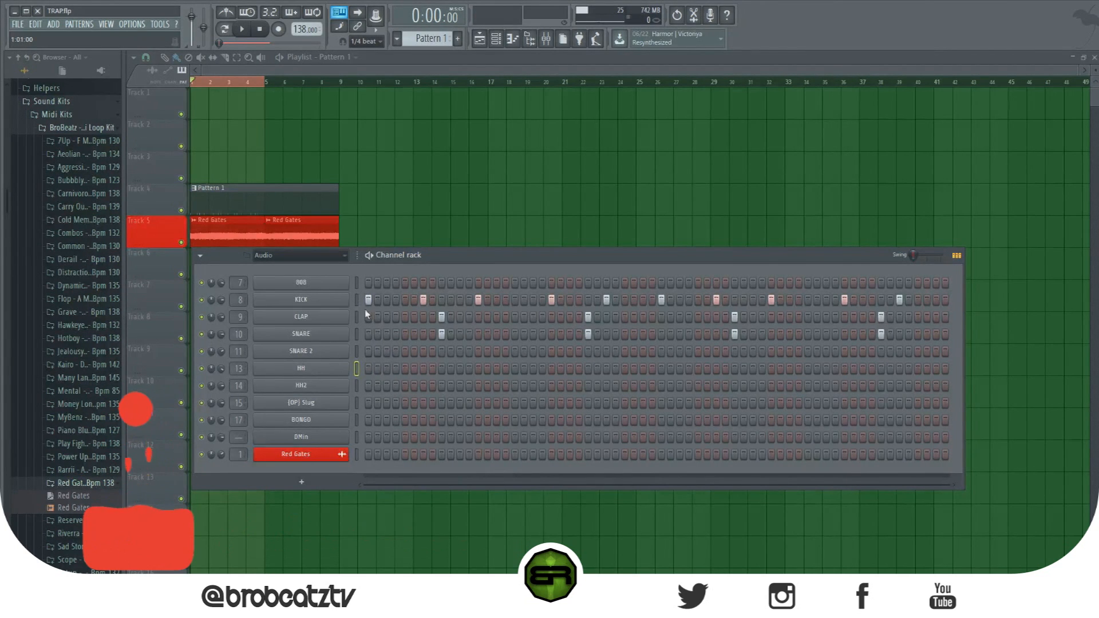
Step: Place HH hits on steps 1, 3 and 5, and try further hits between steps 11 and 15
click(369, 368)
click(406, 368)
click(387, 368)
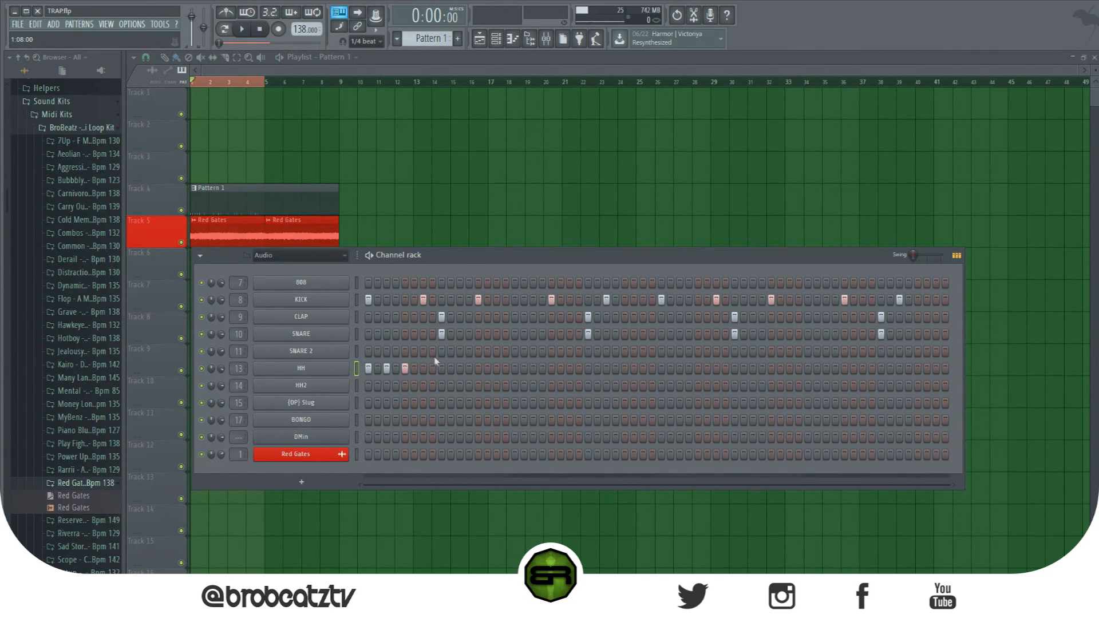
click(479, 369)
click(496, 369)
right_click(497, 370)
right_click(478, 370)
right_click(461, 370)
Step: Add HH hits on steps 4, 11, 12 and 13 while auditioning the loop
key(space)
click(396, 369)
key(space)
click(478, 369)
click(460, 369)
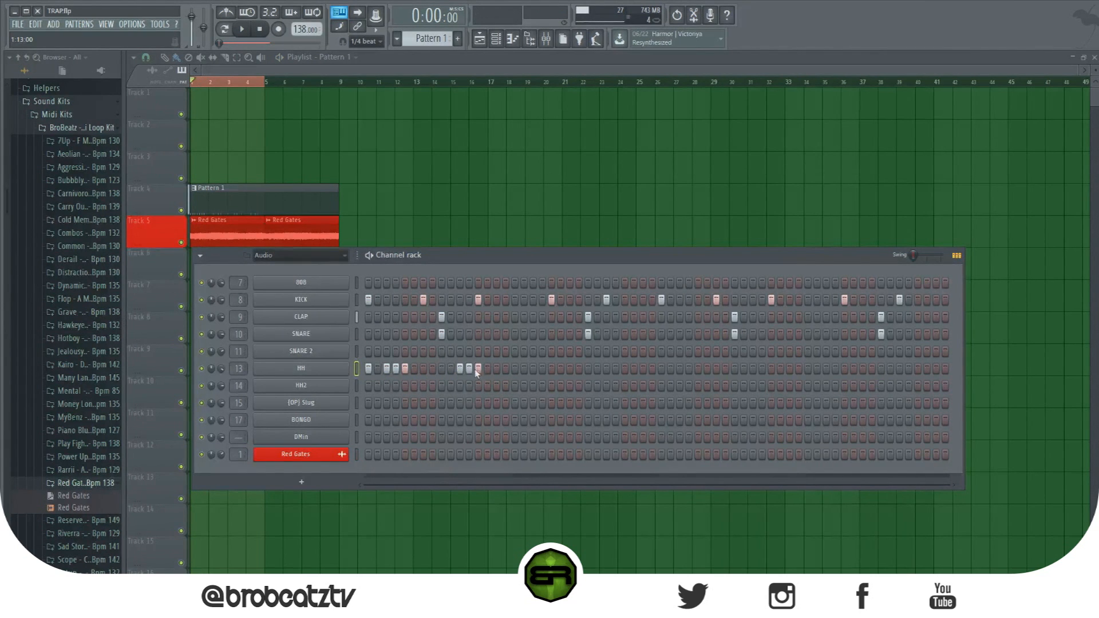
Step: Continue the HH row with hits on steps 17, 19, 21, 23 and 24 and around steps 29 to 31, auditioning the loop
click(533, 369)
click(570, 369)
click(515, 369)
key(space)
click(552, 369)
key(space)
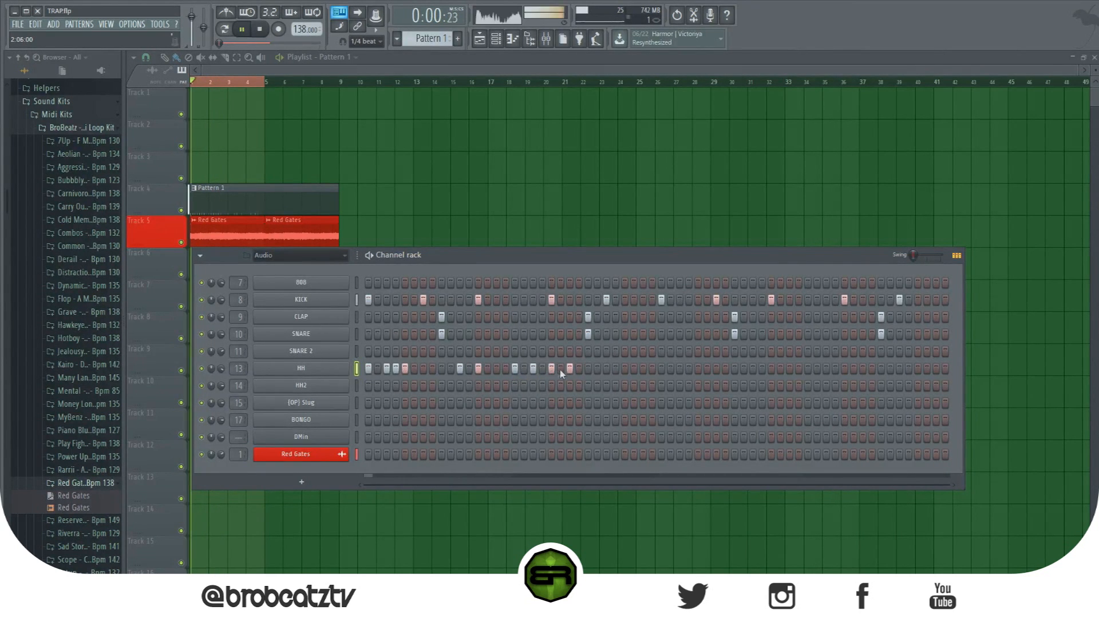
click(579, 370)
key(space)
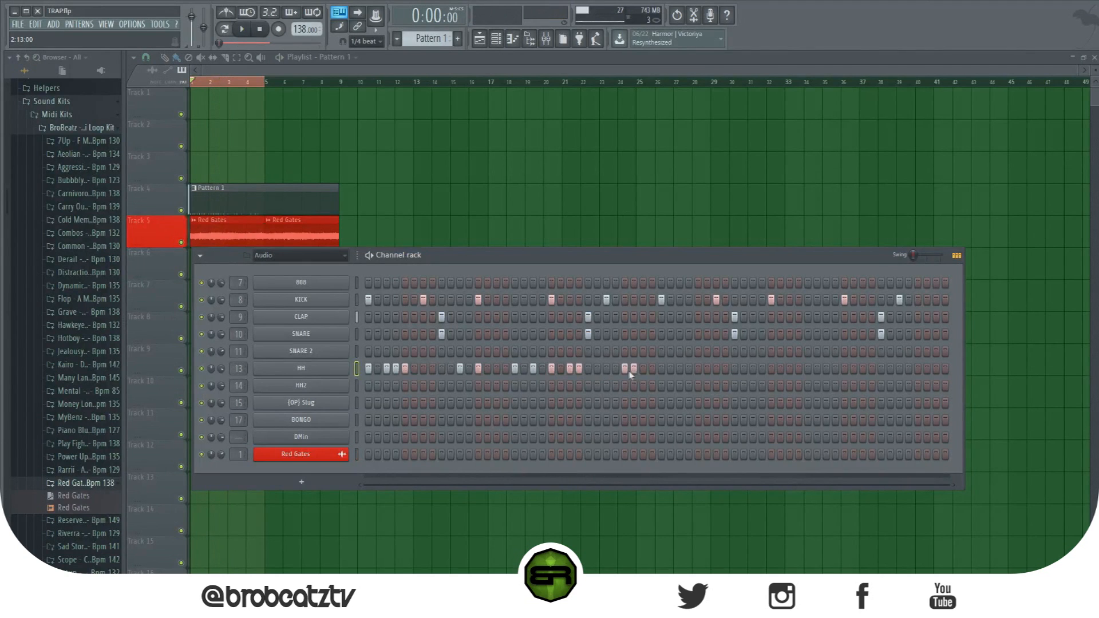
click(643, 369)
click(625, 369)
Step: Clear all hits from the HH and KICK rows
drag(652, 372, 355, 375)
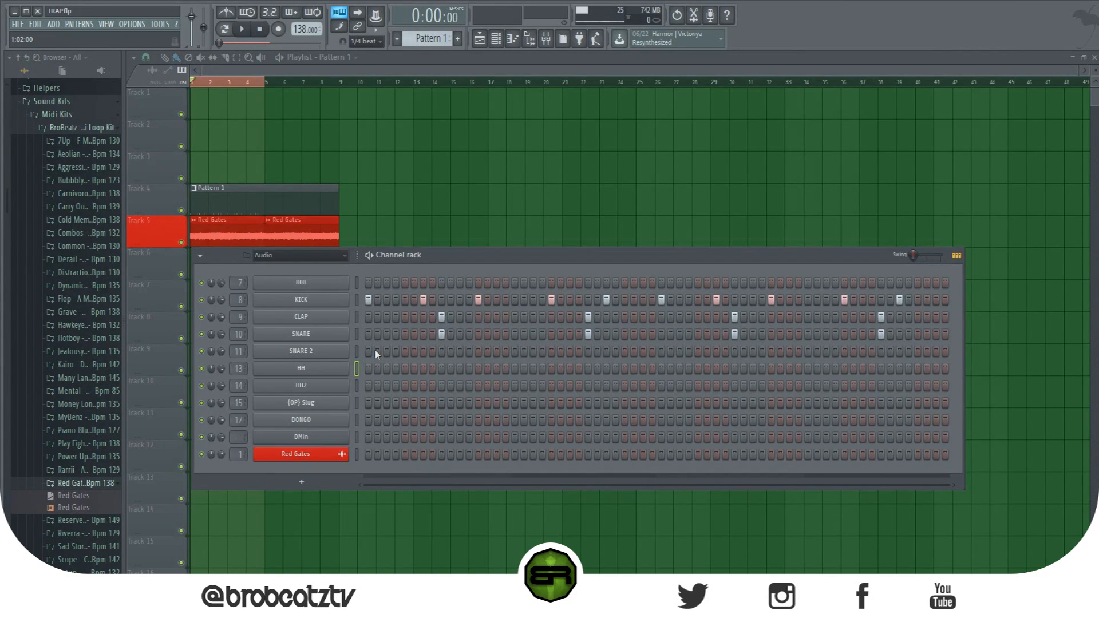
mouse_move(416, 256)
mouse_down()
mouse_move(405, 269)
mouse_move(417, 259)
mouse_up()
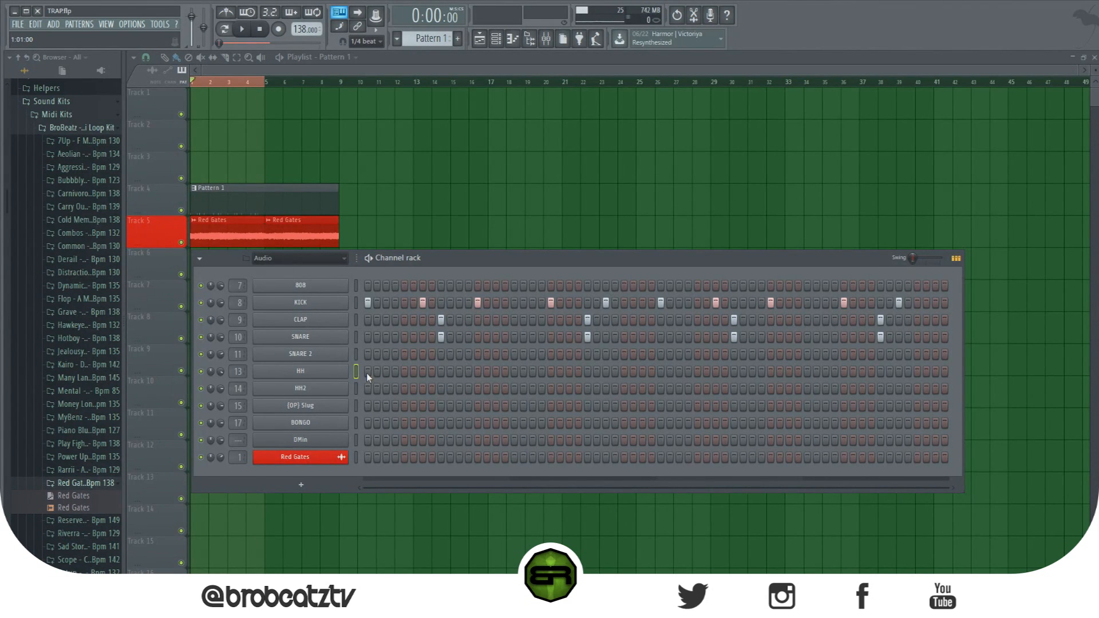
click(368, 302)
drag(403, 305, 923, 288)
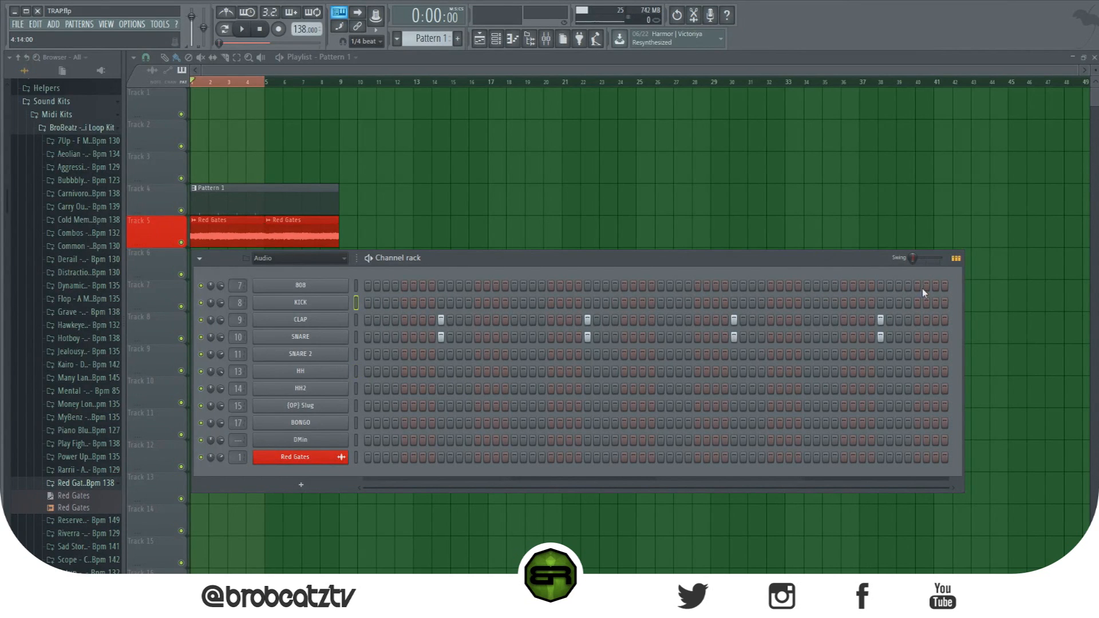
Step: Program HH hits on steps 1, 4, 7, 13, 14, 15, 19, 21, 23, 24, 27, 29 and 31
click(367, 372)
click(386, 372)
drag(477, 372, 497, 374)
click(533, 372)
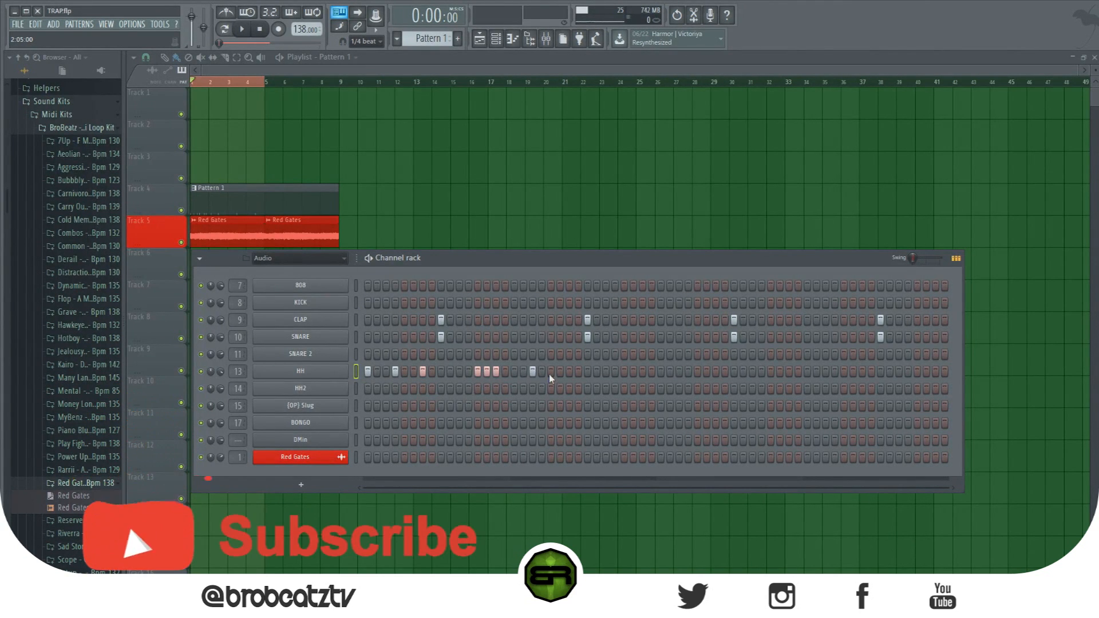
click(569, 371)
click(579, 371)
click(551, 372)
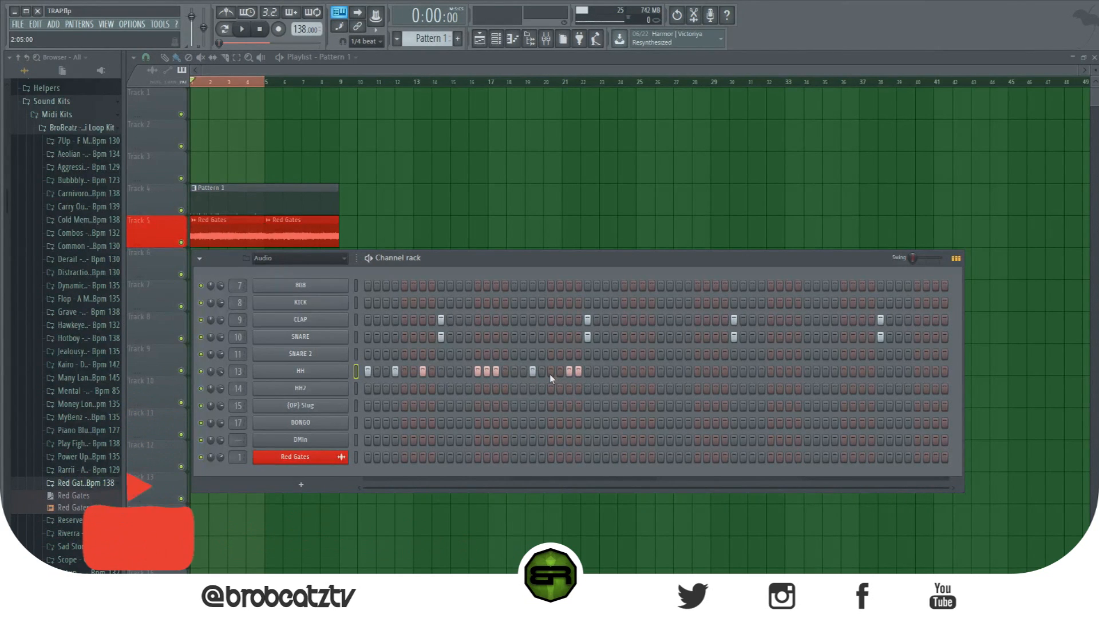
click(606, 372)
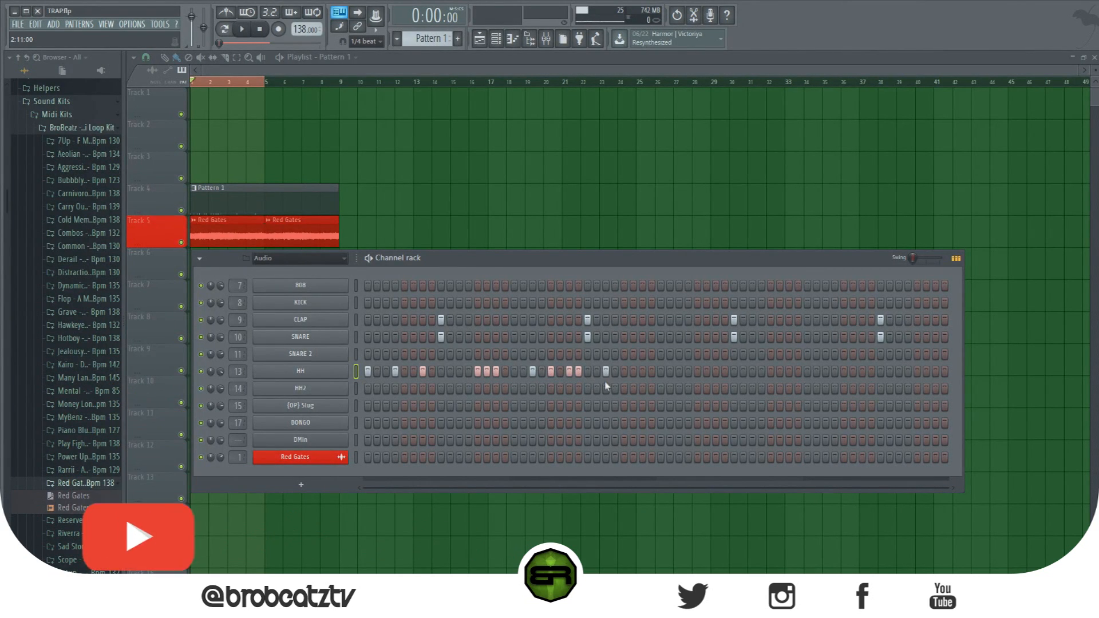
click(642, 372)
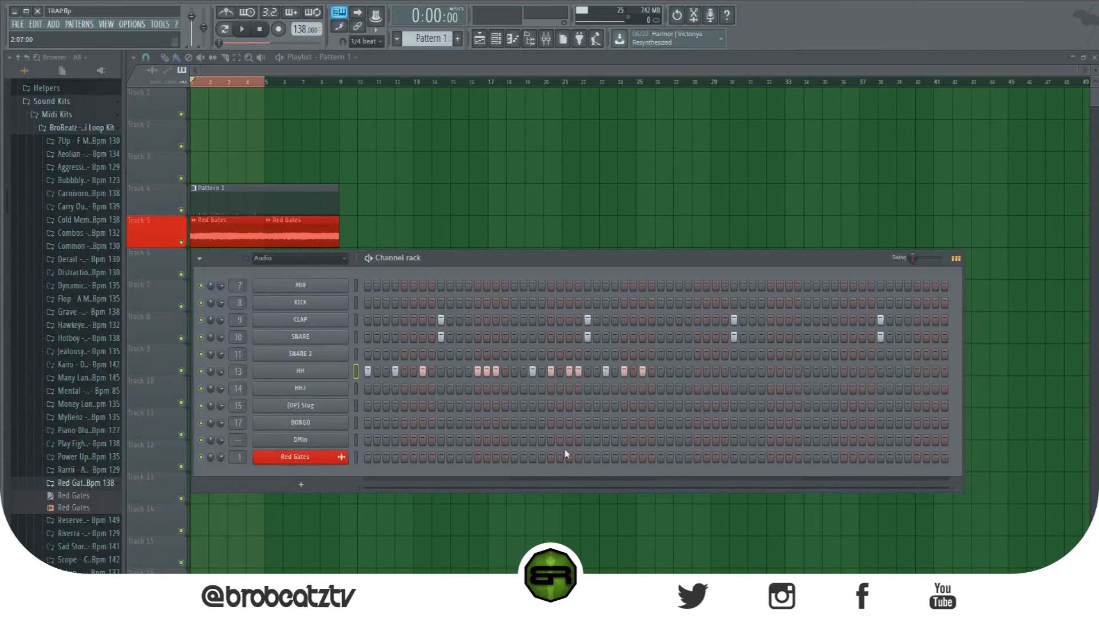
Step: Open the HH piano roll and duplicate the first two bars of notes into bars 3 and 4
right_click(336, 373)
click(375, 372)
right_click(339, 372)
click(371, 371)
drag(169, 268, 323, 267)
ctrl+click(325, 304)
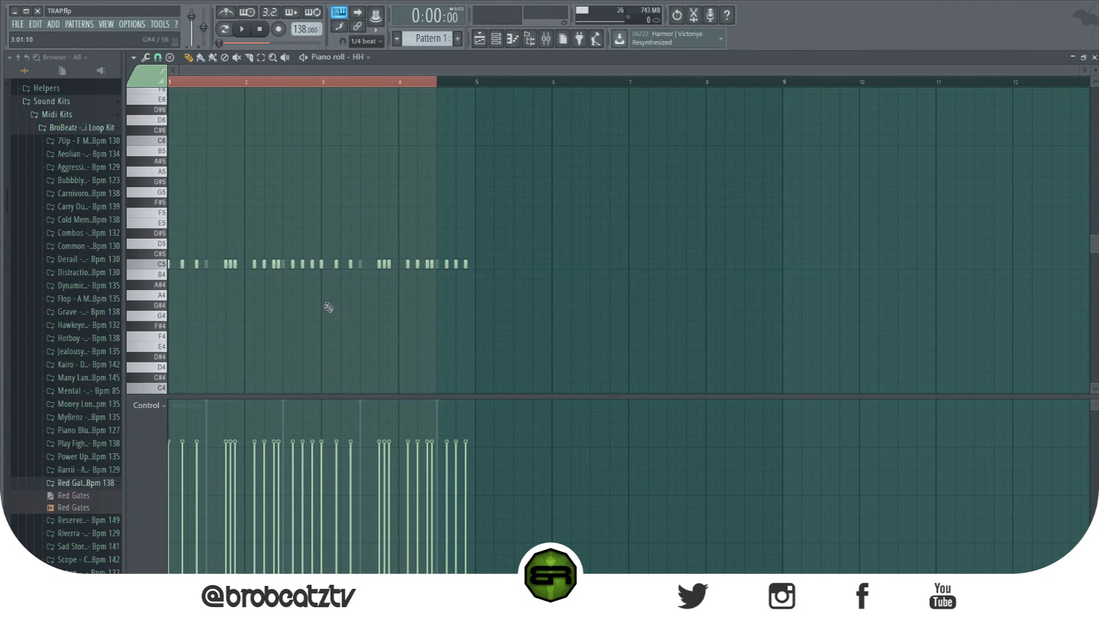
Step: Raise the three closely spaced HH notes near the end of bar 3 to C#5
click(378, 82)
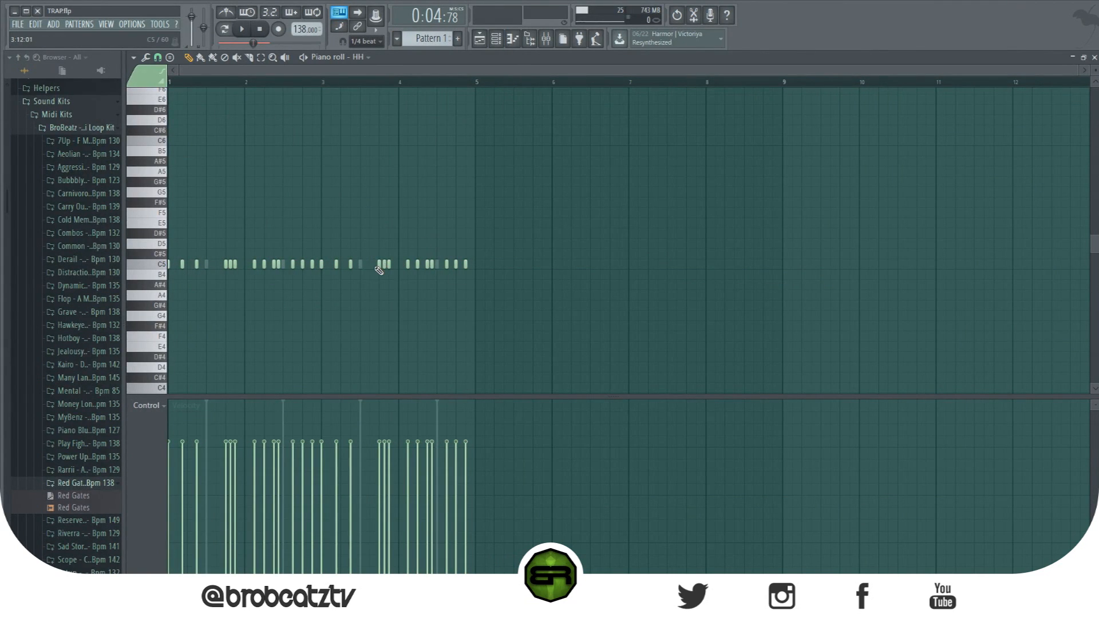
drag(368, 250, 398, 275)
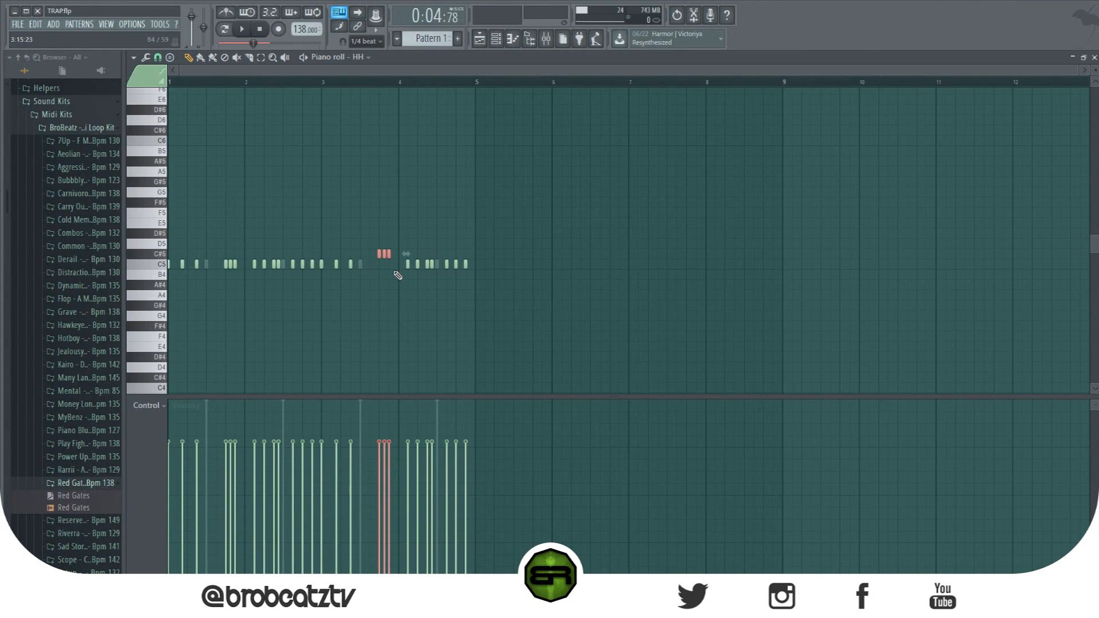
click(502, 312)
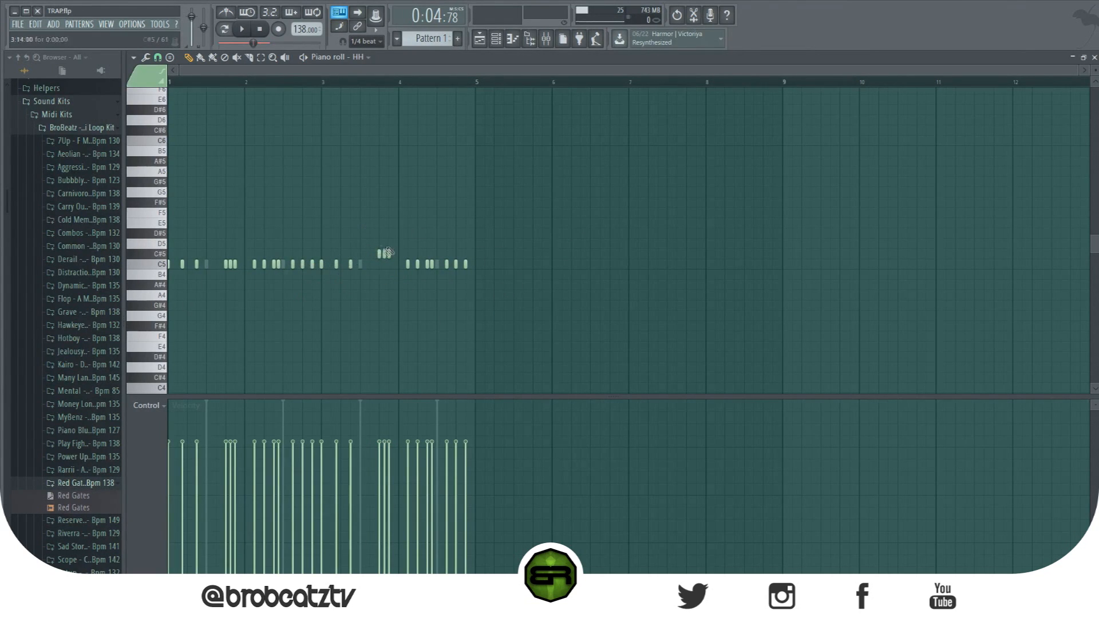
Step: Return to the playlist and channel rack and play the loop to check the hi-hat pattern
click(483, 42)
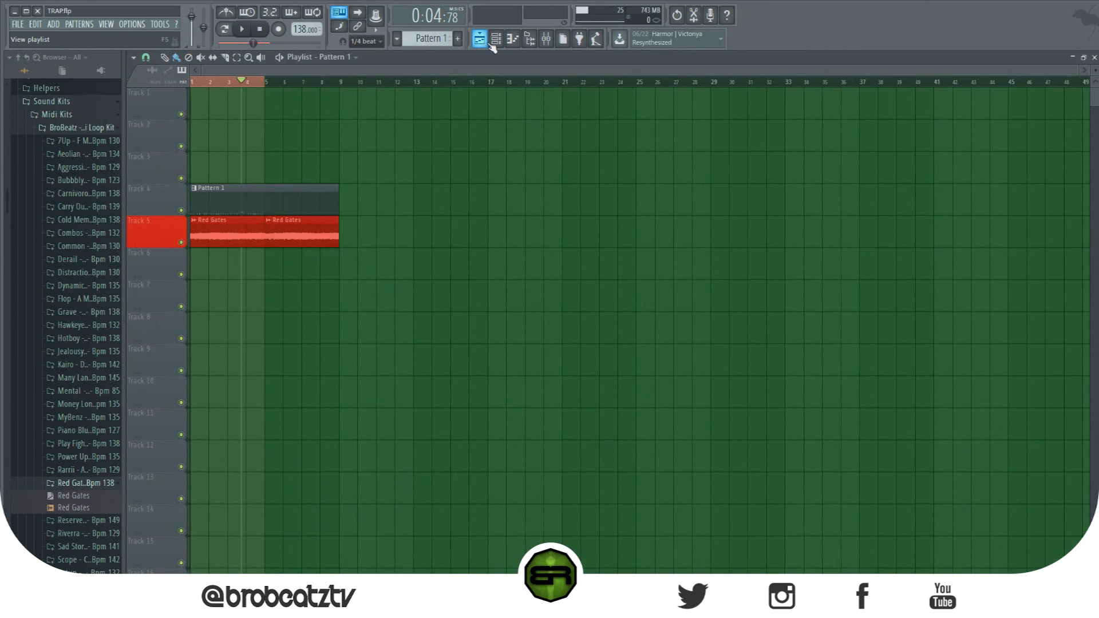
click(493, 43)
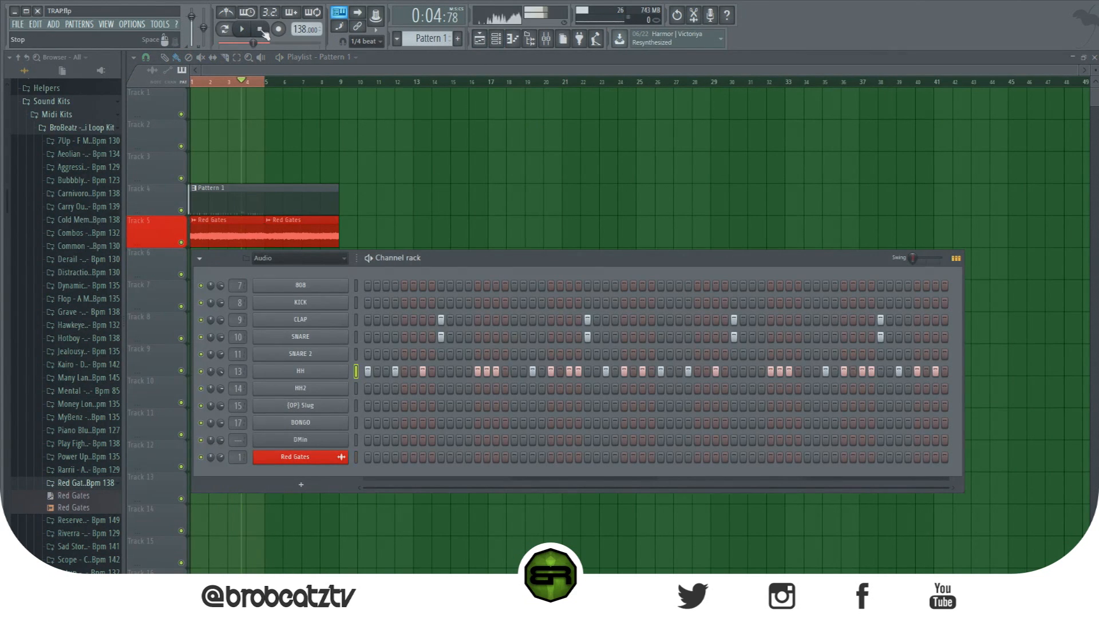
click(262, 30)
key(space)
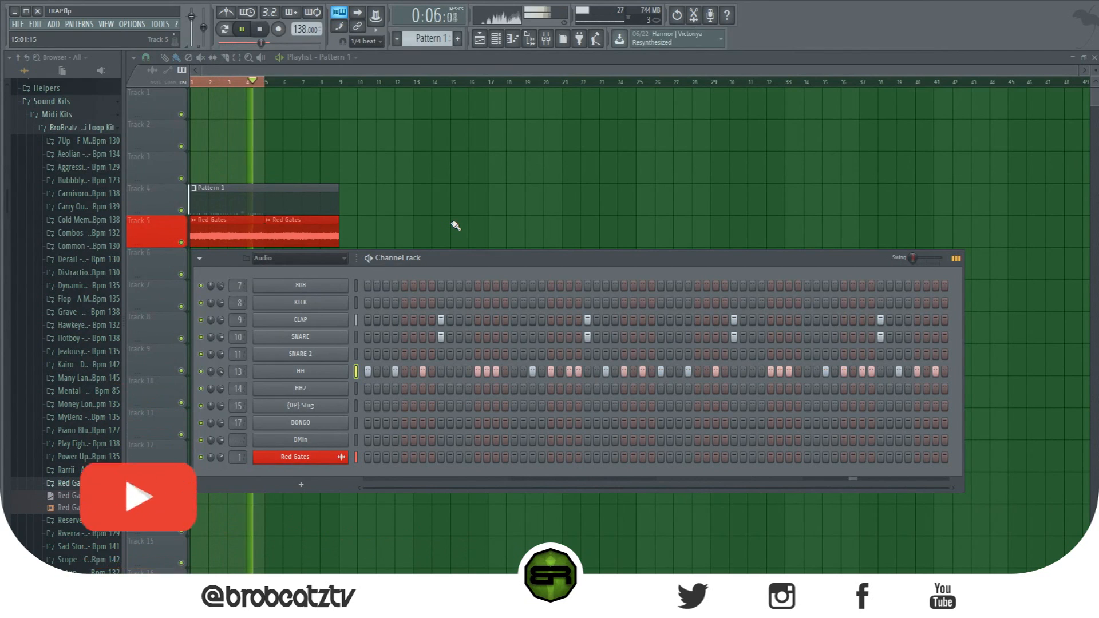
key(space)
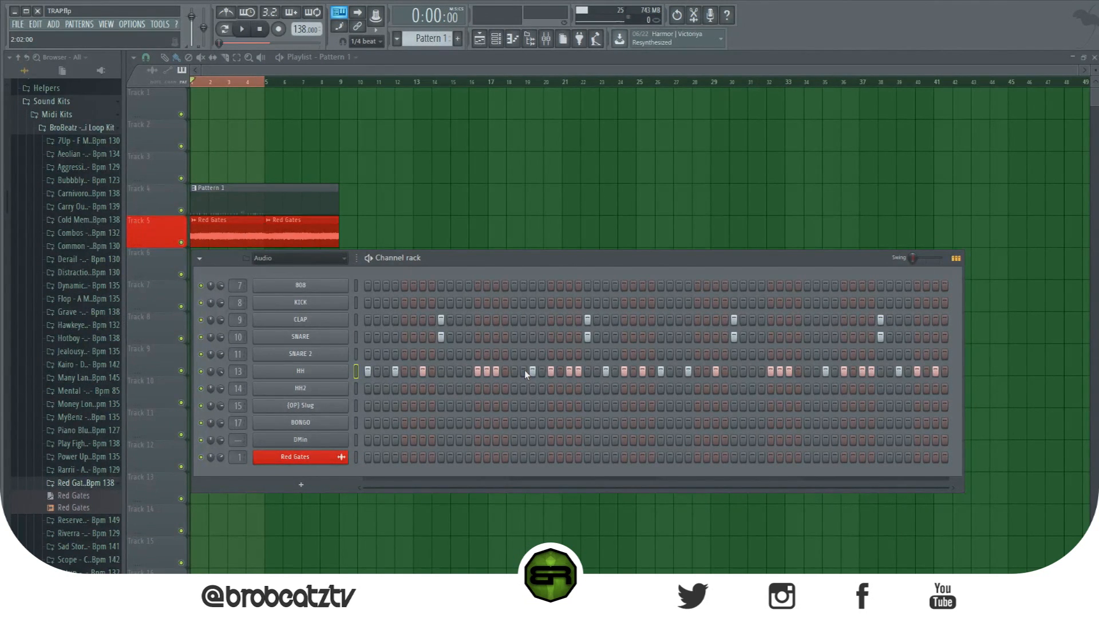
key(space)
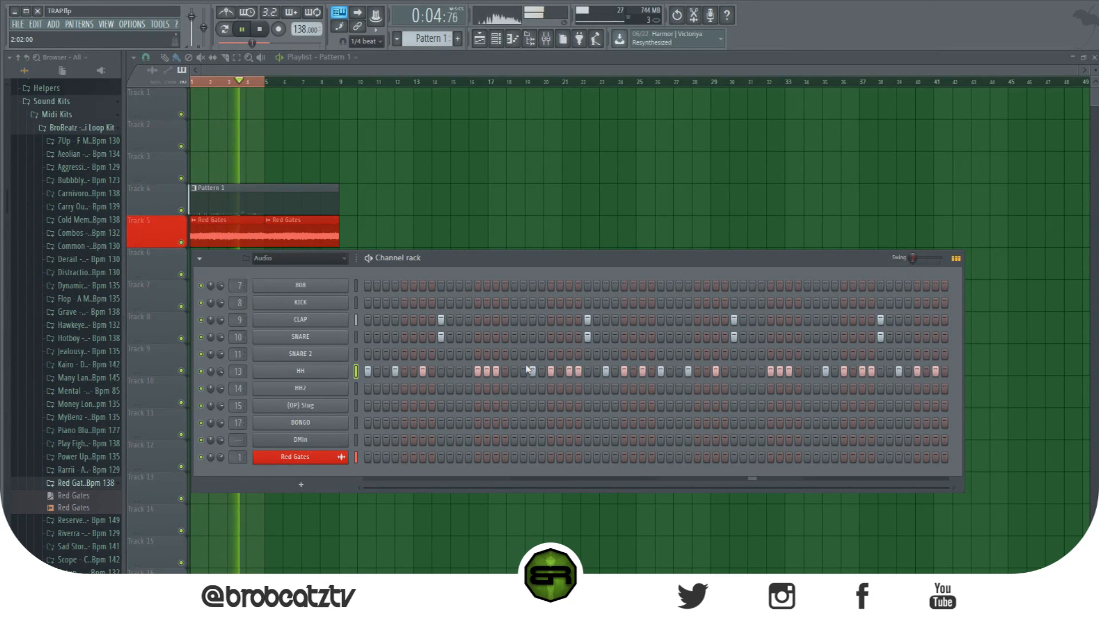
key(space)
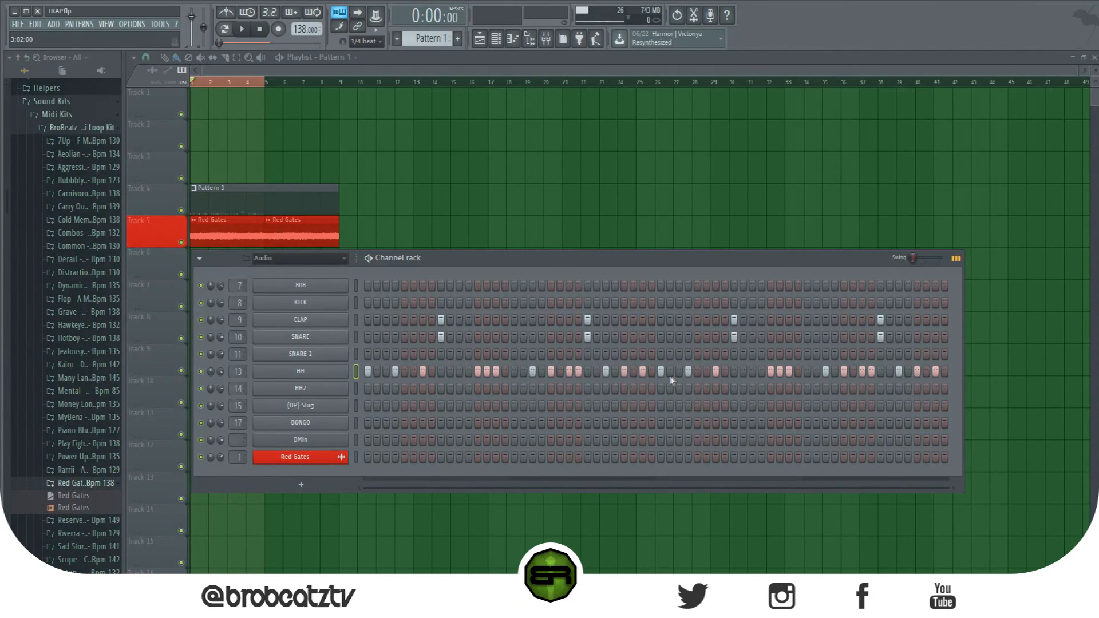
Step: Reopen the HH piano roll and duplicate all four bars of notes into bars 5 to 8
right_click(303, 375)
right_click(329, 380)
click(371, 374)
right_click(300, 373)
click(369, 374)
right_click(331, 375)
click(408, 375)
drag(543, 189, 166, 329)
shift+drag(169, 267, 476, 267)
key(ctrl+d)
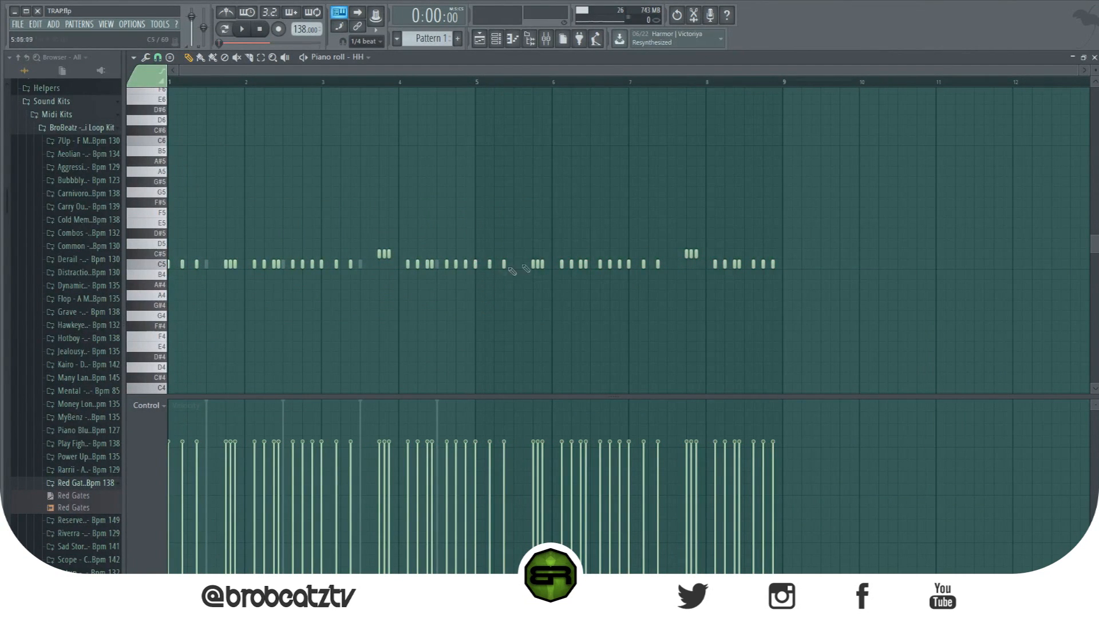
Step: Delete the first three C5 notes at the beginning of bar 5
right_click(473, 264)
right_click(490, 264)
right_click(504, 264)
Step: Set the piano roll snap to 1/4 beat and place a C5 hi-hat note at the start of bar 5
click(157, 57)
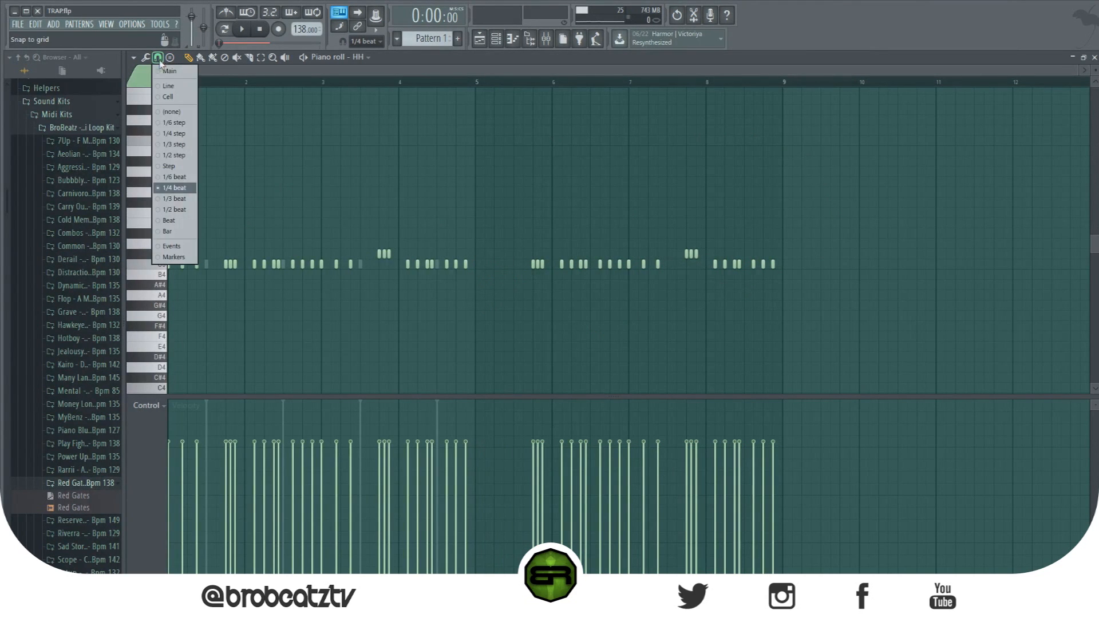
click(181, 188)
click(476, 264)
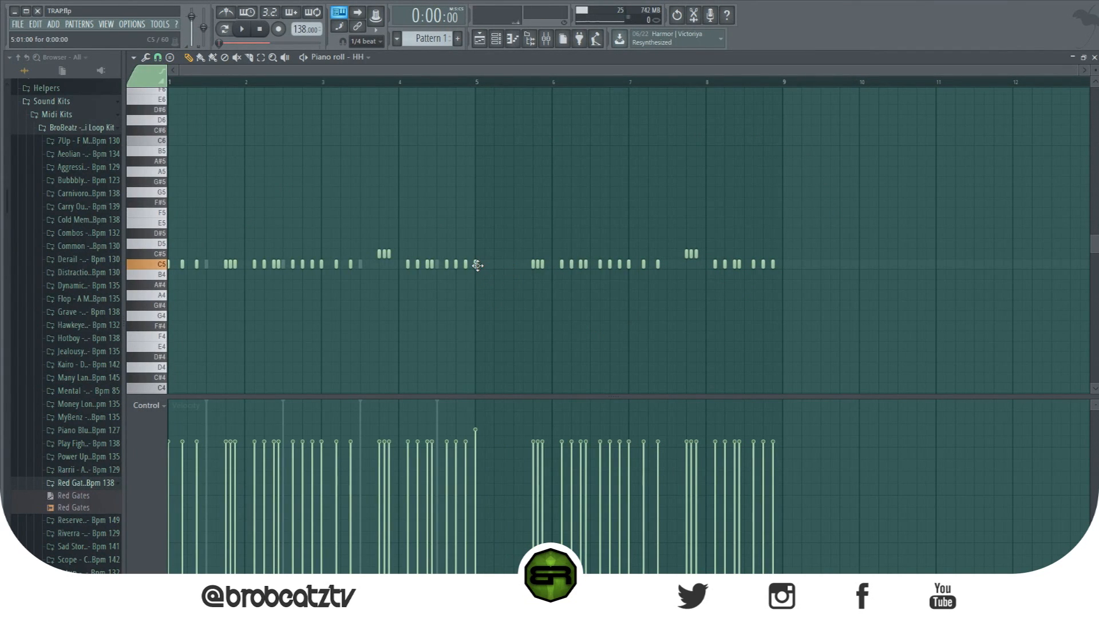
Step: Place four more C5 hi-hat notes across the first half of bar 5
scroll(489, 84, up, 3)
click(484, 265)
click(517, 264)
click(506, 264)
click(527, 264)
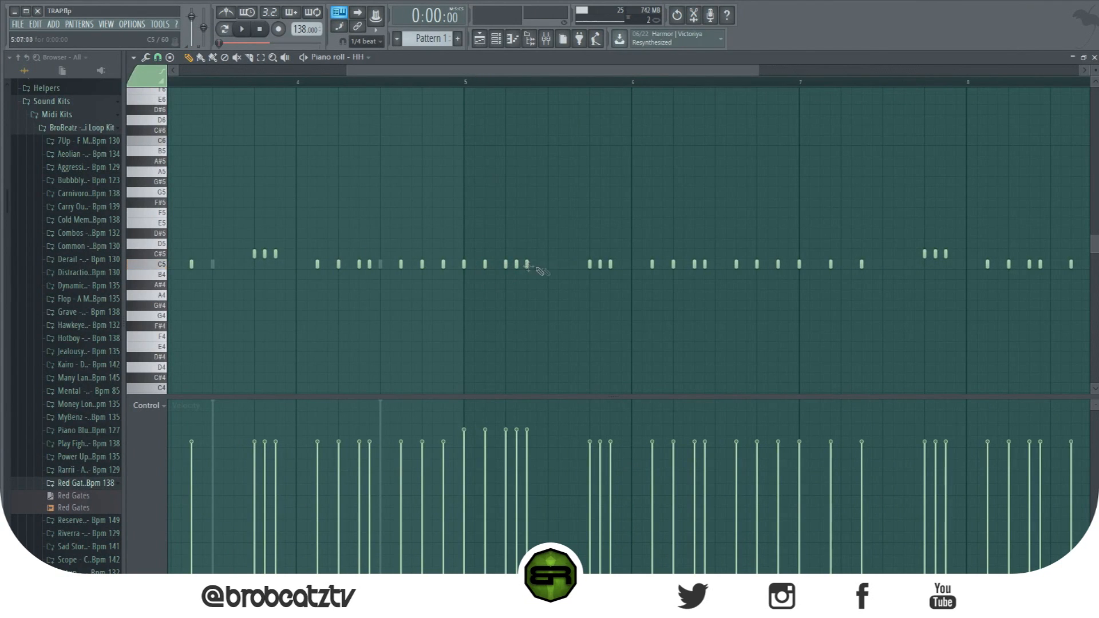
Step: Fill the second half of bar 5 into bar 6 with a quarter-beat C5 run and level its note velocities
click(568, 264)
click(621, 264)
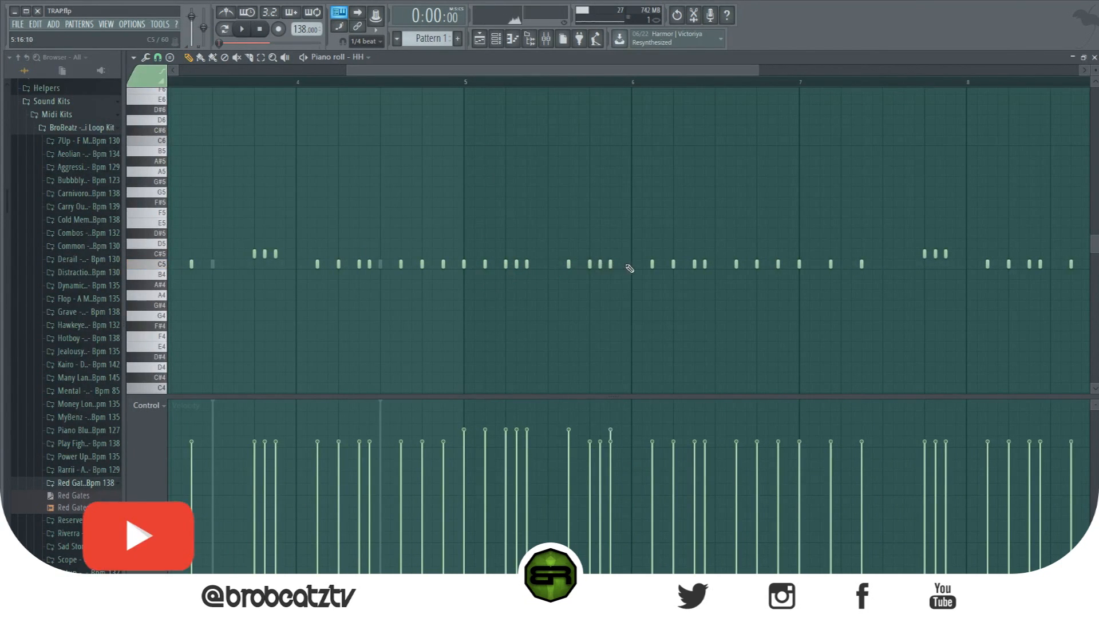
click(631, 264)
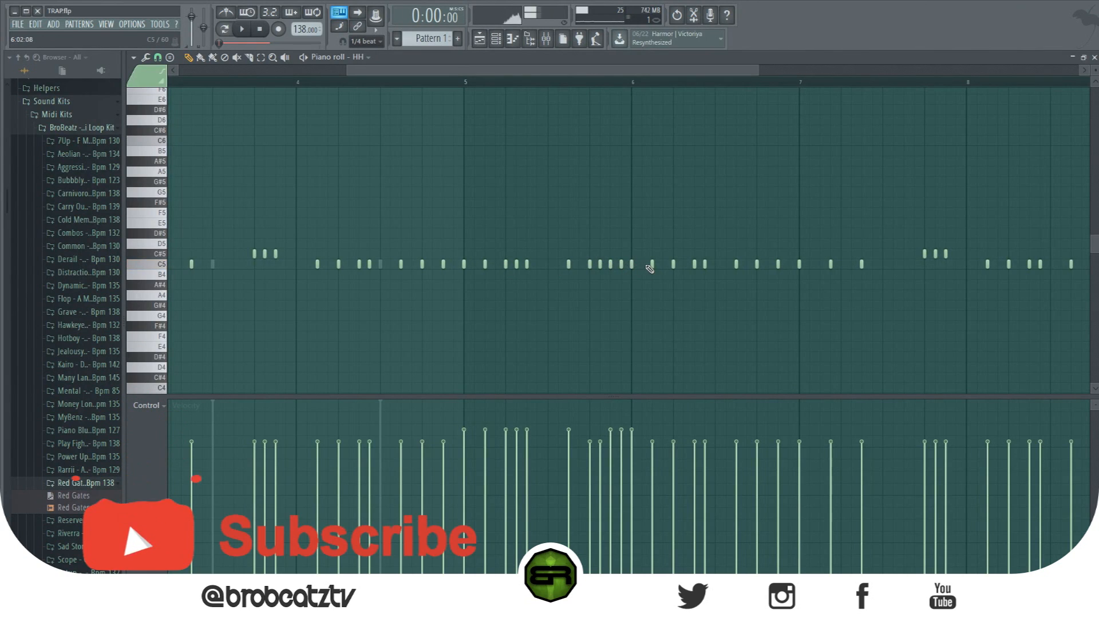
click(642, 264)
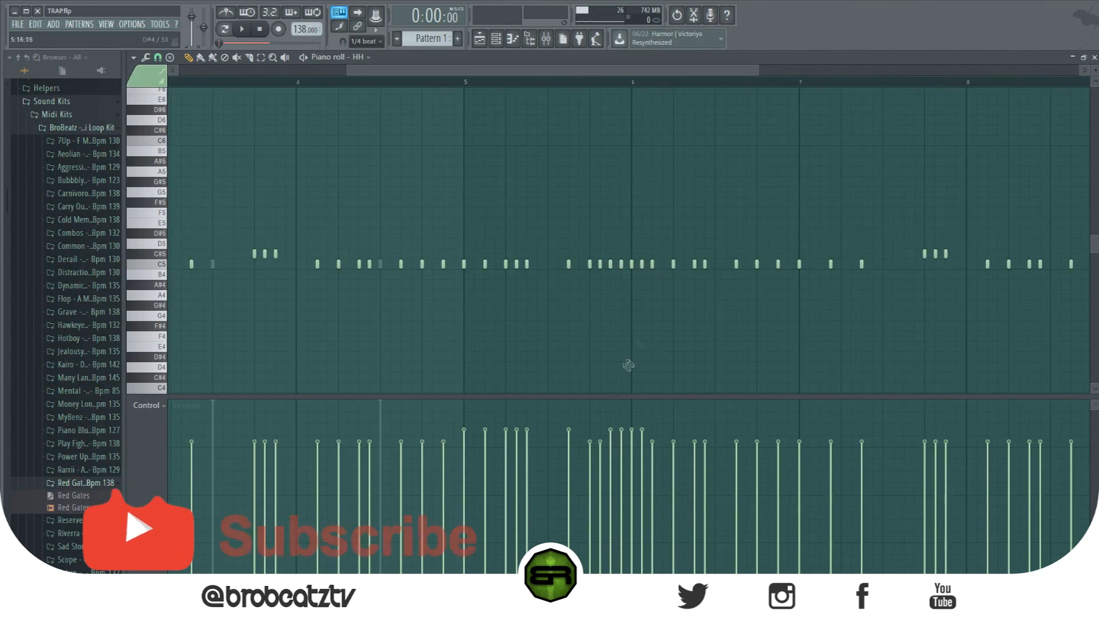
drag(584, 431, 655, 430)
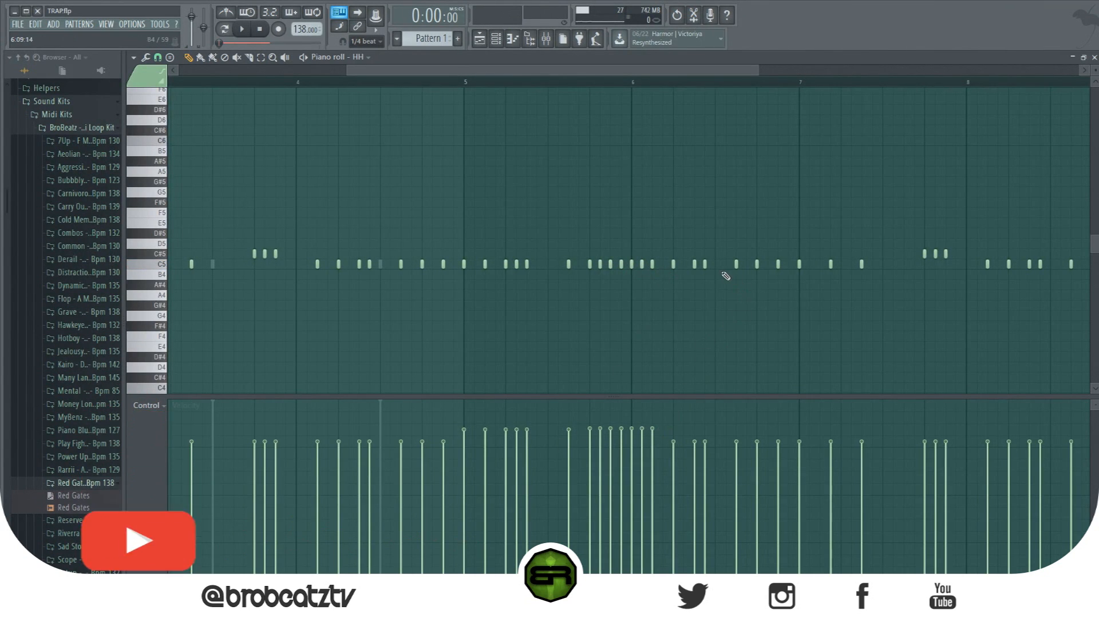
Step: Add one extra C5 hi-hat in the second half of bar 6 and one just before the C#5 group in bar 7
click(747, 264)
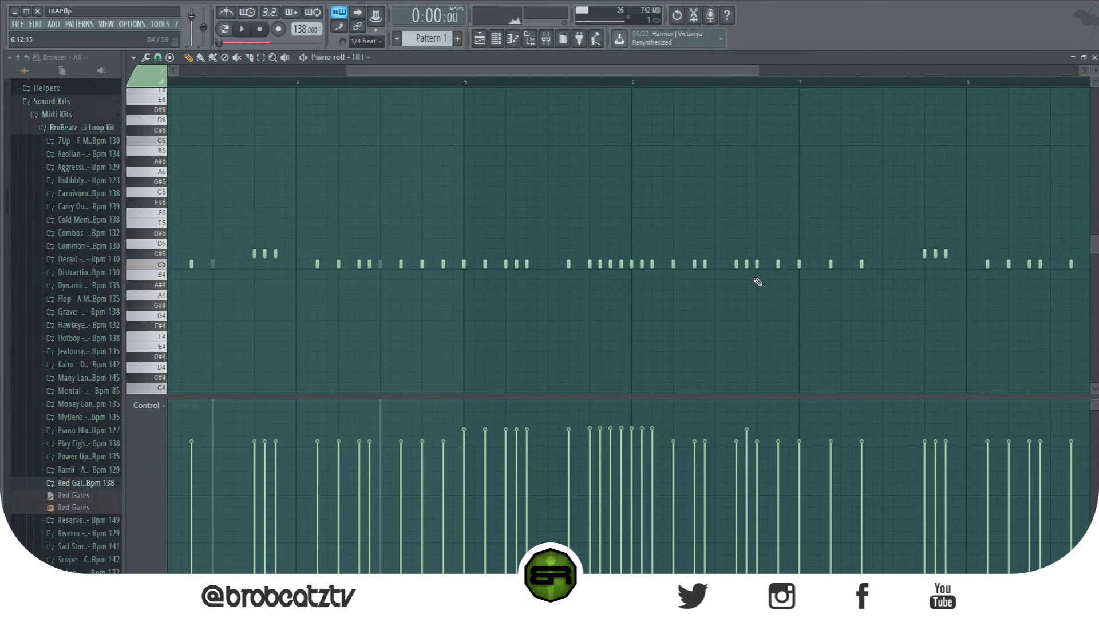
scroll(502, 80, down, 3)
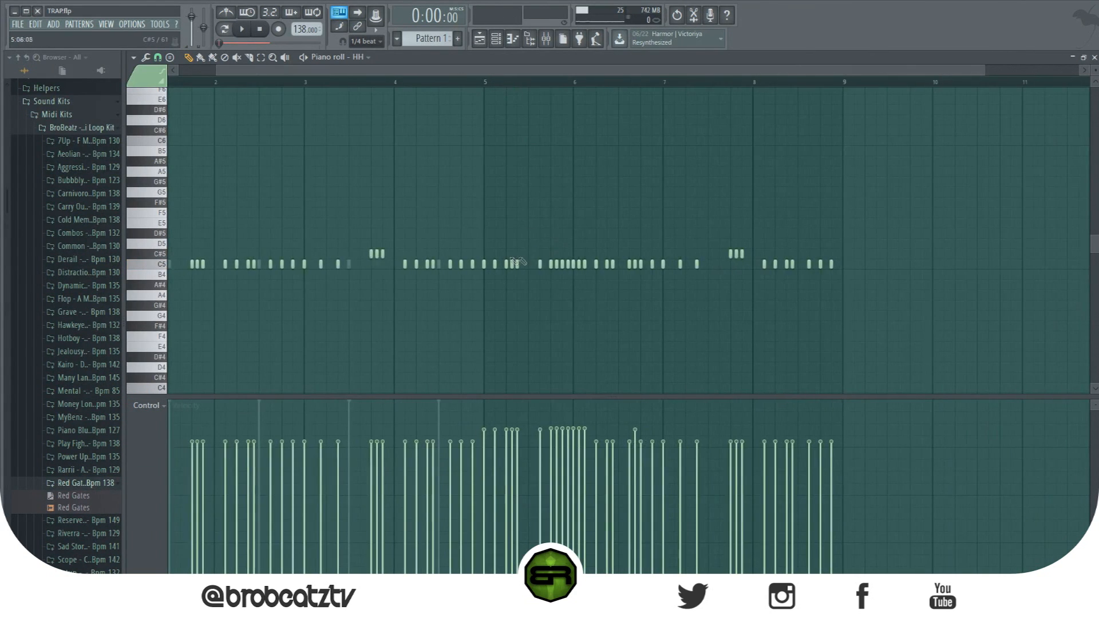
click(719, 264)
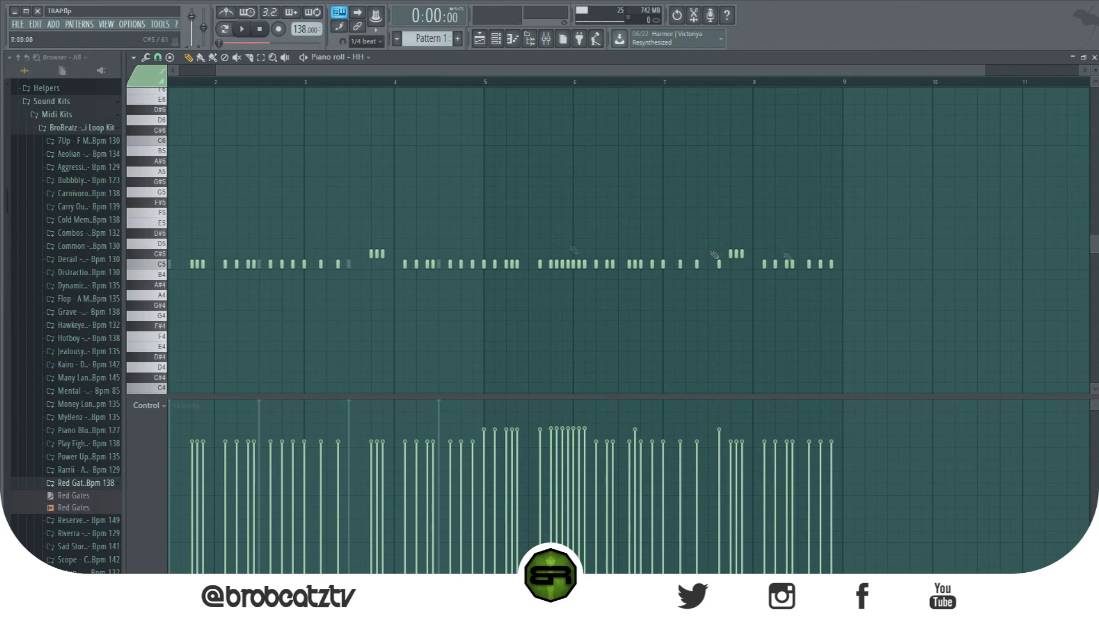
Step: Audition the hi-hat pattern with bars 1 to 4 selected and again from the start with the time selection cleared
click(493, 43)
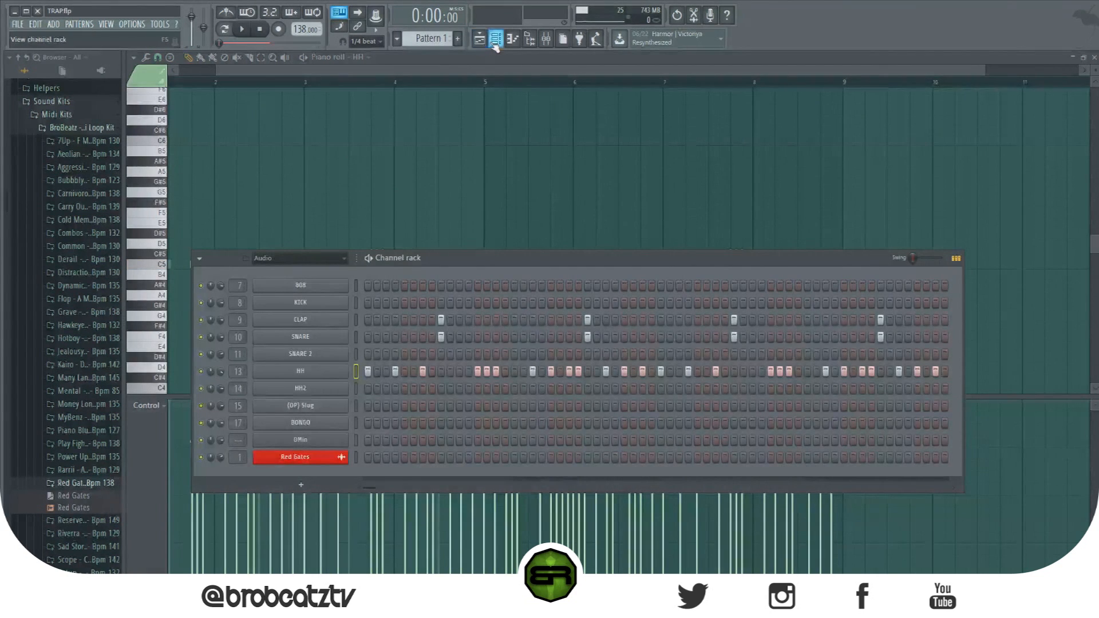
click(493, 43)
drag(485, 71, 351, 75)
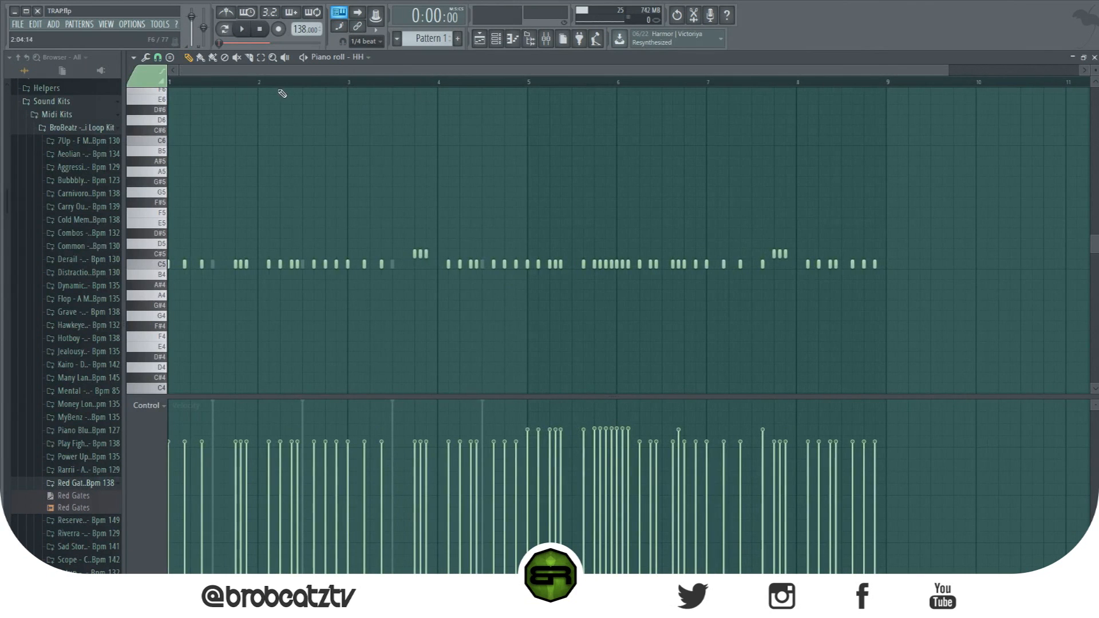
drag(528, 86, 169, 83)
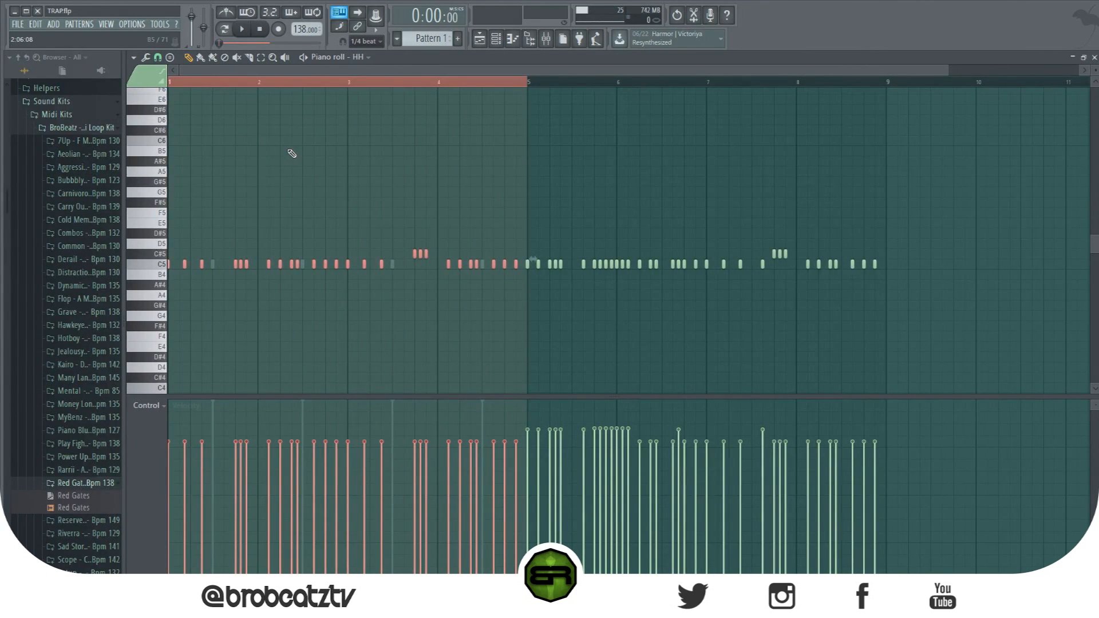
key(space)
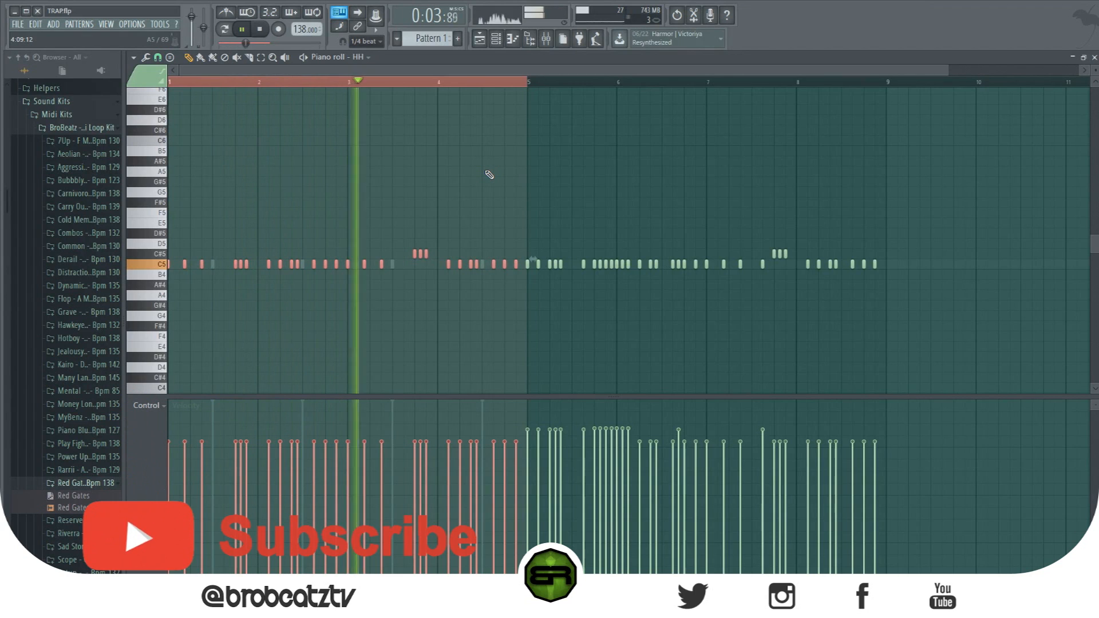
key(space)
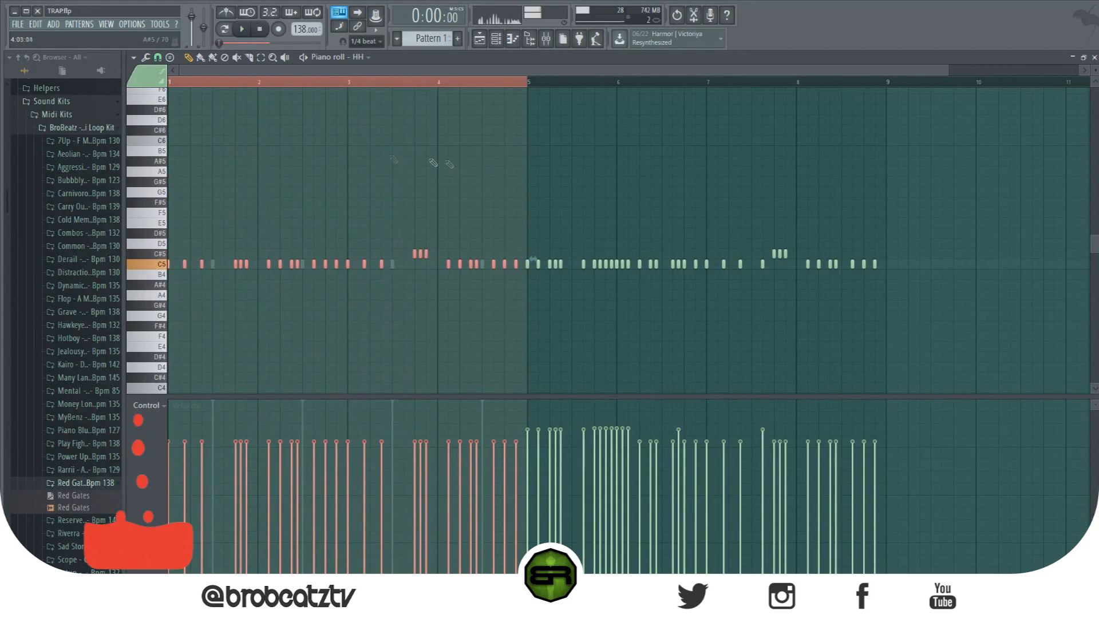
drag(303, 84, 149, 94)
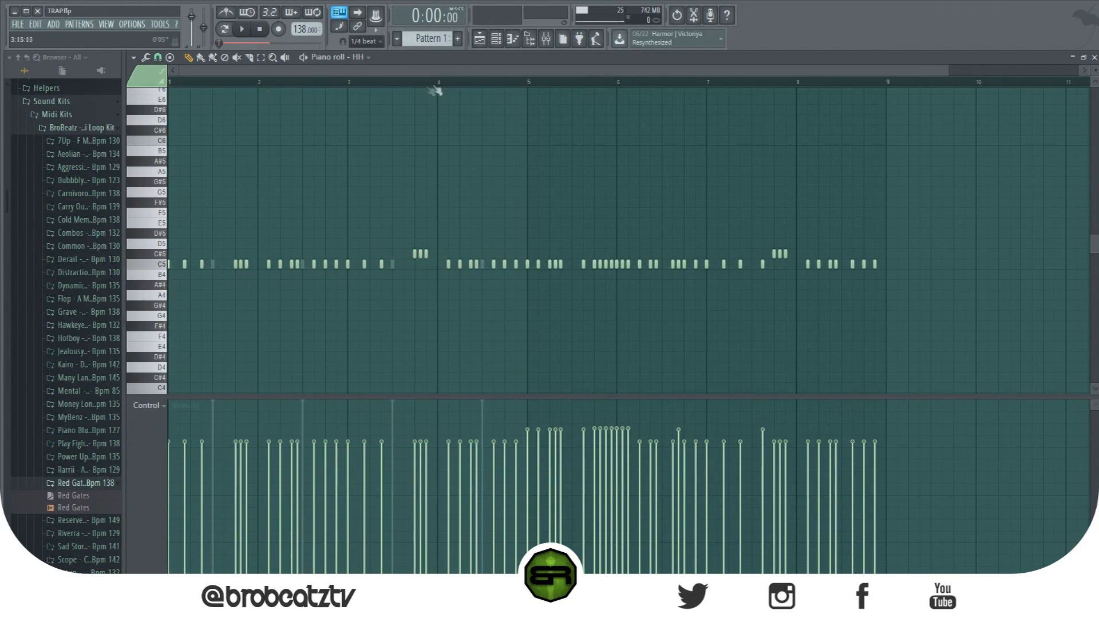
key(space)
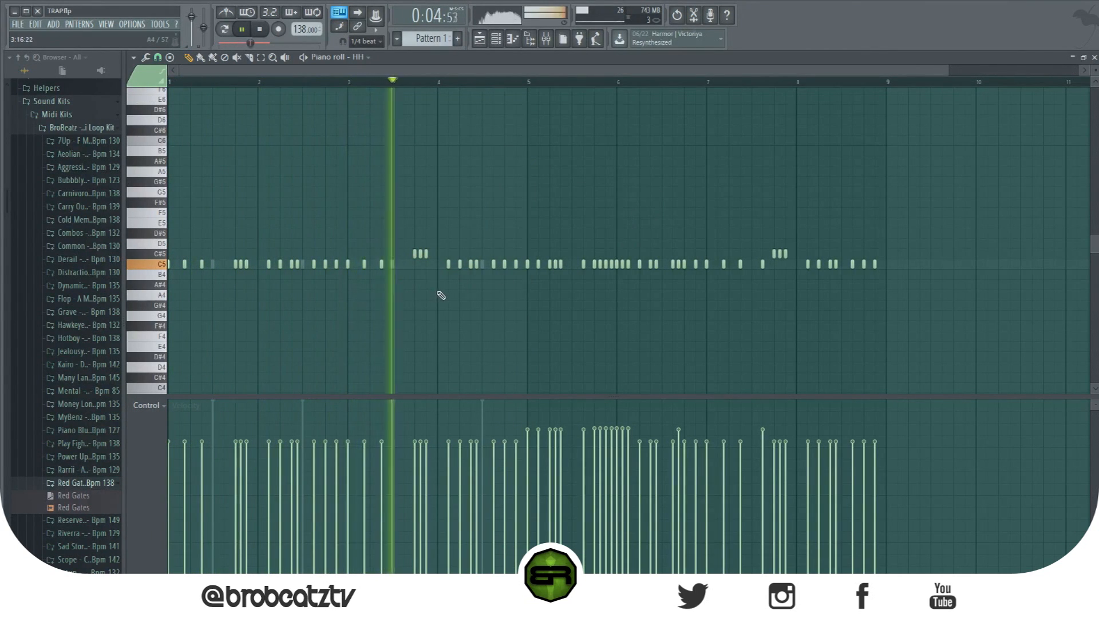
Step: Open the CLAP piano roll and copy its four C5 notes from bars 1 to 4 into bars 5 to 8
key(F6)
right_click(345, 319)
click(400, 321)
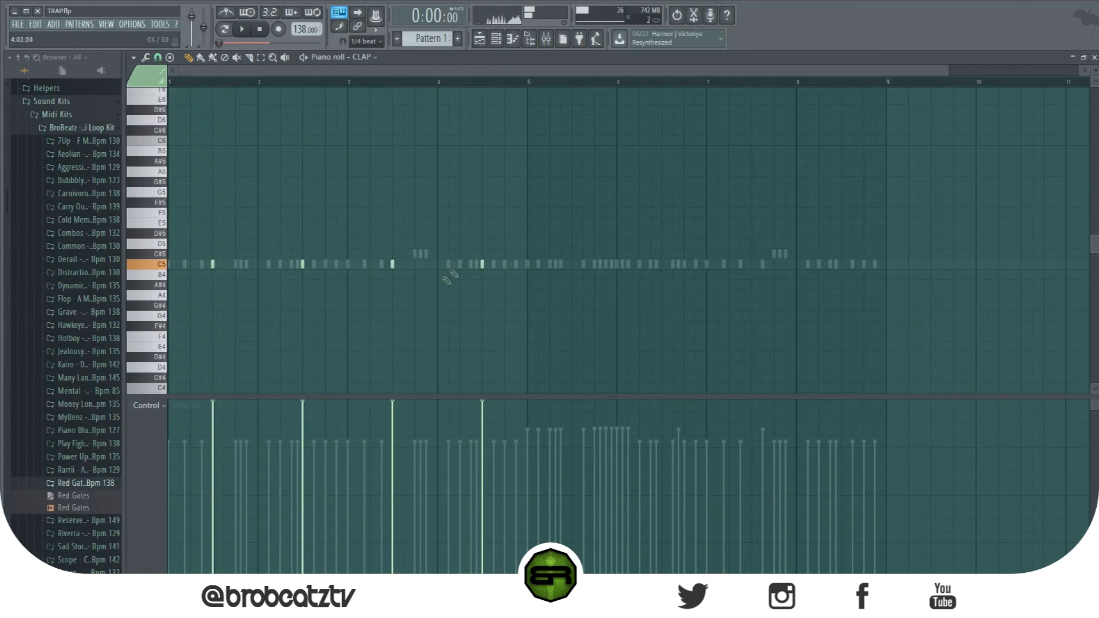
key(space)
drag(211, 264, 572, 264)
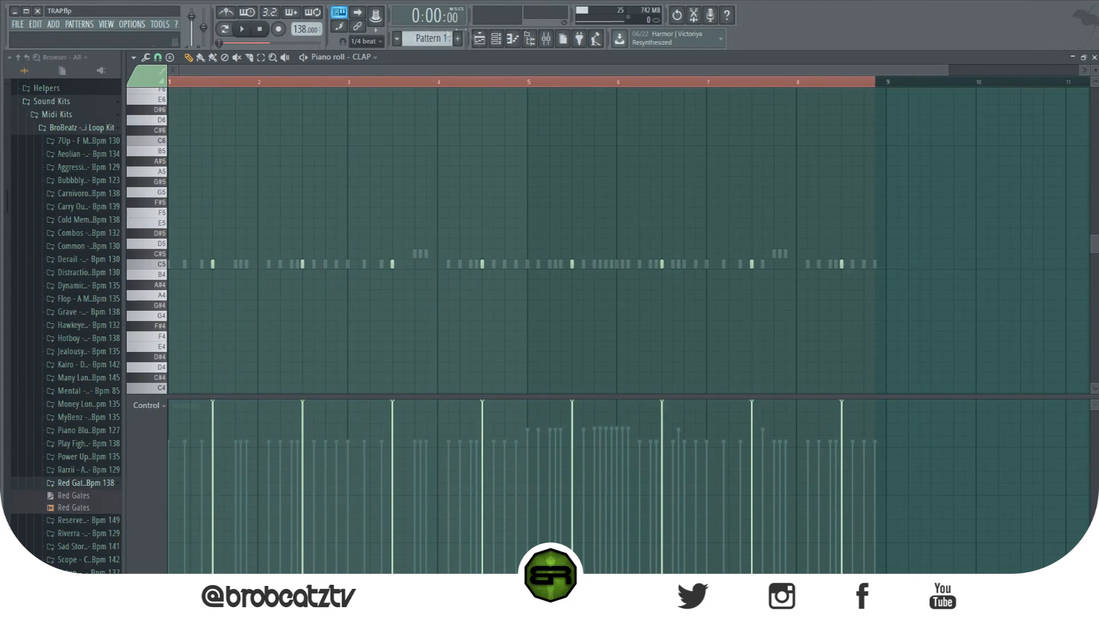
Step: Return to the playlist, select bars 1 to 8 and play the extended pattern with the Red Gates loop
key(F6)
click(487, 44)
click(496, 44)
double_click(302, 82)
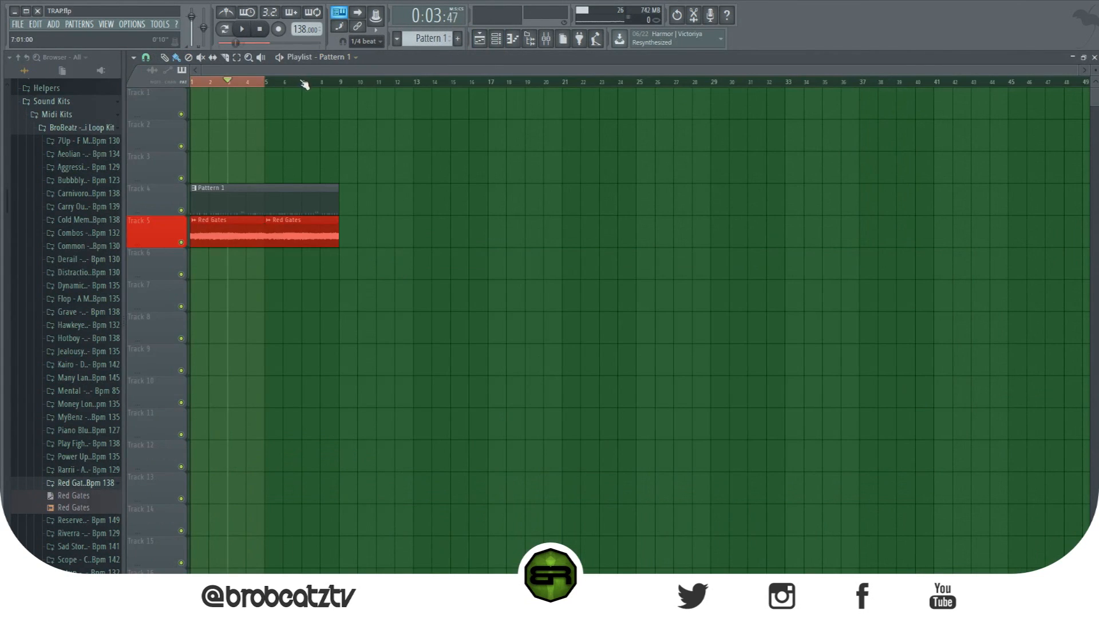
drag(341, 85, 191, 87)
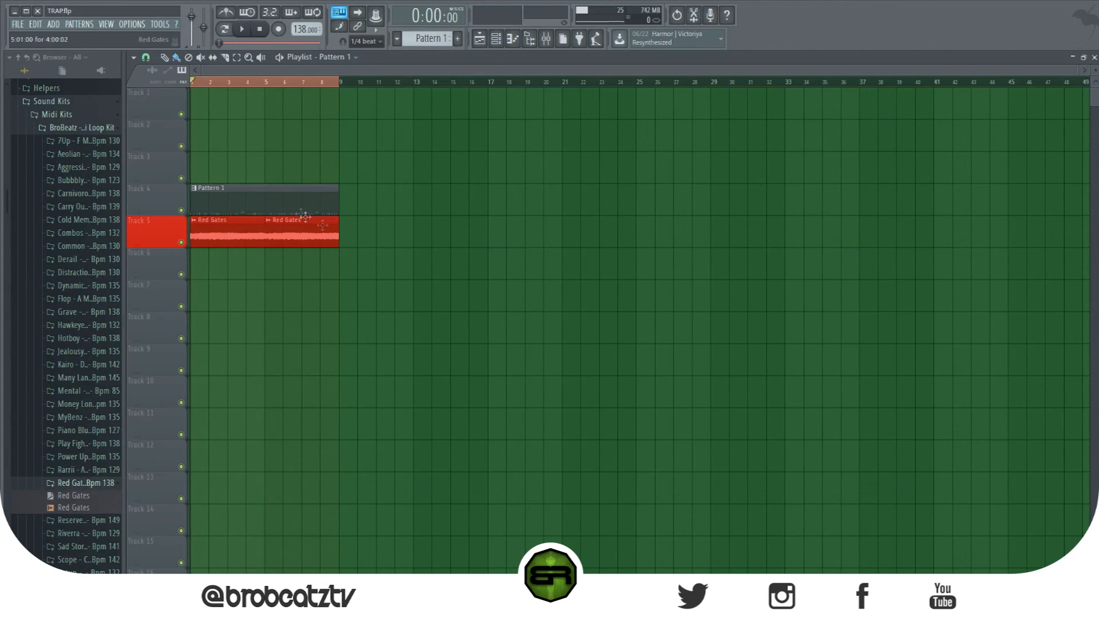
click(240, 37)
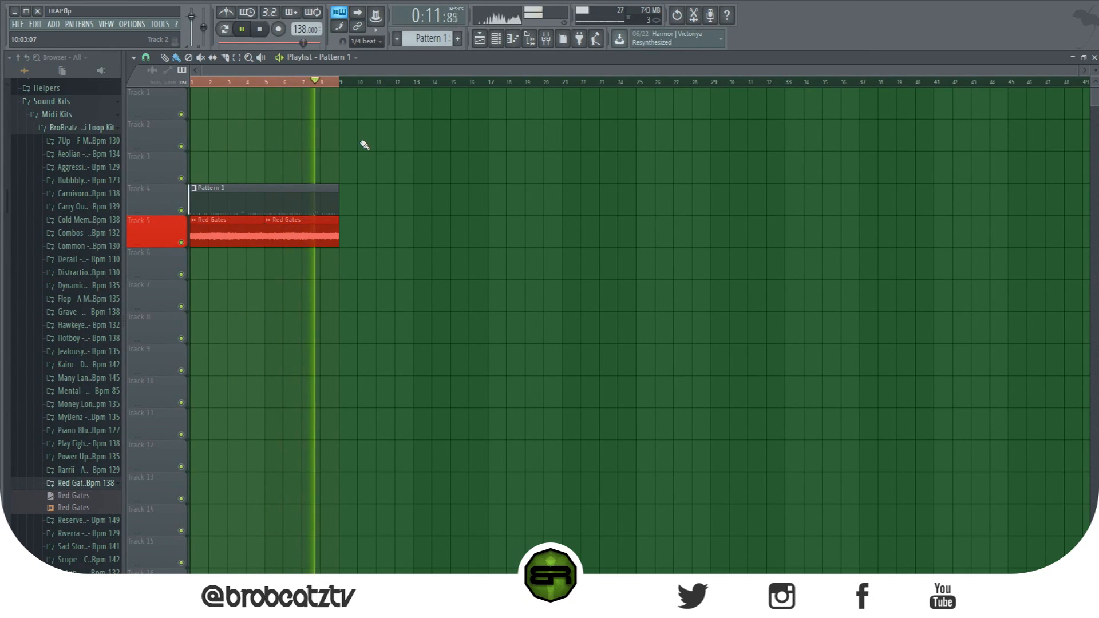
key(space)
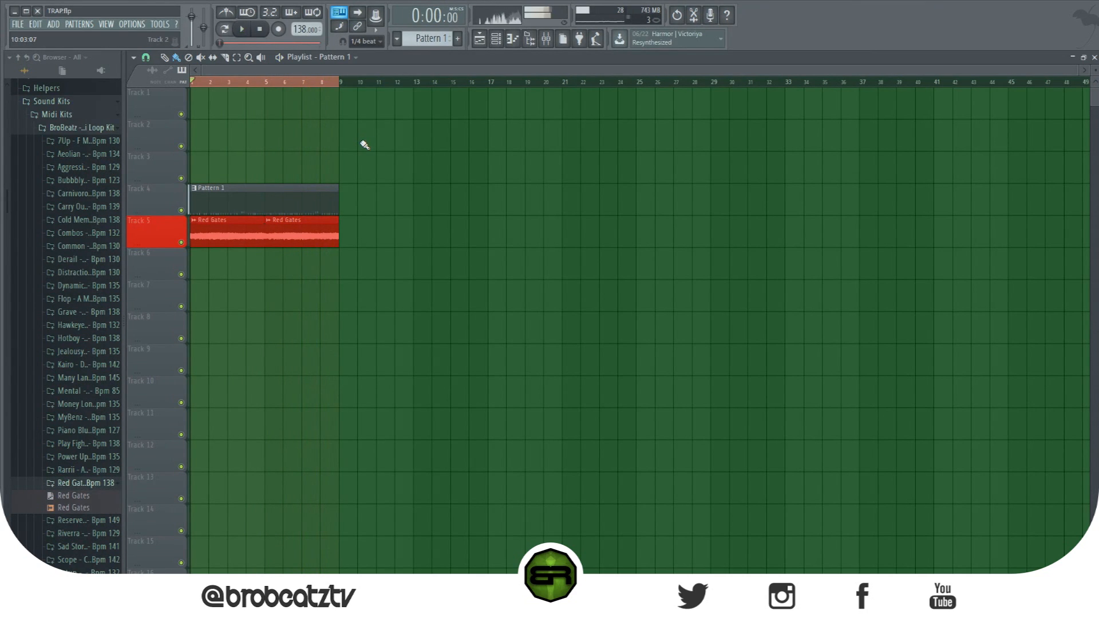
Step: Copy the CLAP channel's notes and paste them into the SNARE channel
click(495, 38)
right_click(289, 320)
click(458, 331)
right_click(333, 339)
click(450, 359)
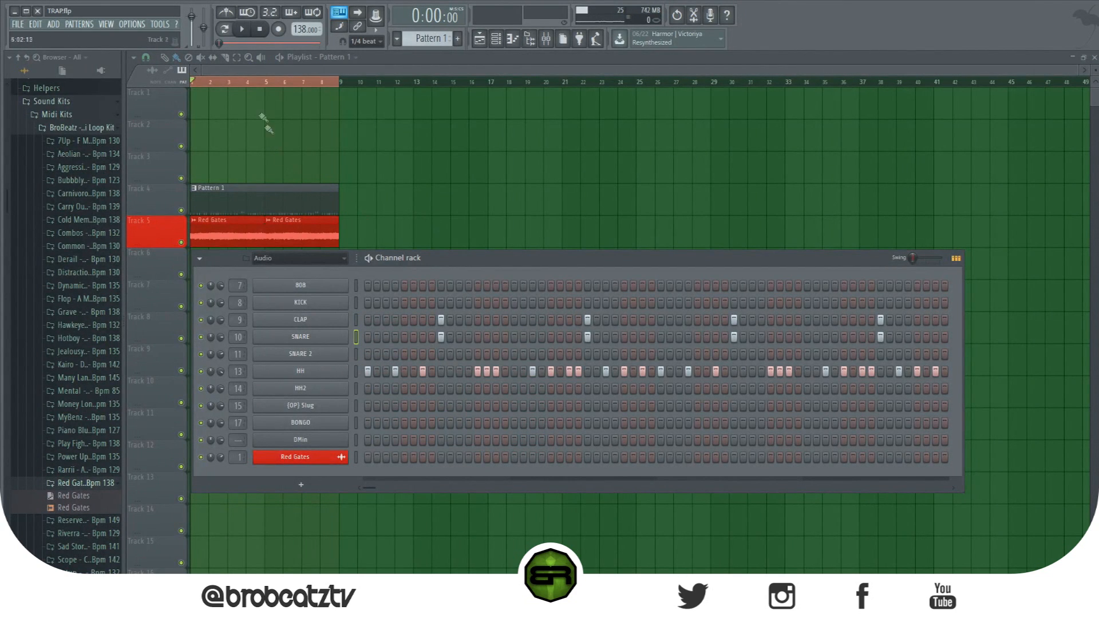
Step: Mark bars 1 to 4 and bars 5 to 8 in turn on the playlist timeline to compare the two halves
key(F6)
mouse_move(269, 93)
mouse_down()
mouse_move(343, 98)
mouse_move(272, 90)
mouse_up()
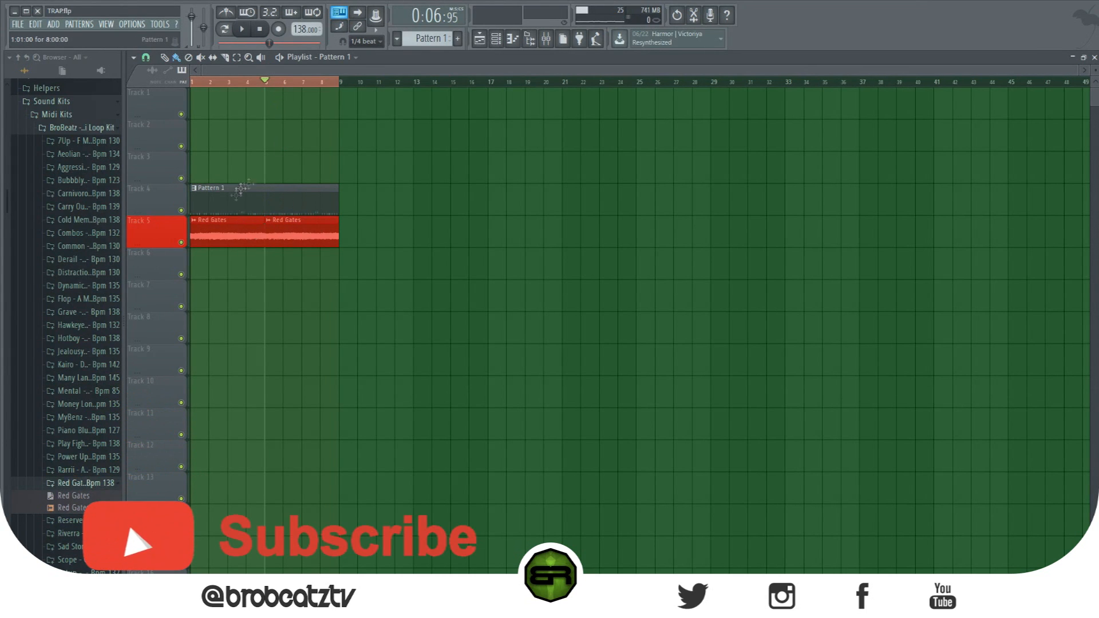
click(307, 84)
click(273, 84)
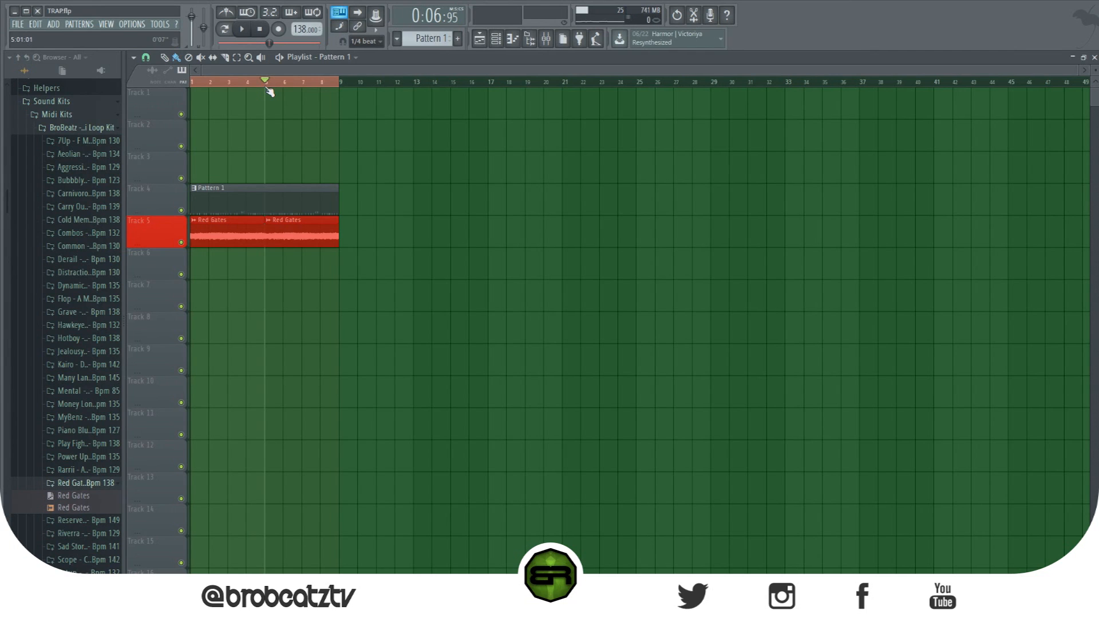
drag(264, 86, 191, 86)
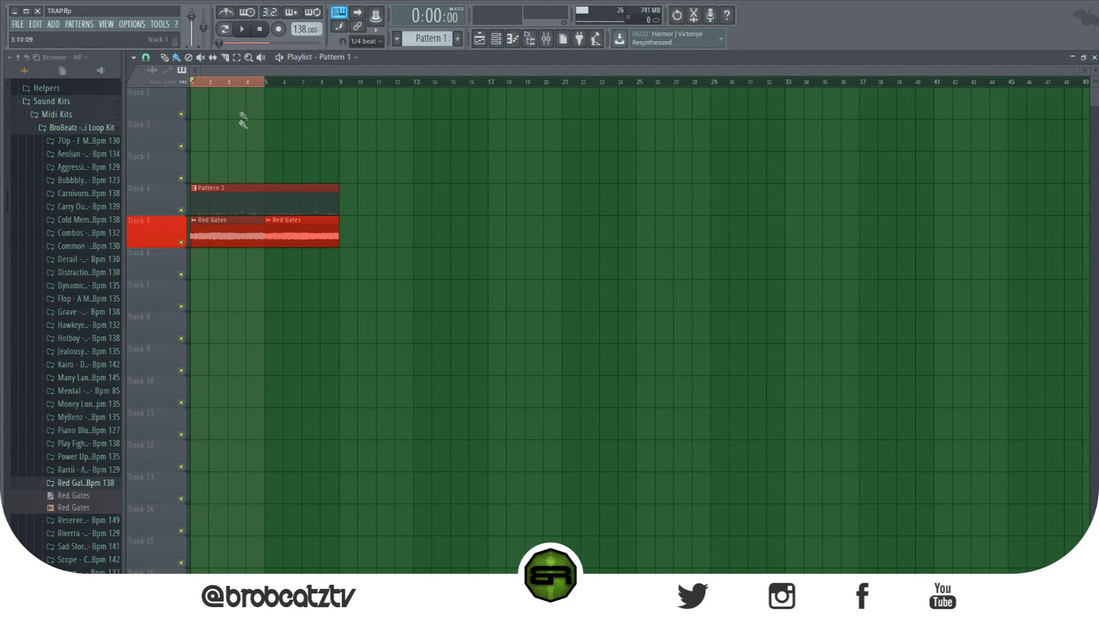
drag(267, 86, 341, 86)
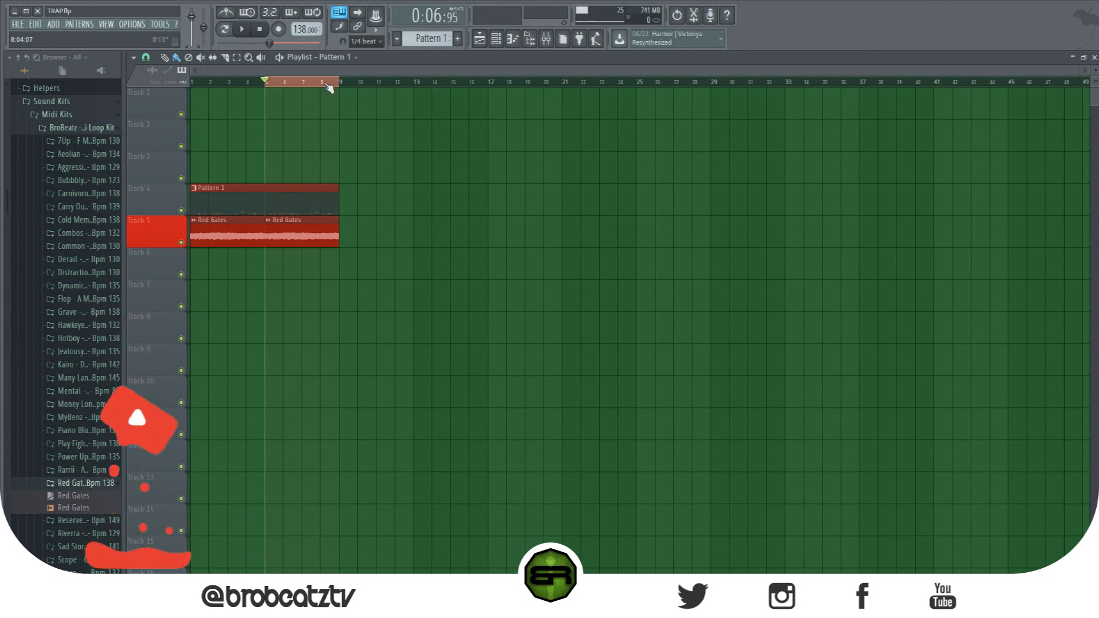
Step: Clear the playlist time selection and play the arrangement from bar 3 into the second half
click(302, 83)
click(228, 83)
key(space)
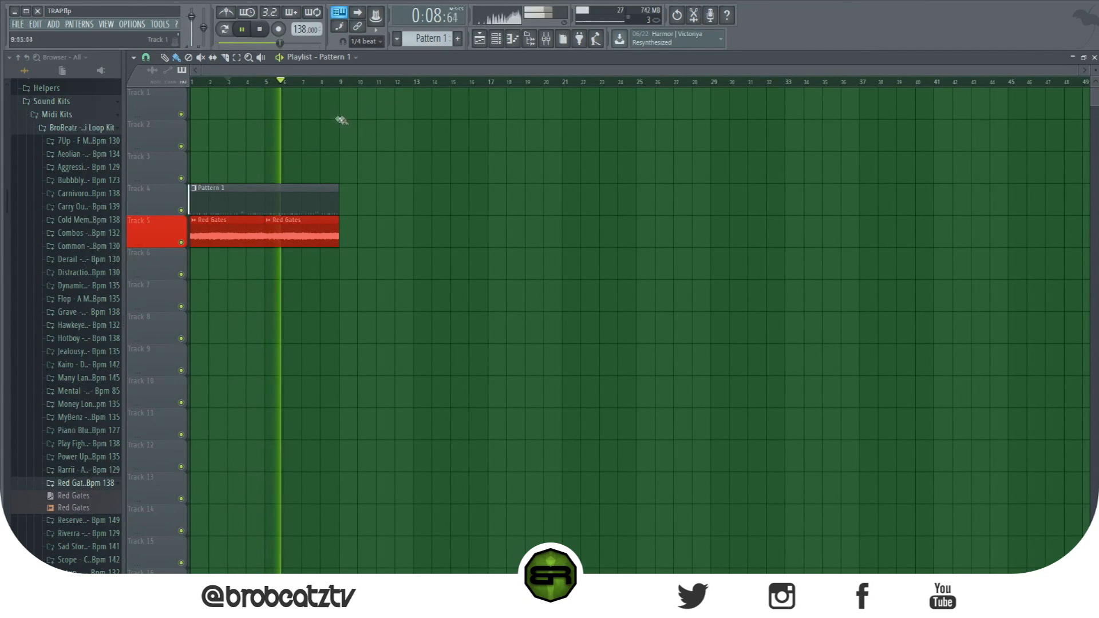
click(264, 32)
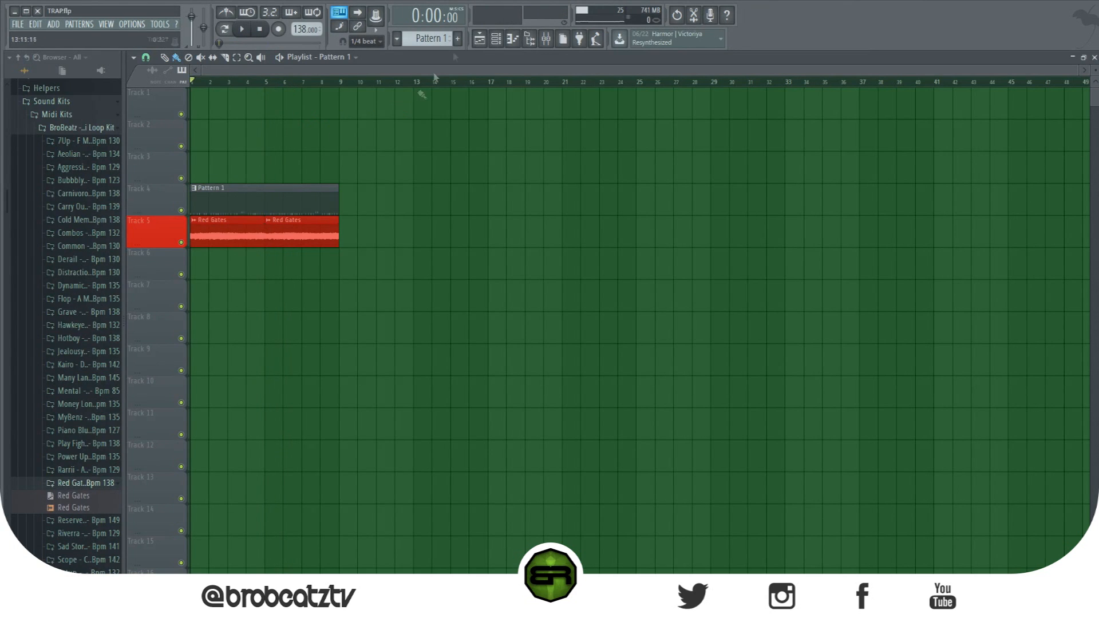
Step: Replace the HH notes in bars 5 to 8 with a fresh copy of the notes from bars 1 to 4
click(496, 38)
right_click(321, 369)
click(371, 371)
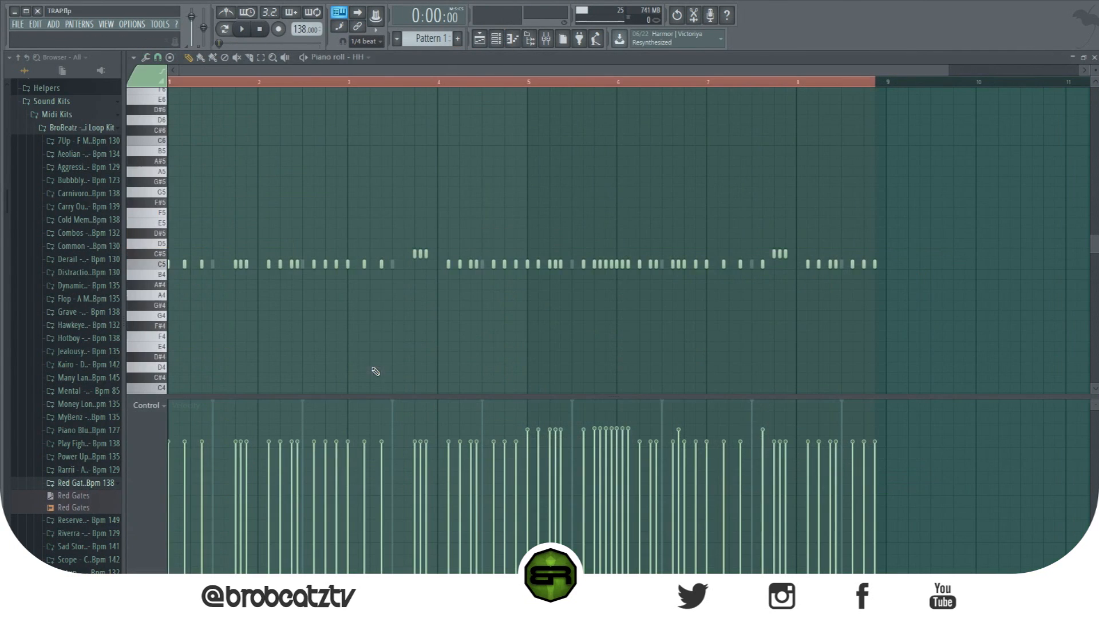
mouse_move(884, 266)
mouse_down()
mouse_move(527, 267)
mouse_move(815, 278)
mouse_move(713, 268)
mouse_up()
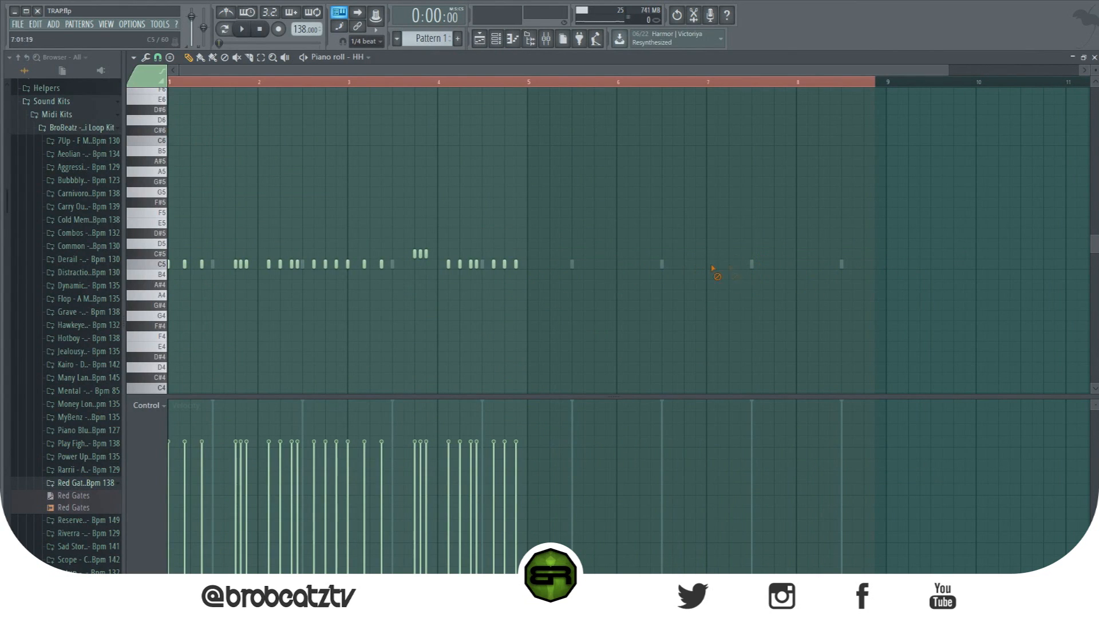
drag(670, 188, 180, 344)
drag(170, 267, 609, 264)
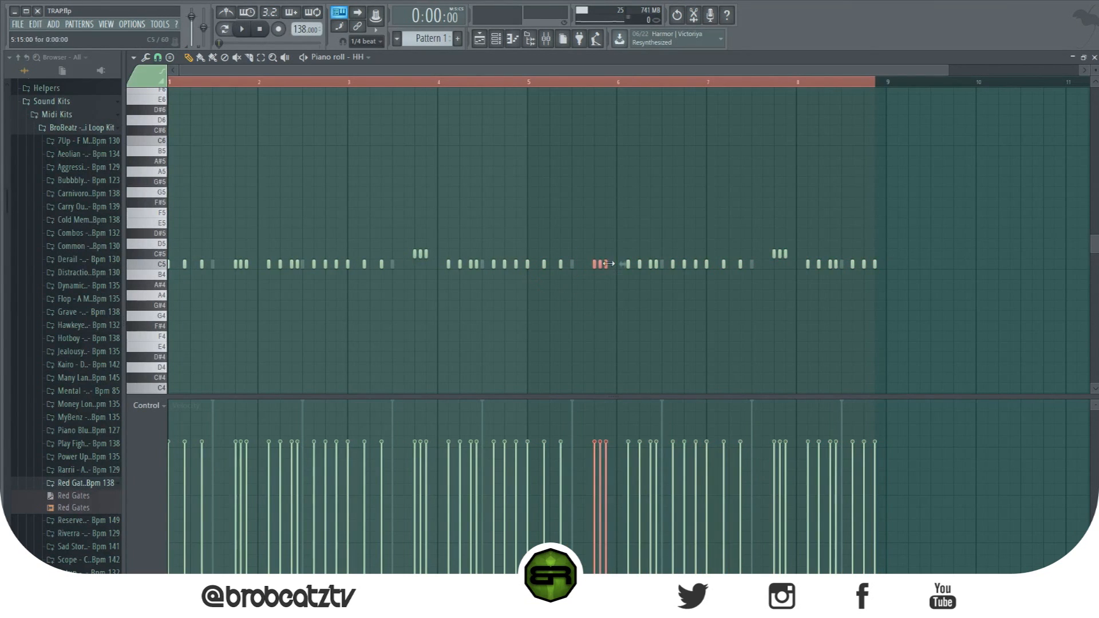
Step: Raise the three C5 hi-hat notes at the end of bar 5 to C#5
key(shift+Up)
right_click(638, 326)
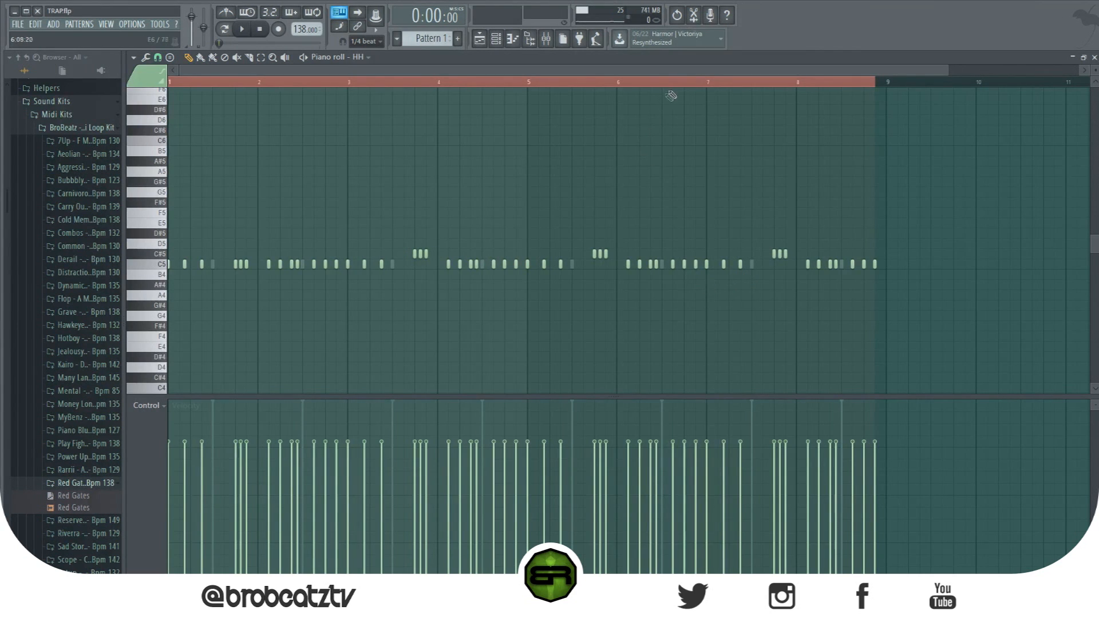
Step: Replace the close pair of C5 notes before bar 6's clap with three evenly spaced notes within half a beat, using a finer snap
scroll(677, 84, up, 3)
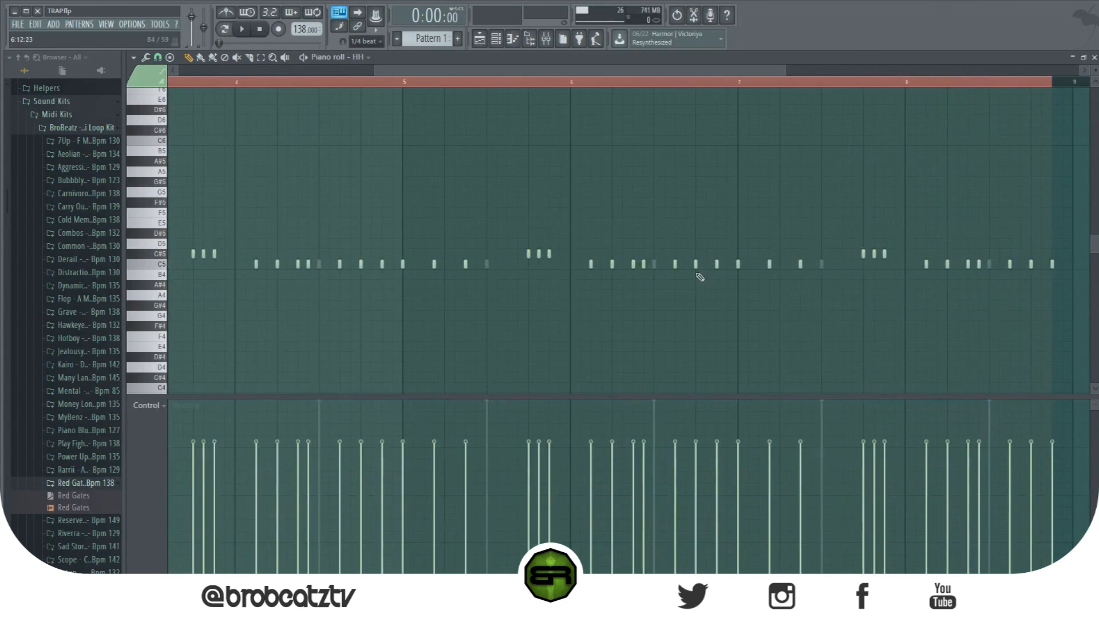
right_click(644, 266)
right_click(634, 267)
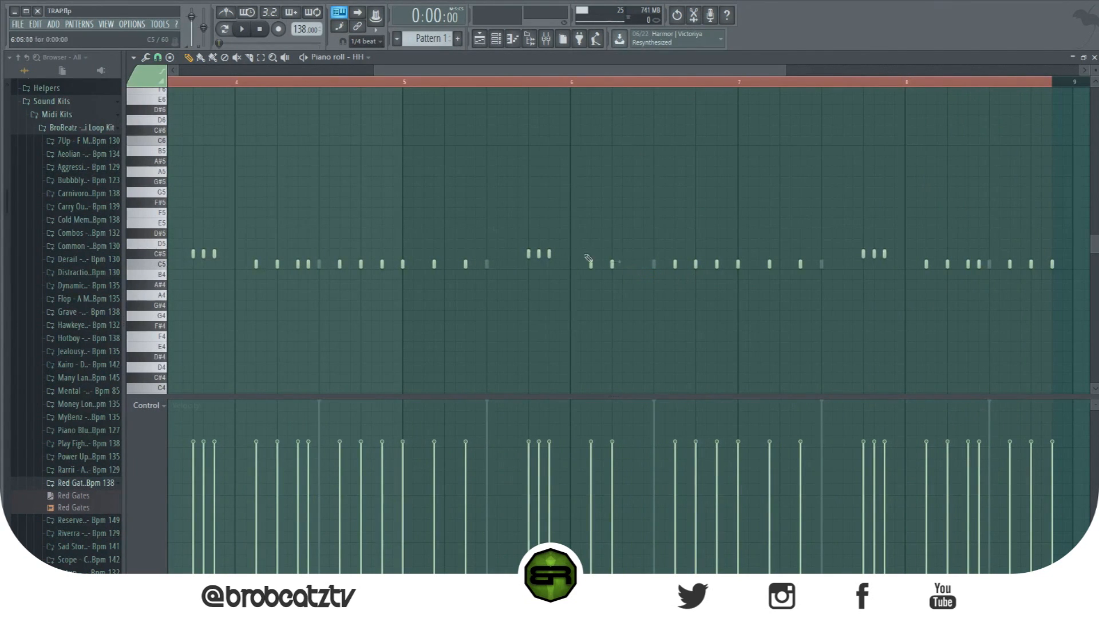
click(146, 58)
click(157, 57)
click(174, 188)
click(633, 264)
click(640, 263)
click(647, 264)
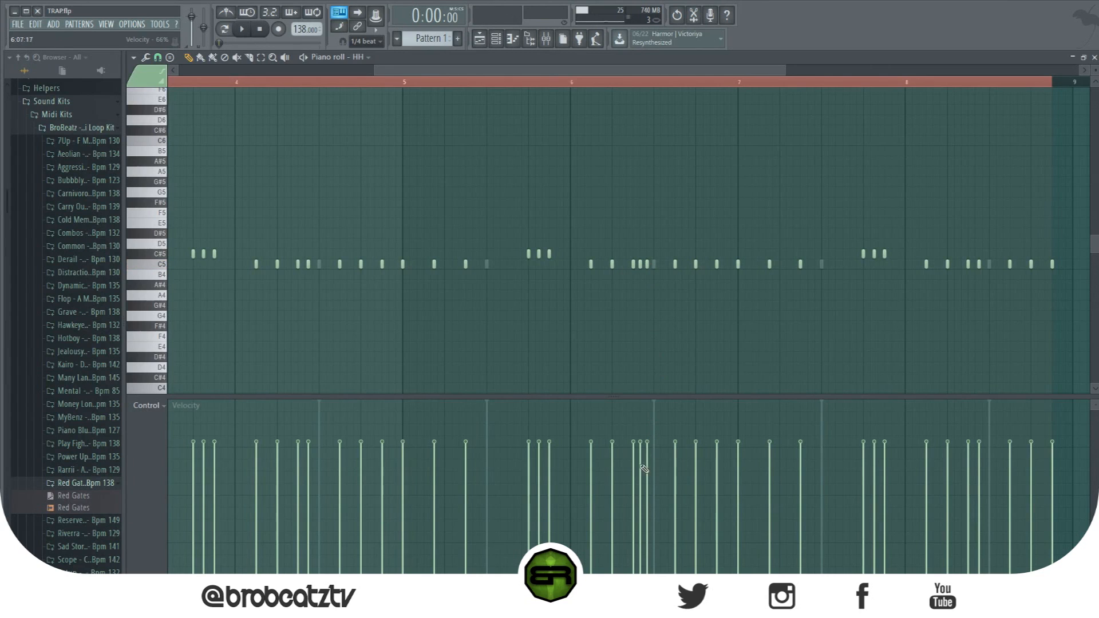
Step: Play the hi-hat part from bar 5 to check the edited notes
click(566, 82)
click(480, 85)
key(space)
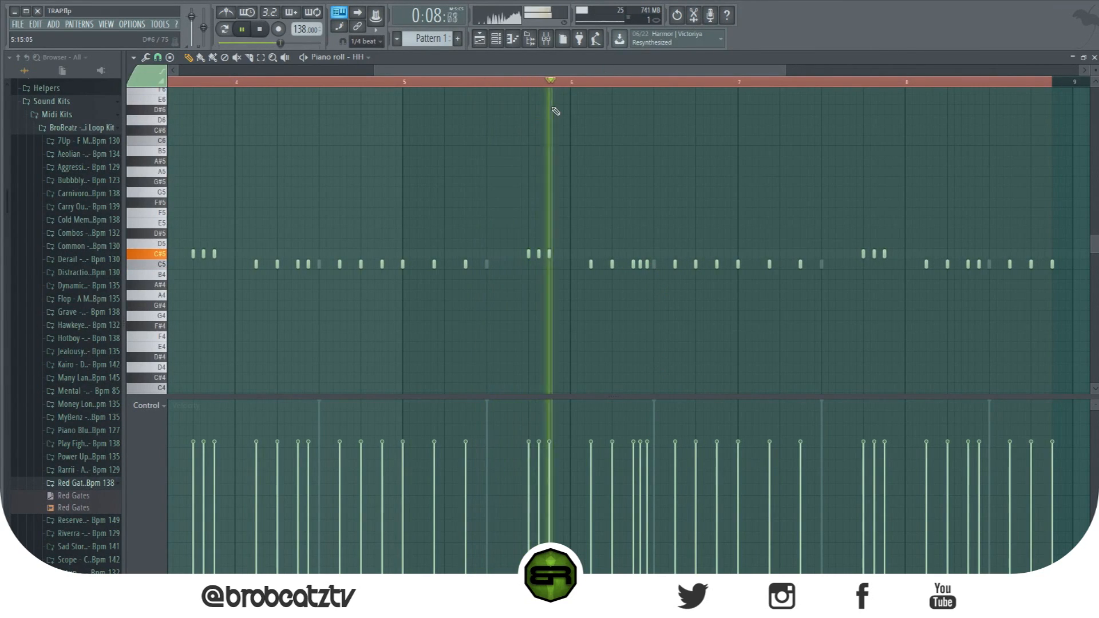
key(space)
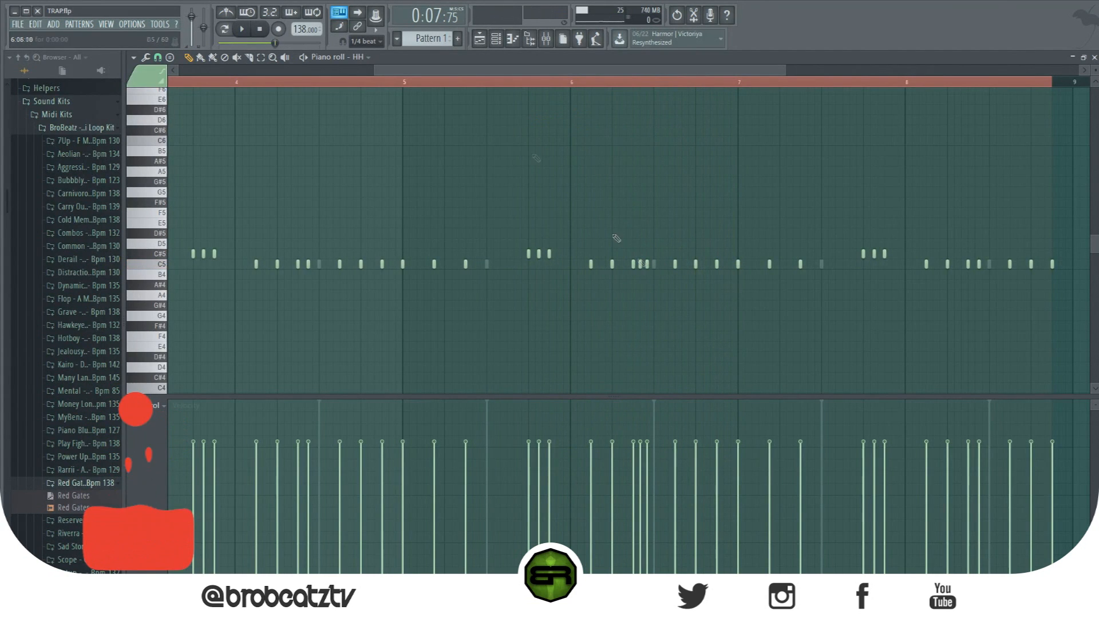
Step: Place the channel rack over the playlist and add SNARE 2 hits on steps 15, 19, 29 and 31 while auditioning the loop
click(497, 42)
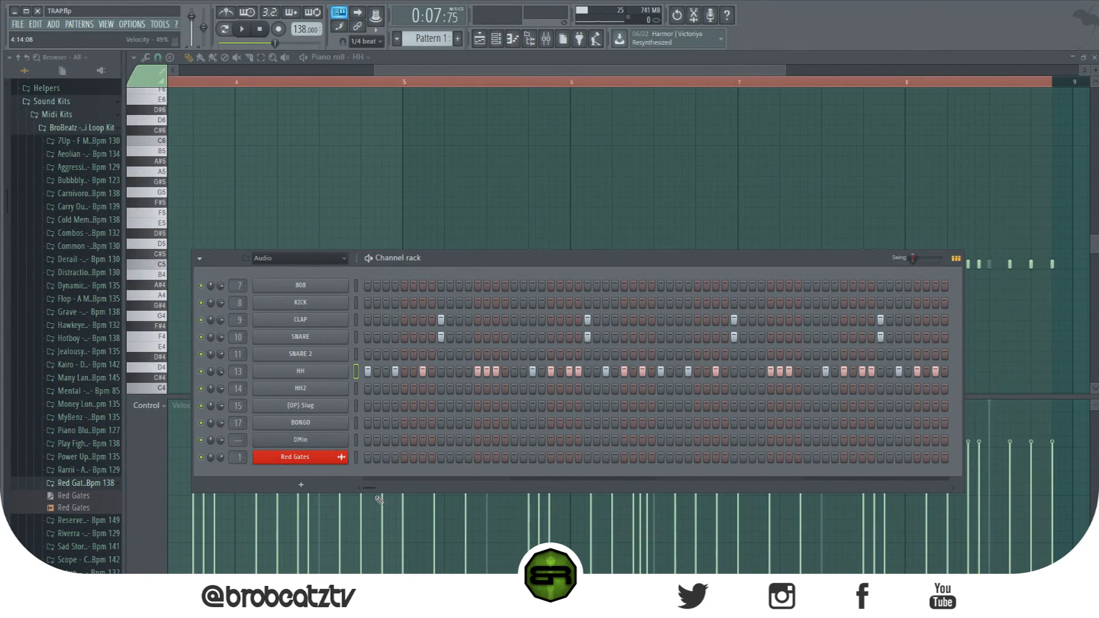
drag(487, 258, 459, 166)
click(496, 39)
click(485, 37)
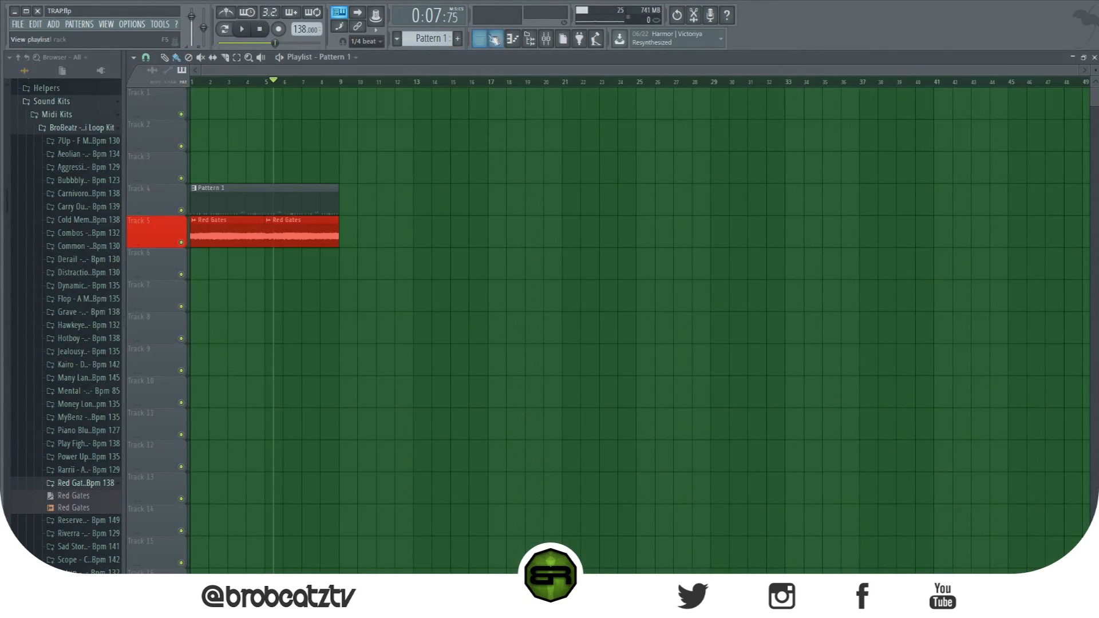
click(497, 38)
drag(425, 168, 452, 258)
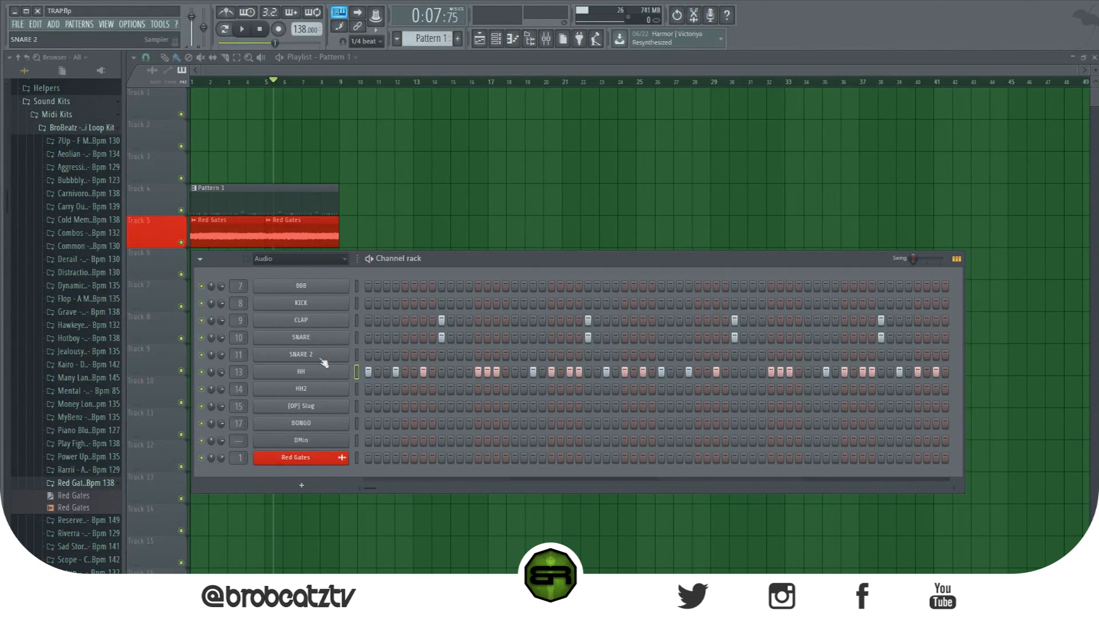
click(496, 355)
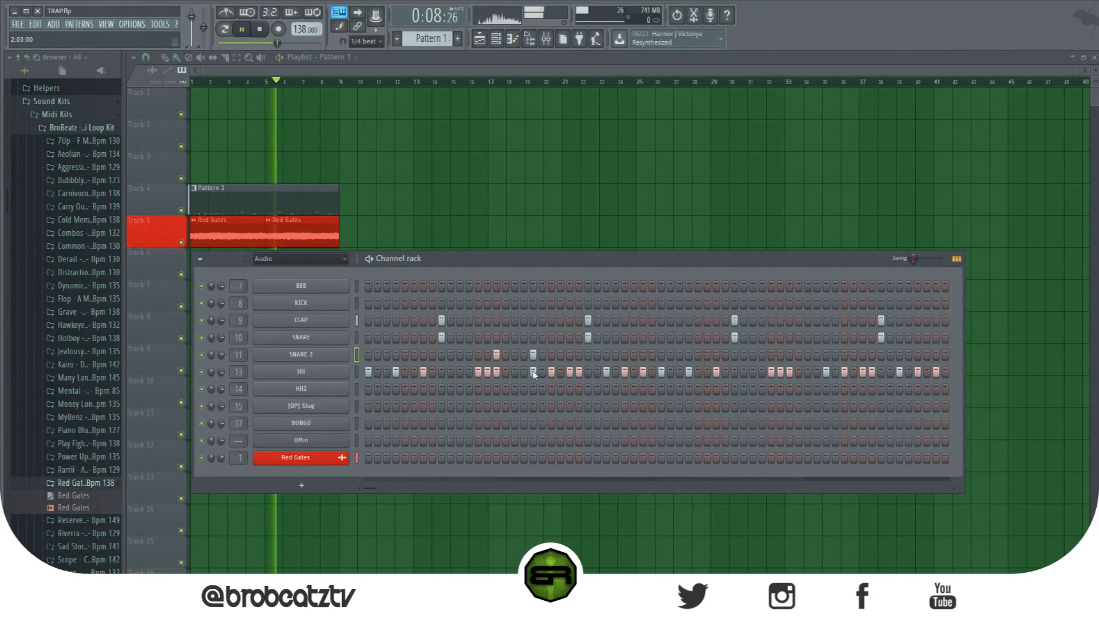
key(space)
key(space)
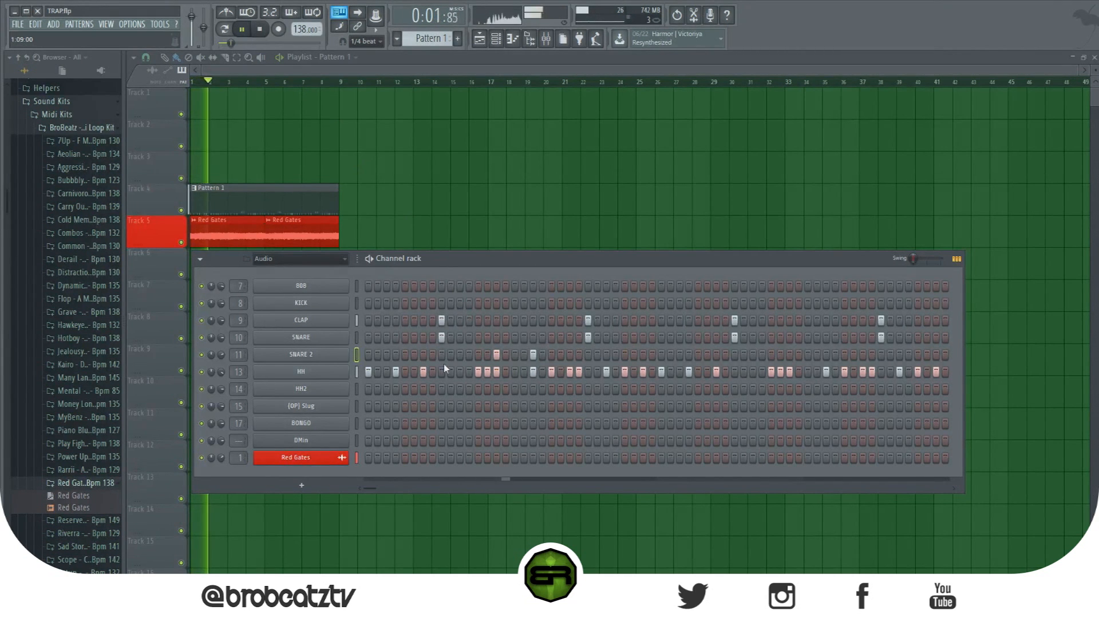
click(643, 355)
right_click(643, 356)
key(space)
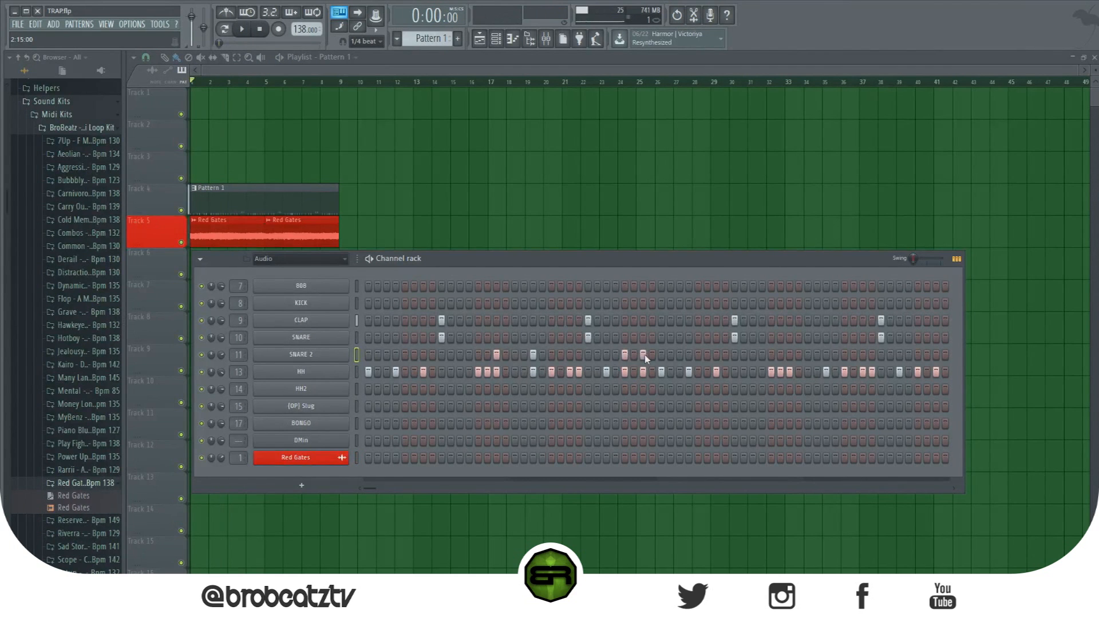
Step: Delete all HH notes in bars 5 to 8
right_click(330, 373)
click(379, 374)
right_click(329, 373)
click(384, 374)
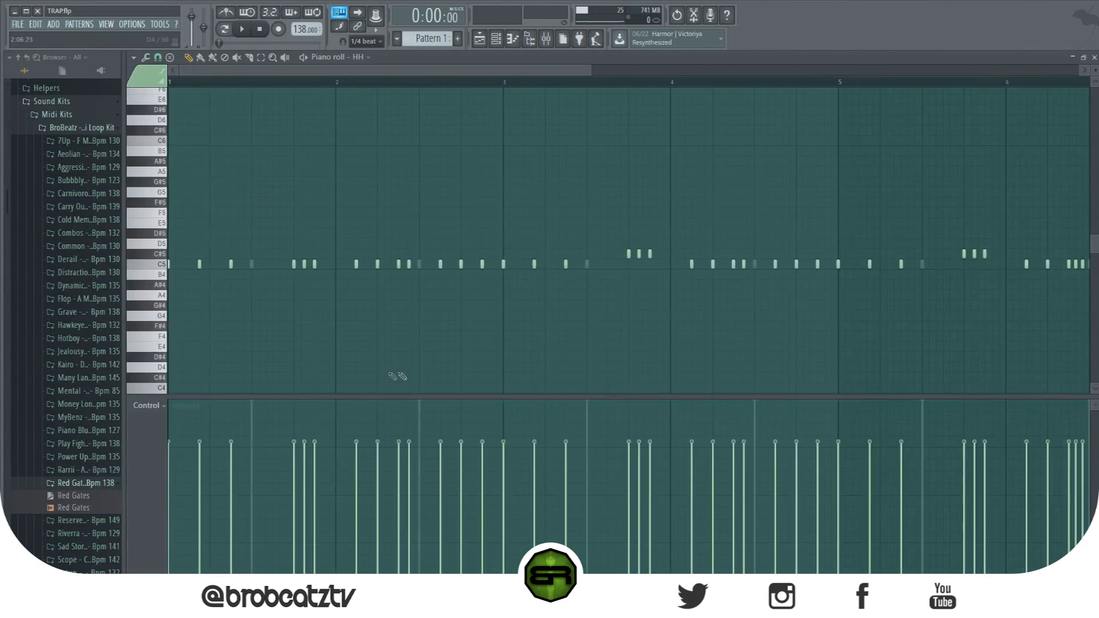
scroll(534, 88, down, 4)
drag(872, 187, 476, 338)
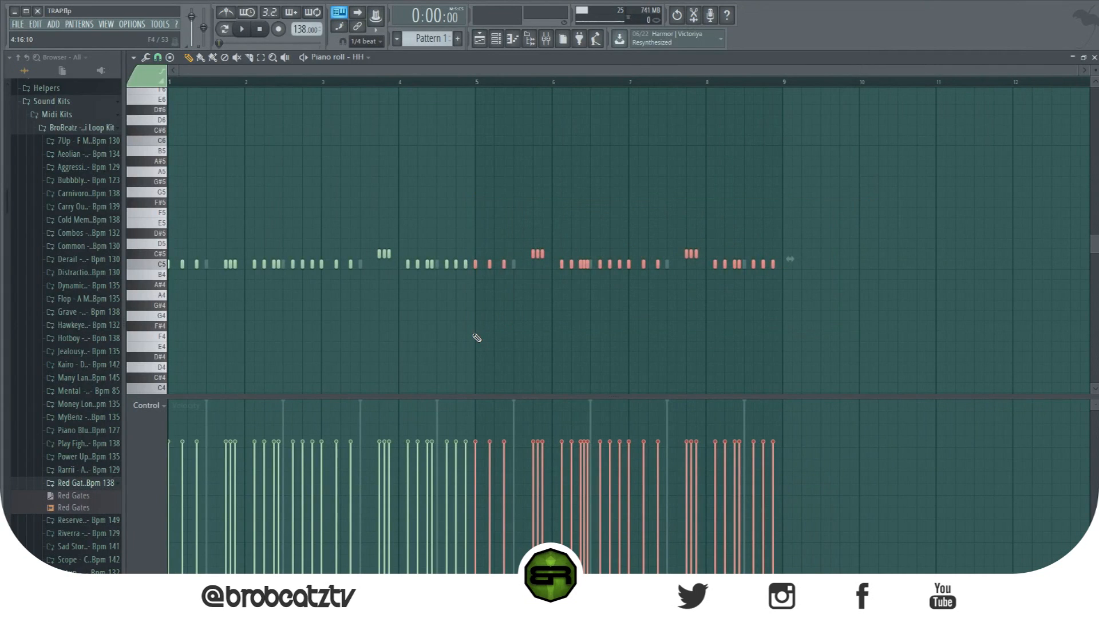
key(Delete)
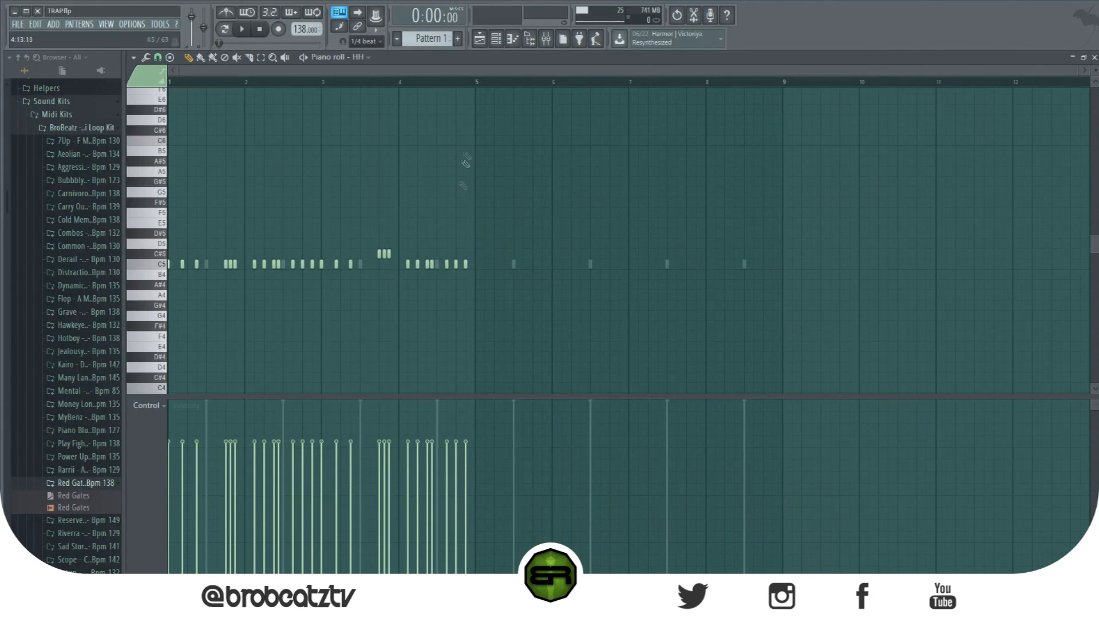
Step: Delete the four CLAP notes in bars 5 to 8
click(481, 40)
click(497, 39)
right_click(331, 321)
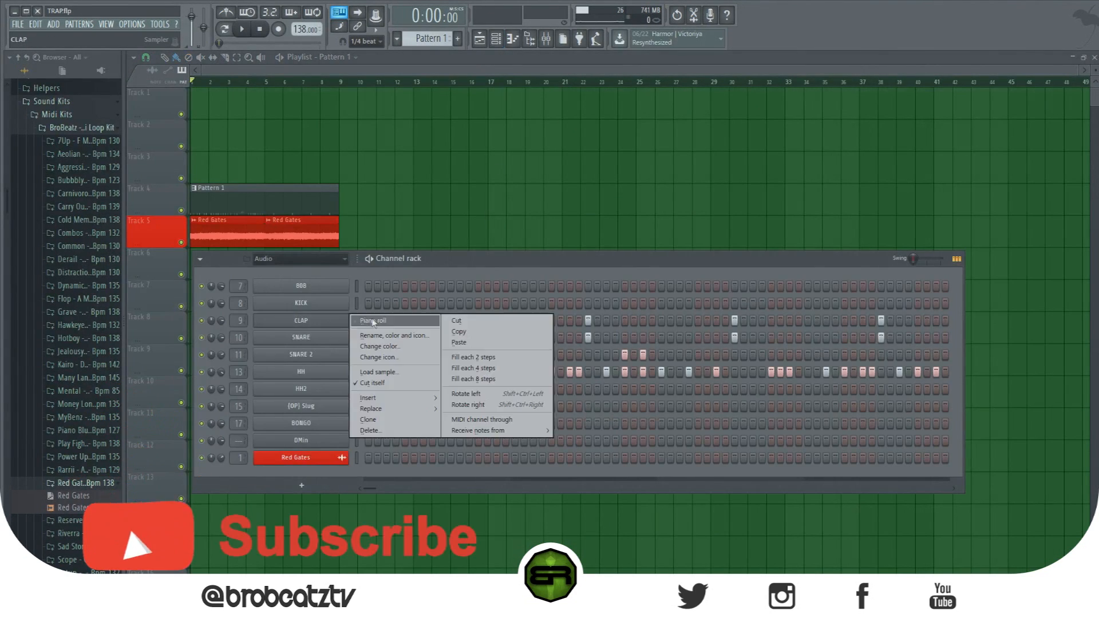
click(373, 320)
right_click(514, 265)
right_click(590, 265)
right_click(667, 265)
right_click(744, 265)
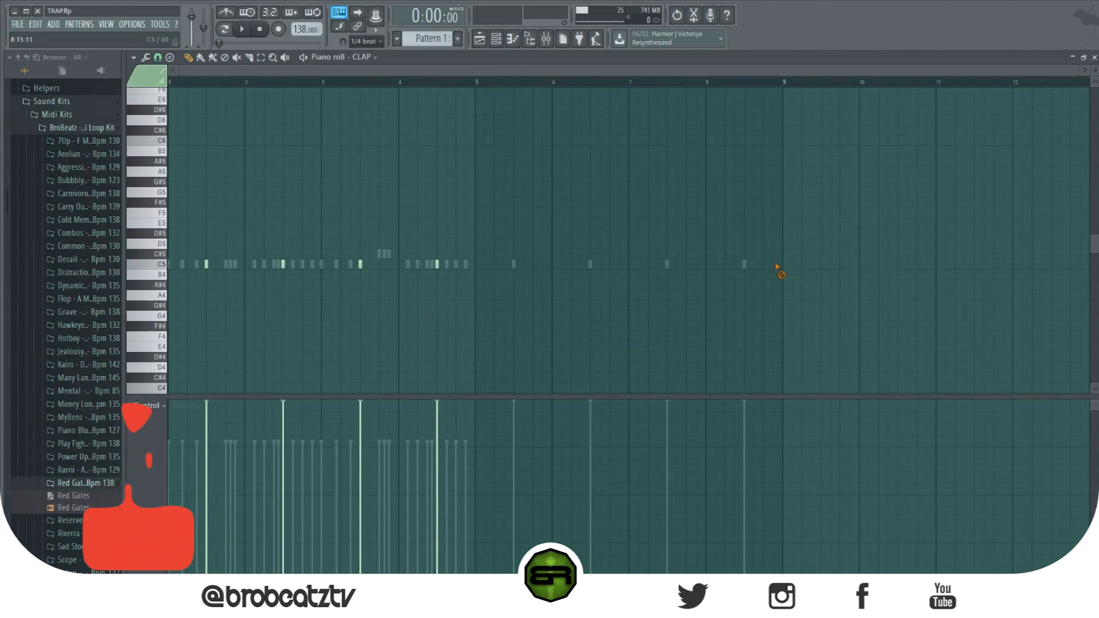
Step: Delete the four SNARE notes in bars 5 to 8
right_click(515, 266)
right_click(514, 266)
right_click(514, 266)
right_click(591, 265)
right_click(744, 266)
right_click(668, 266)
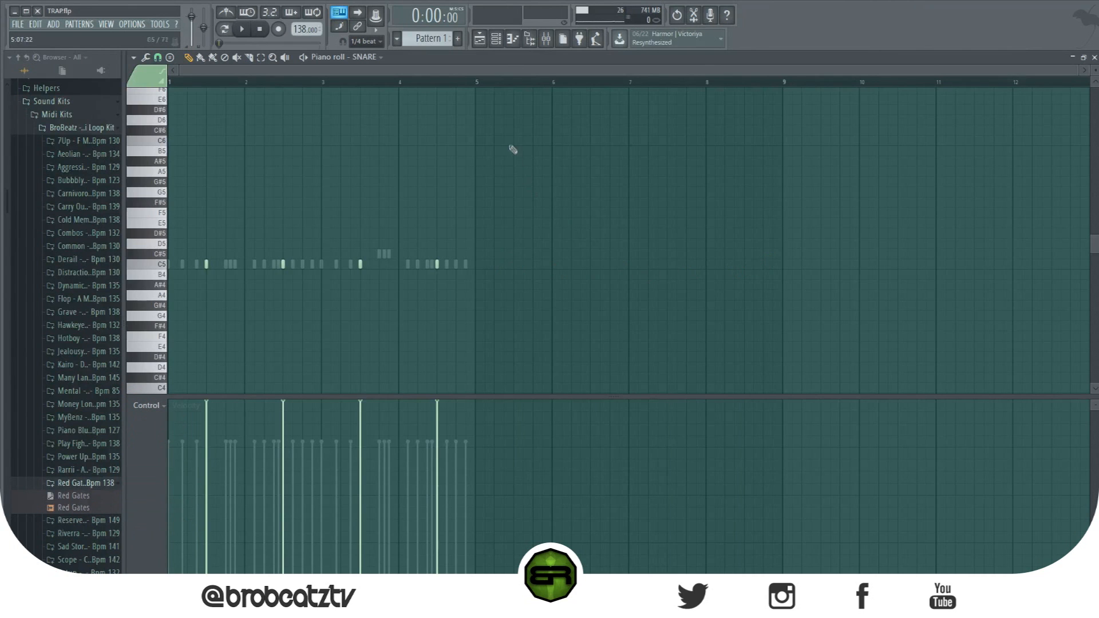
Step: Add SNARE 2 hits on steps 47, 51 and 63 and check the row's notes in the piano roll
click(496, 38)
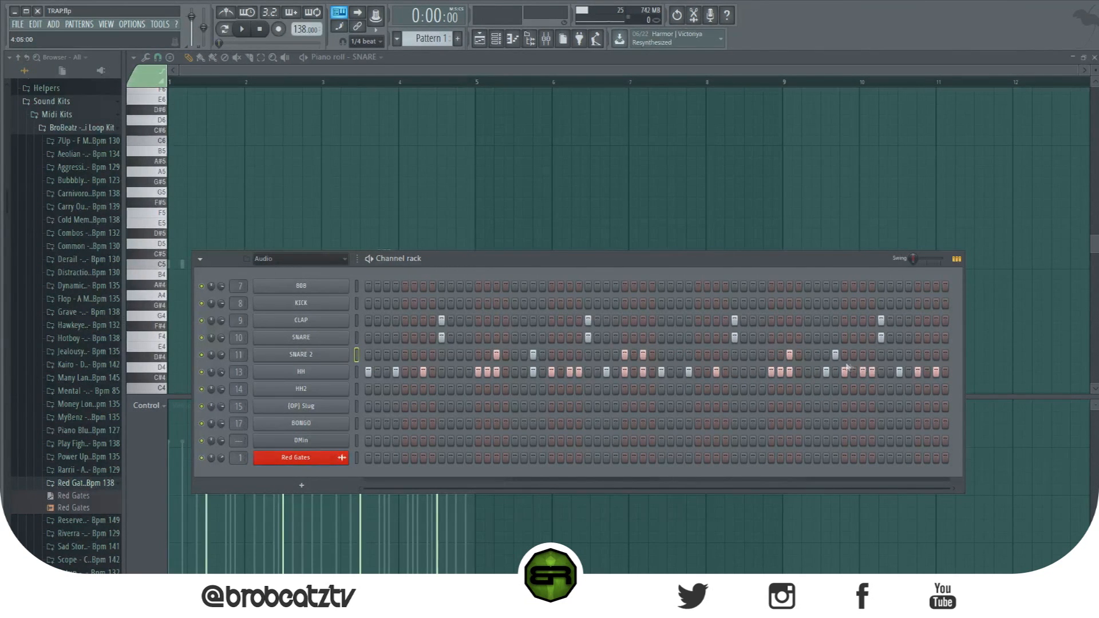
click(835, 354)
right_click(292, 354)
click(368, 360)
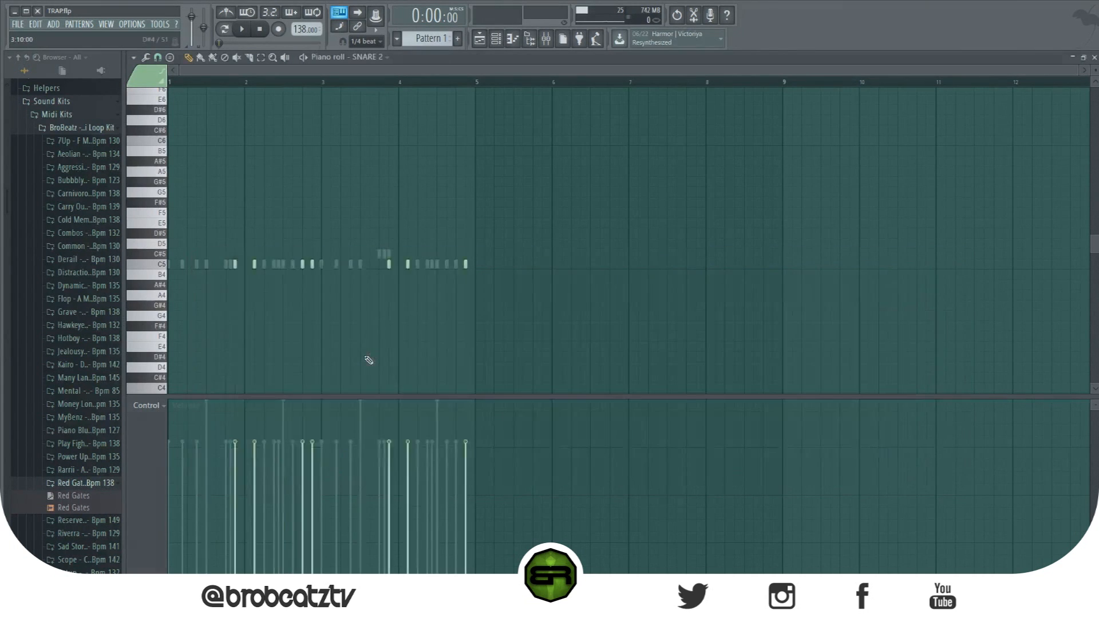
click(482, 40)
click(497, 40)
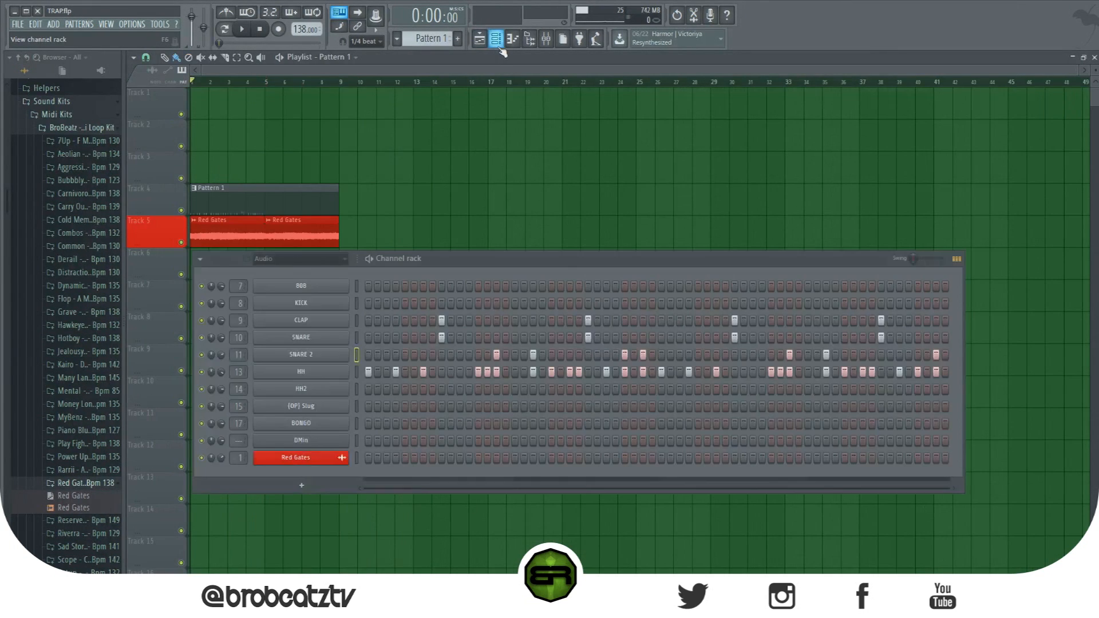
Step: Shorten the Pattern 1 and Red Gates clips in the playlist to four bars and play the shortened loop
key(F6)
drag(339, 198, 265, 198)
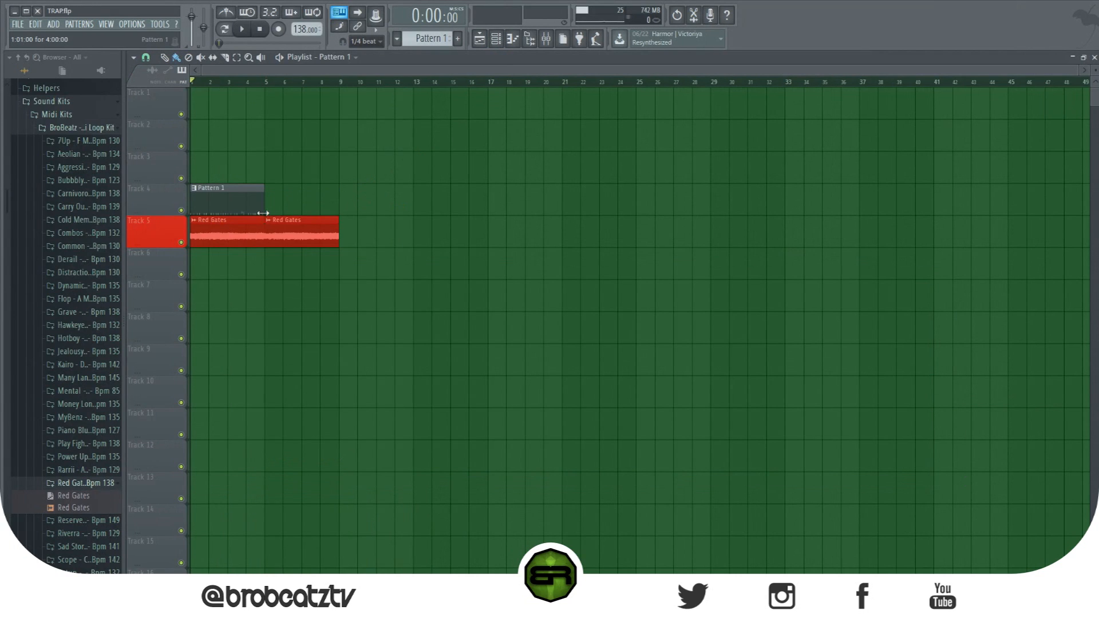
drag(339, 232, 266, 234)
key(space)
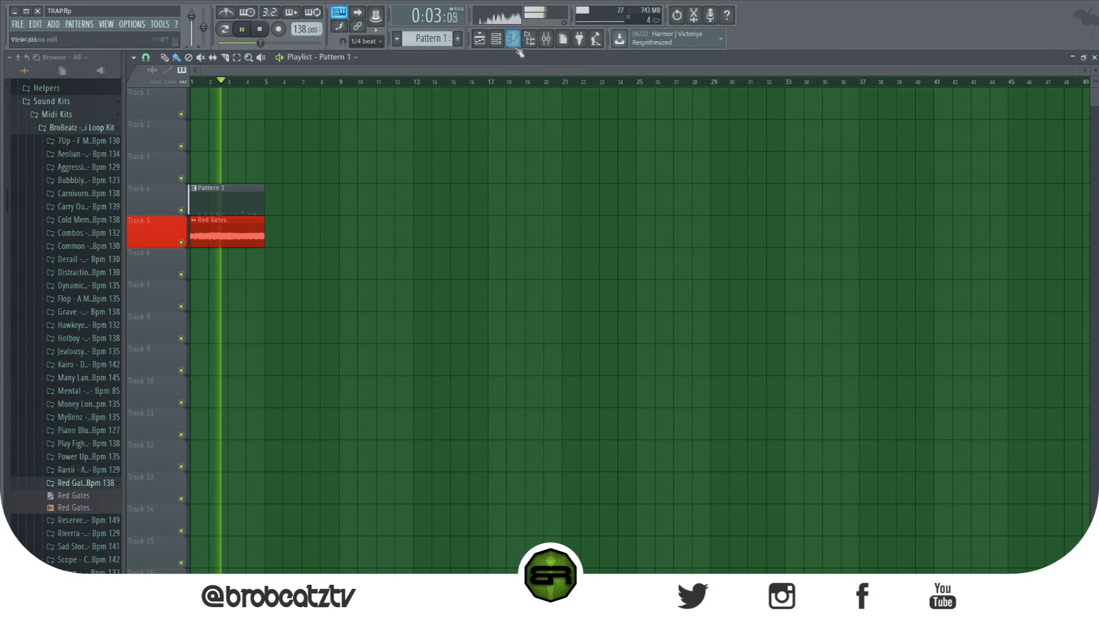
click(497, 41)
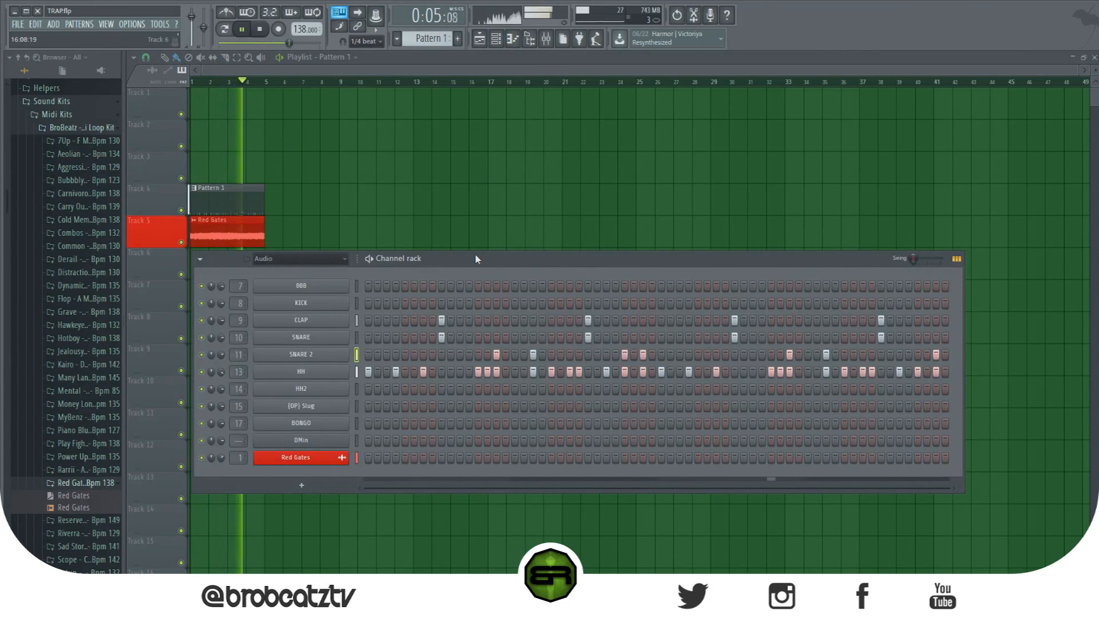
key(space)
right_click(331, 357)
right_click(223, 357)
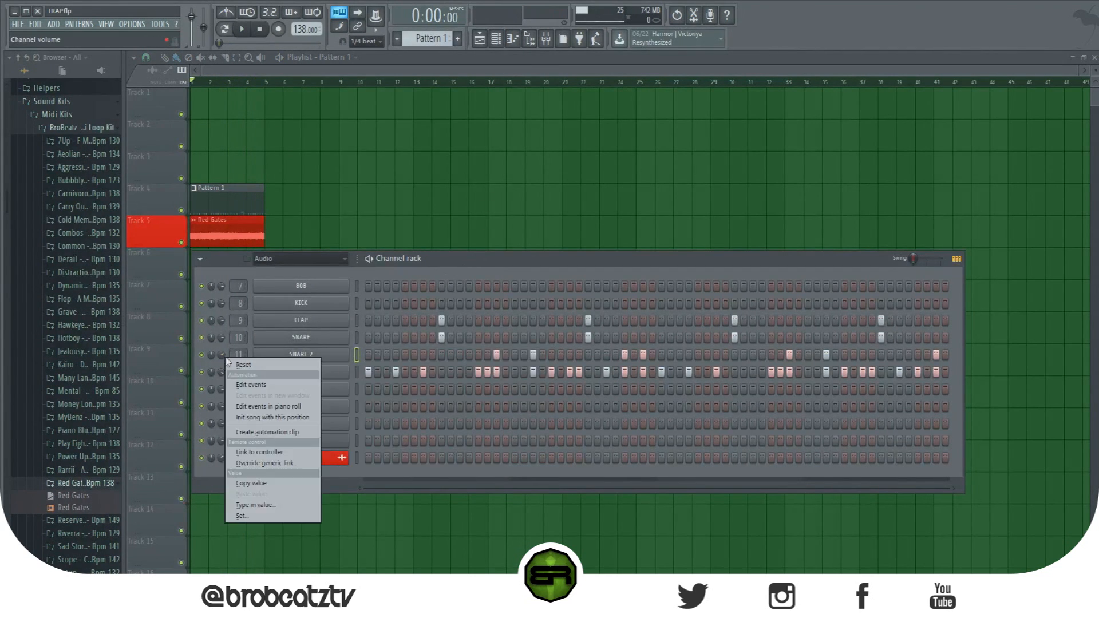
click(232, 363)
right_click(333, 357)
click(334, 357)
right_click(316, 356)
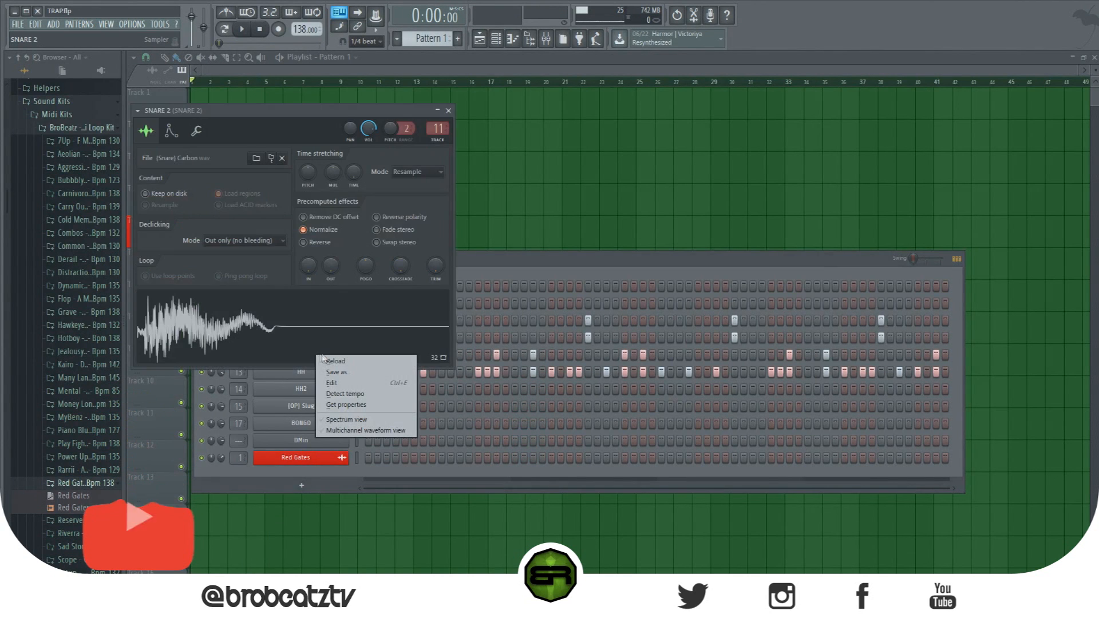
click(449, 111)
right_click(321, 352)
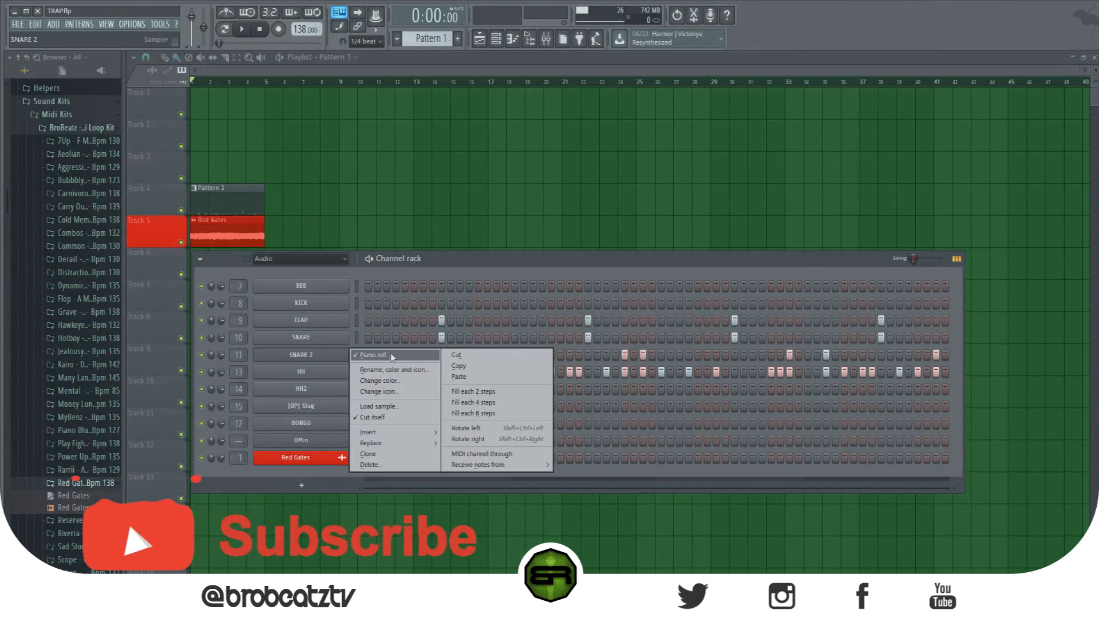
key(Escape)
Step: Raise the velocity of all SNARE 2 notes in the piano roll and clear the selection
right_click(324, 355)
click(361, 357)
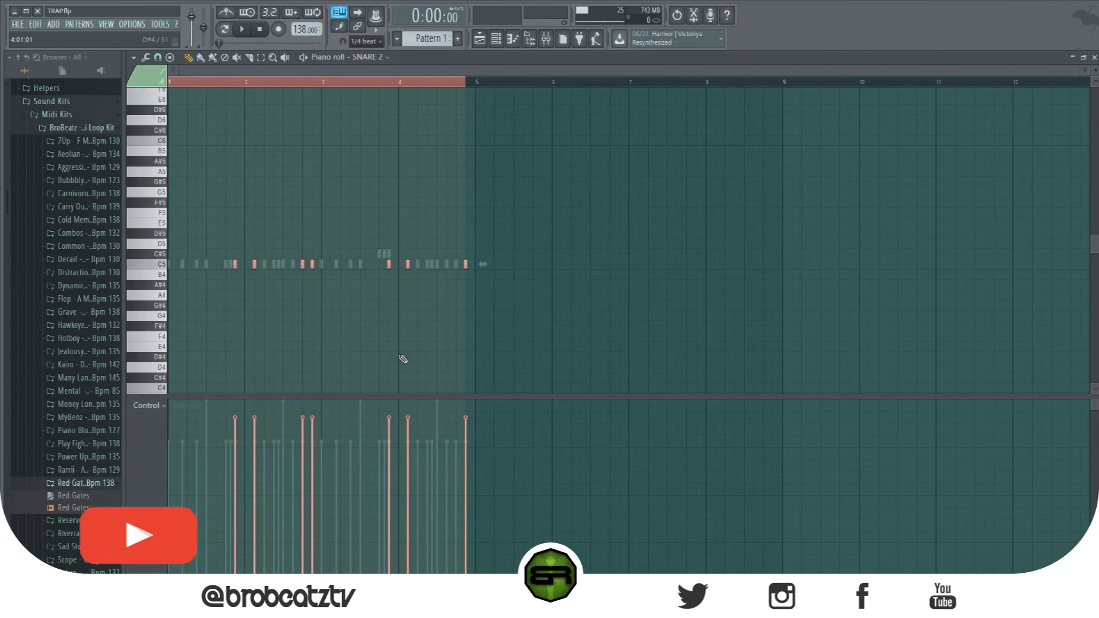
click(463, 86)
click(485, 45)
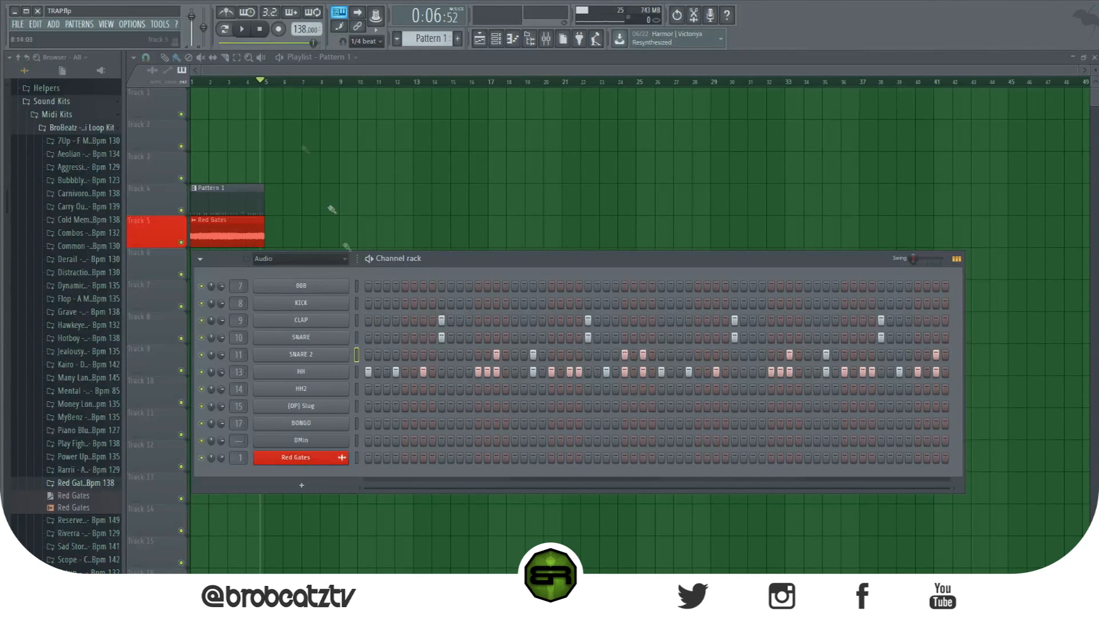
Step: Add KICK hits on steps 1, 13, 27, 33, 45, 53 and 59 while the loop plays
key(space)
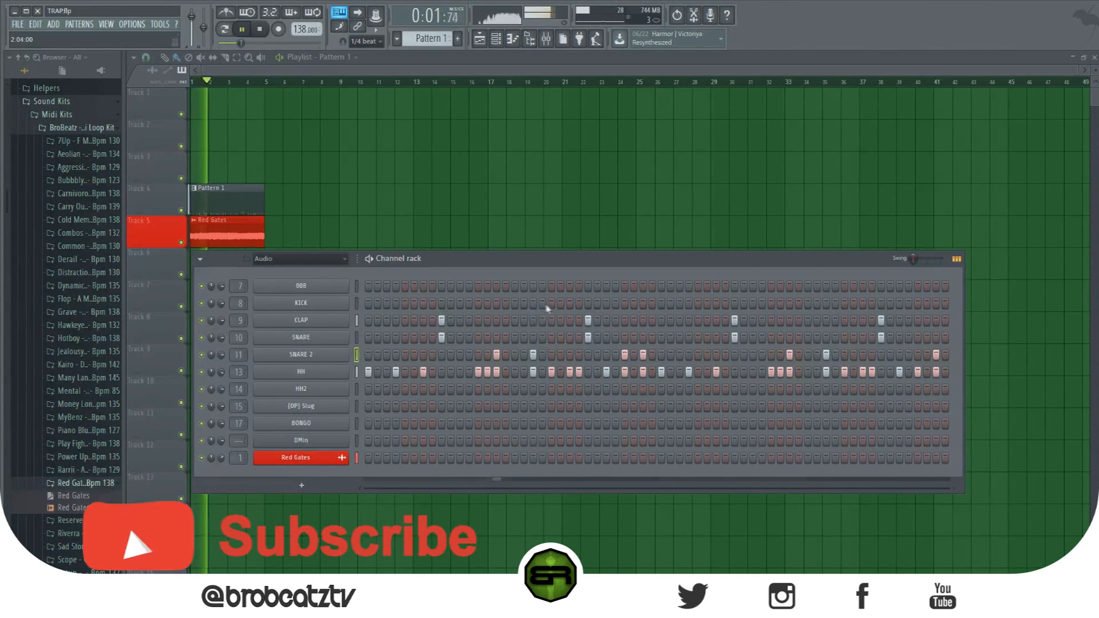
click(661, 303)
click(369, 303)
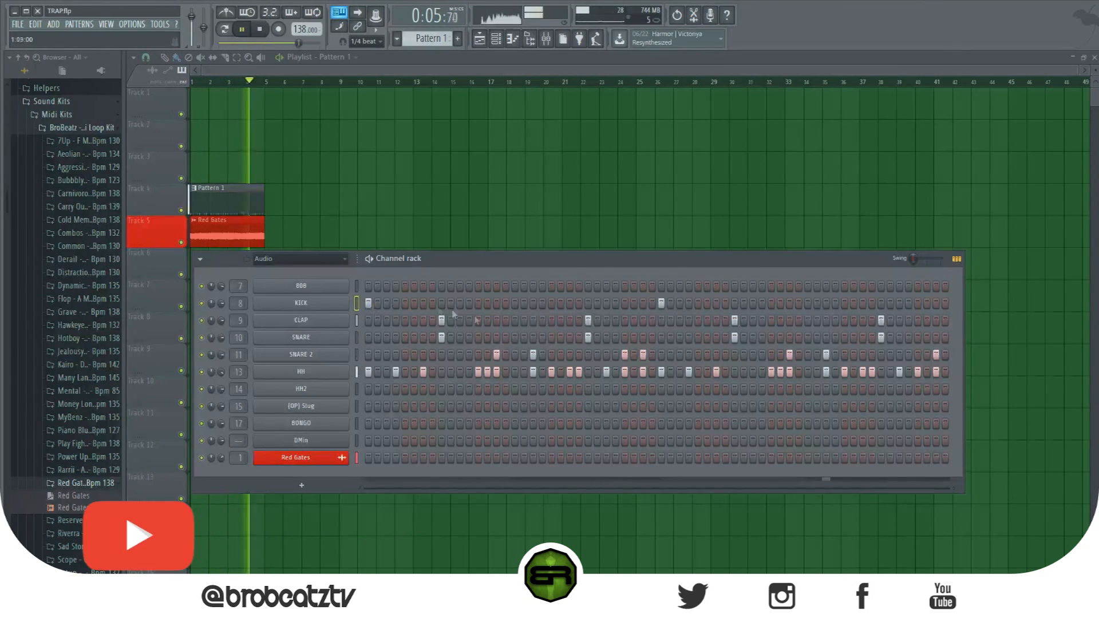
click(478, 303)
click(607, 303)
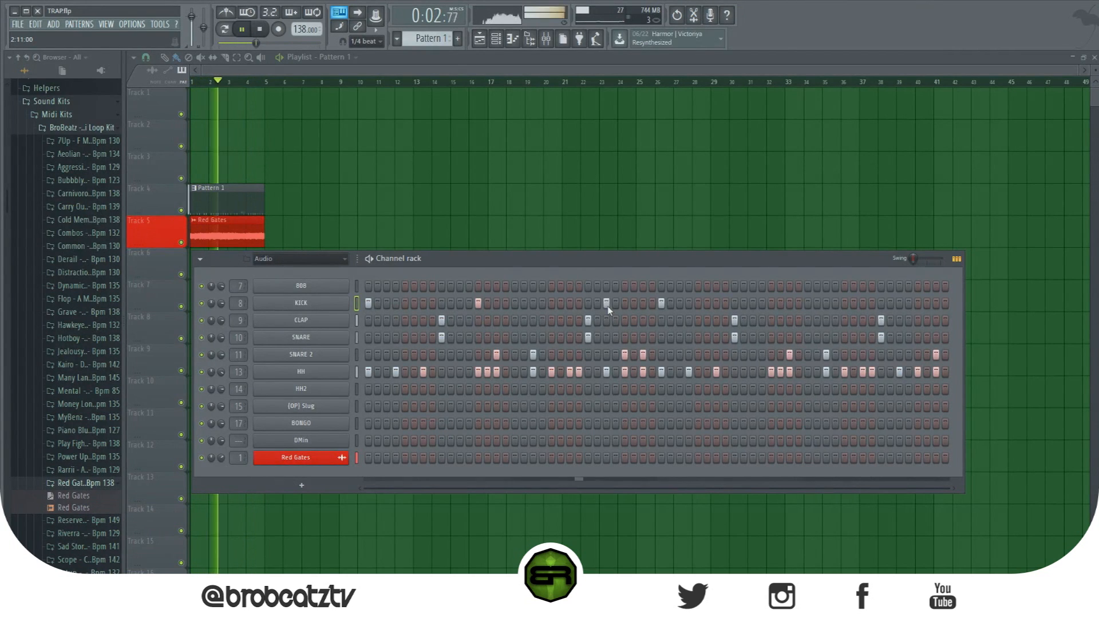
click(771, 303)
click(845, 303)
click(900, 303)
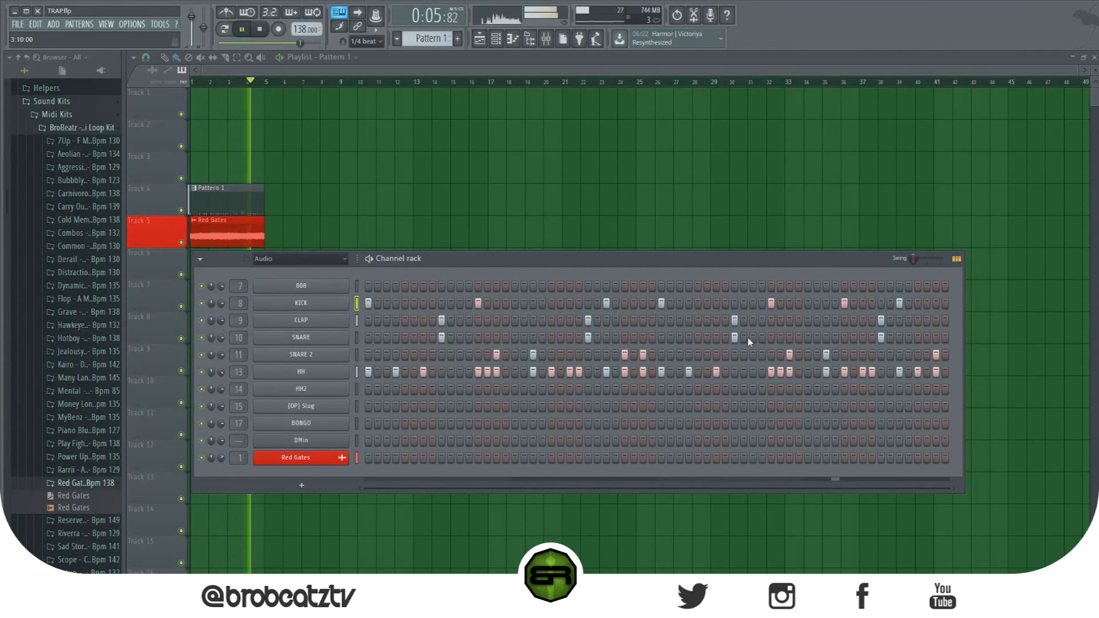
click(260, 29)
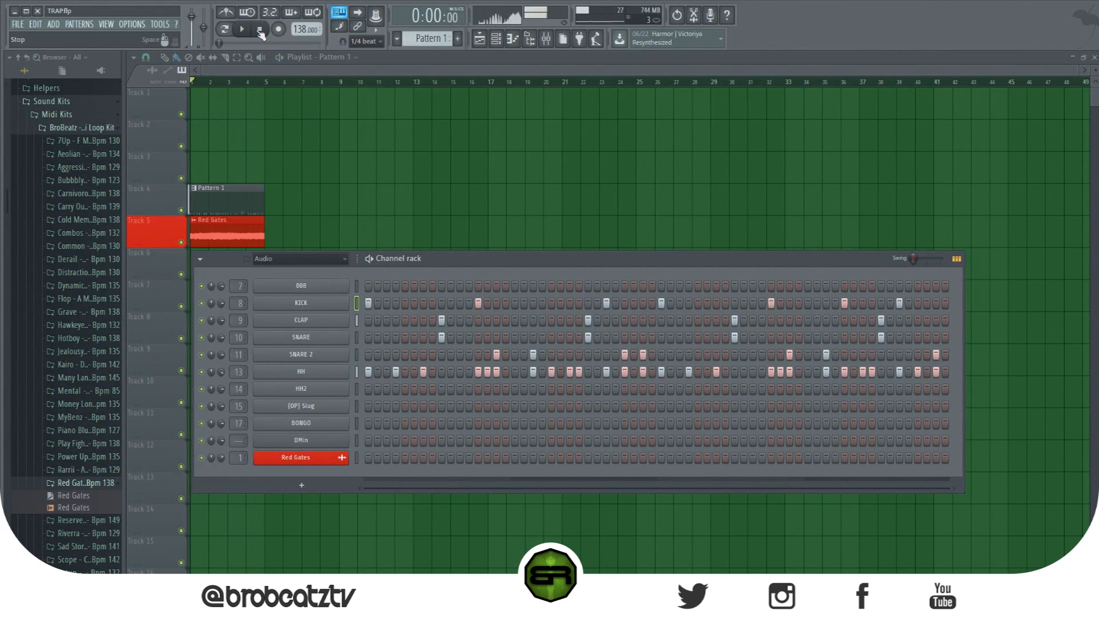
Step: Check the KICK notes in the piano roll, place the playhead in bar 4 and return to the playlist
right_click(310, 302)
click(362, 308)
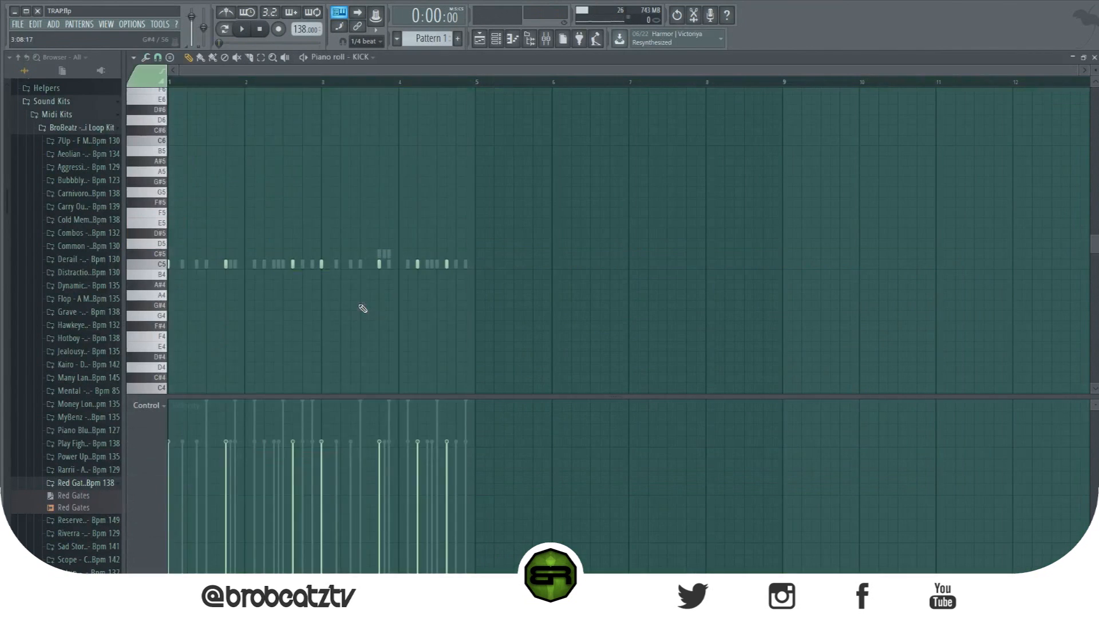
click(425, 87)
click(484, 40)
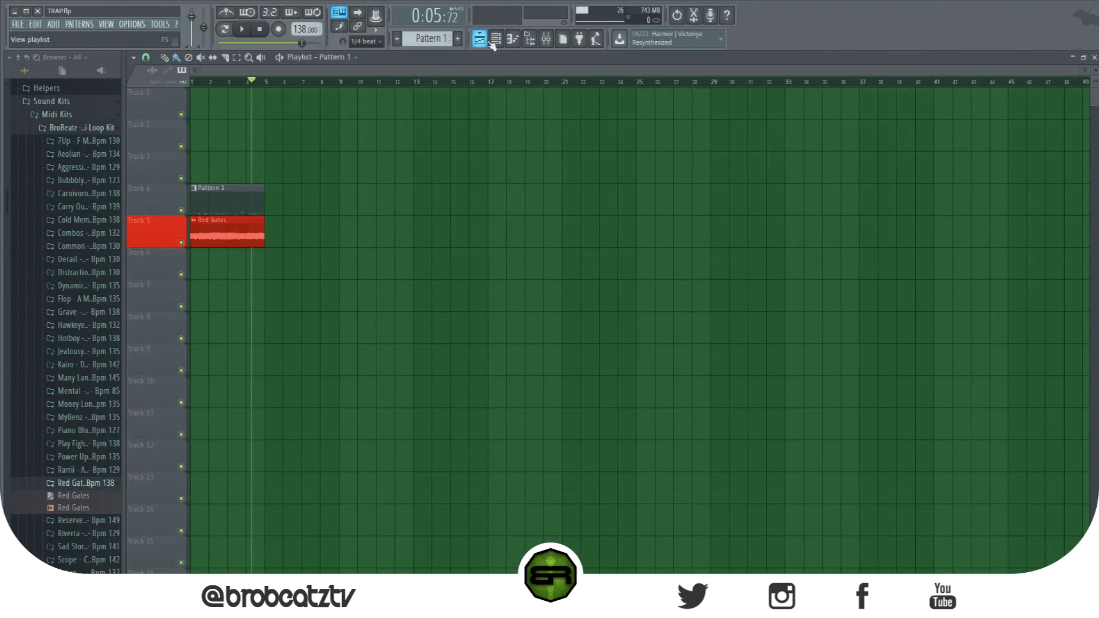
Step: Copy the DMin channel's scale notes from Pattern 2 into the DMin channel of Pattern 1
click(495, 41)
scroll(432, 37, down, 1)
right_click(338, 458)
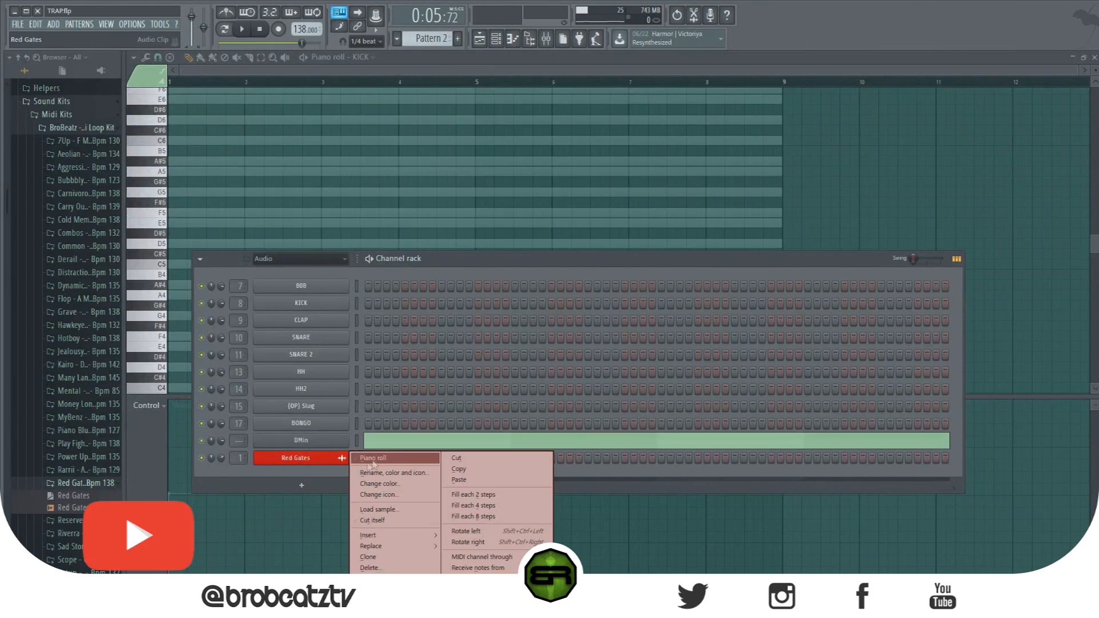
click(452, 455)
scroll(433, 38, up, 1)
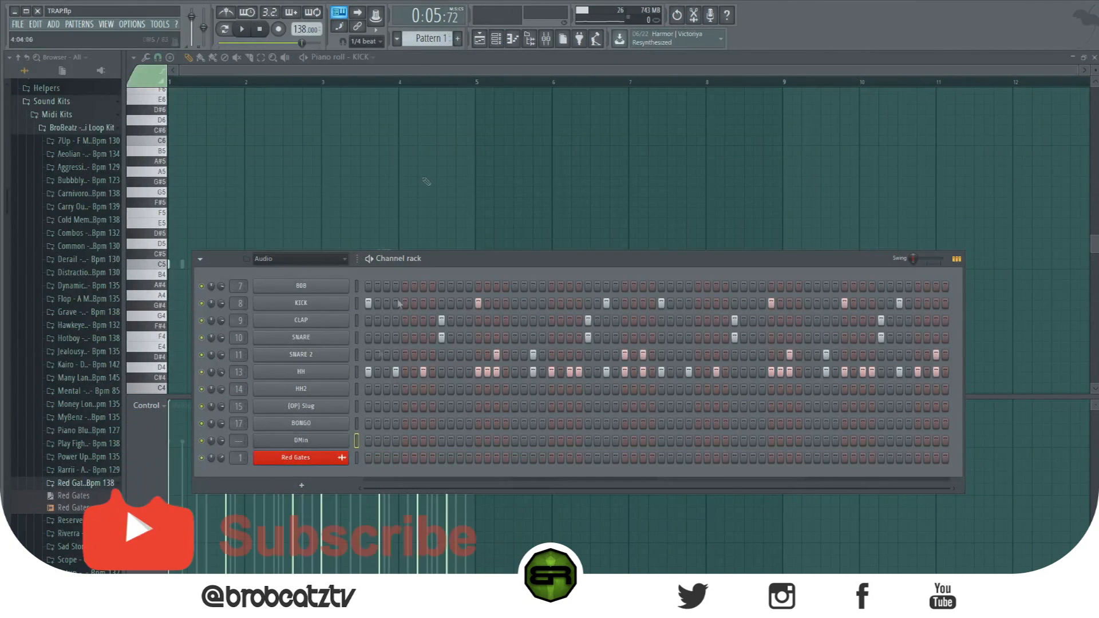
right_click(338, 440)
click(459, 463)
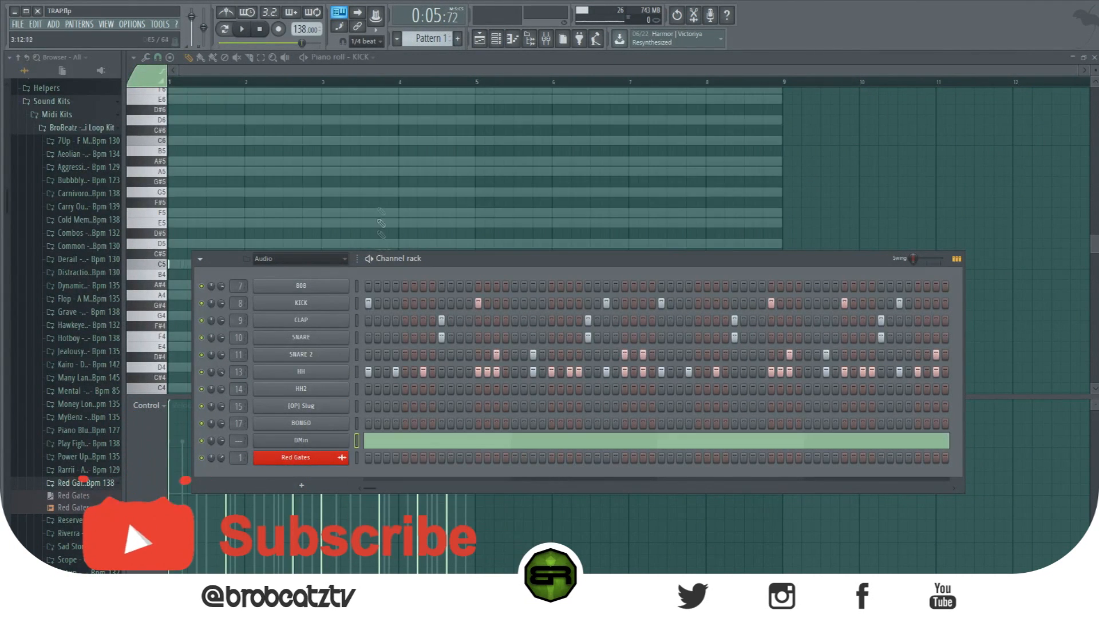
Step: Shorten the Pattern 1 clip in the playlist to four bars to match the Red Gates clip
click(479, 38)
click(496, 38)
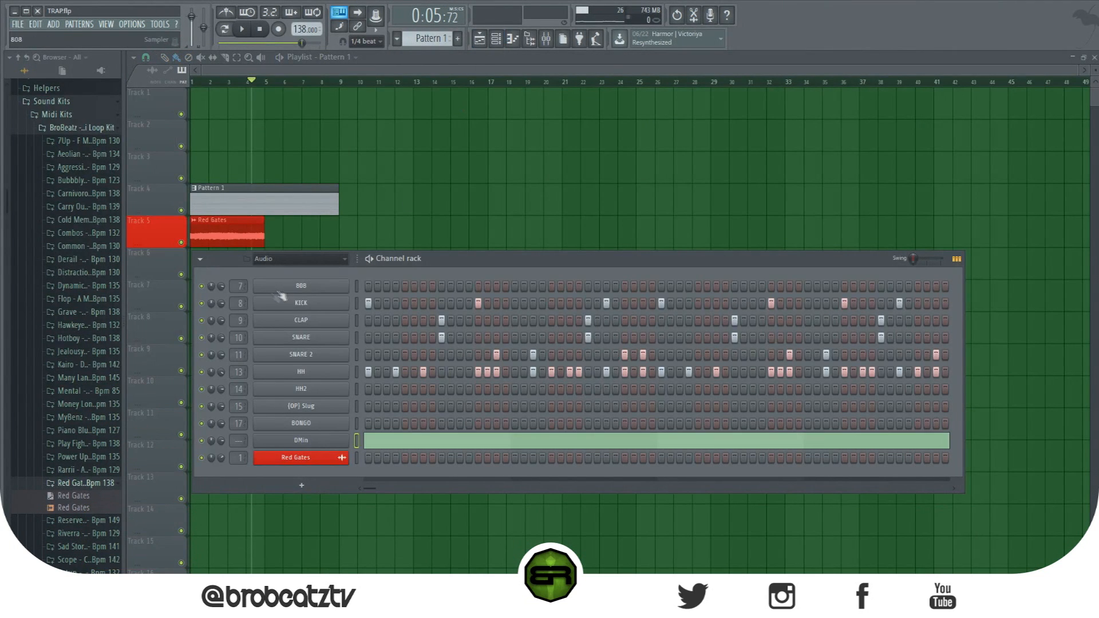
drag(333, 209, 266, 209)
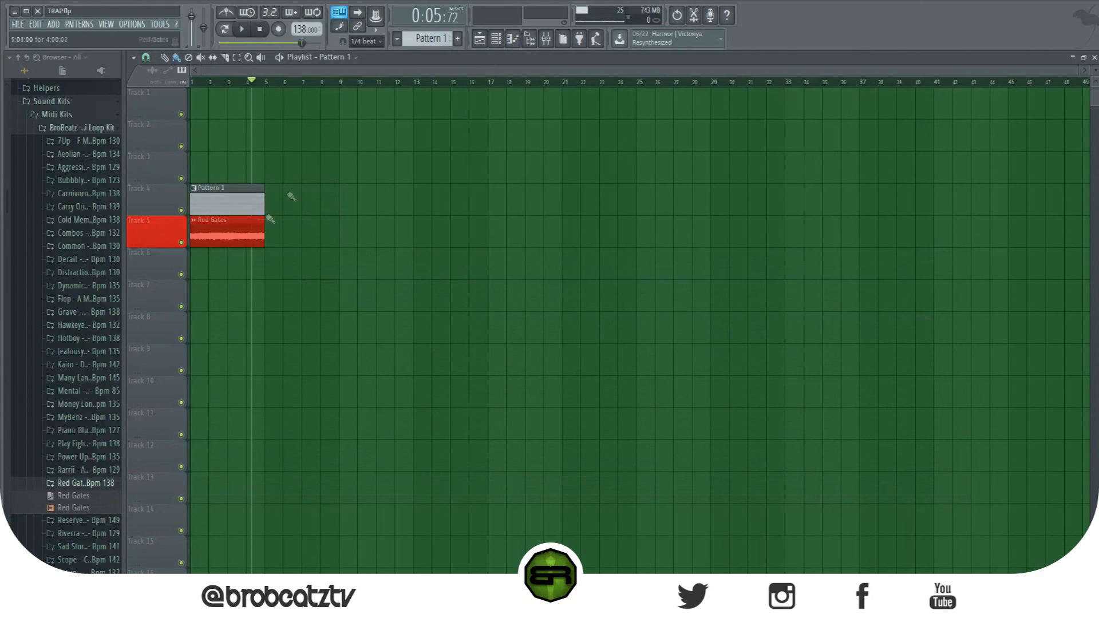
Step: Open the 808 channel's piano roll and audition the C7 and F7 keys against the playing loop
click(496, 38)
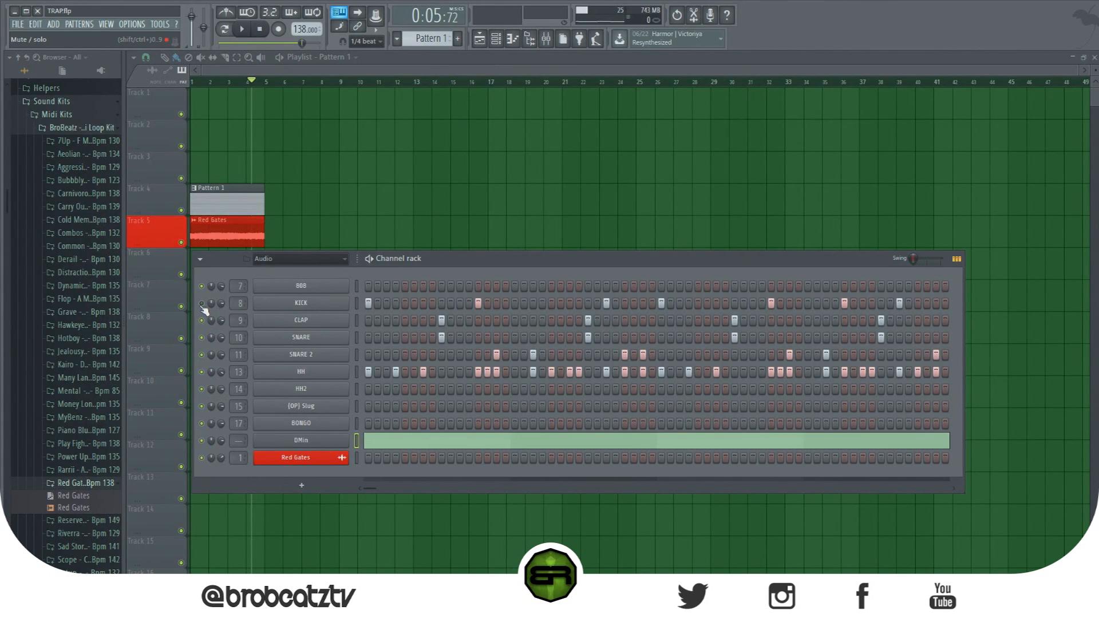
right_click(329, 293)
click(346, 306)
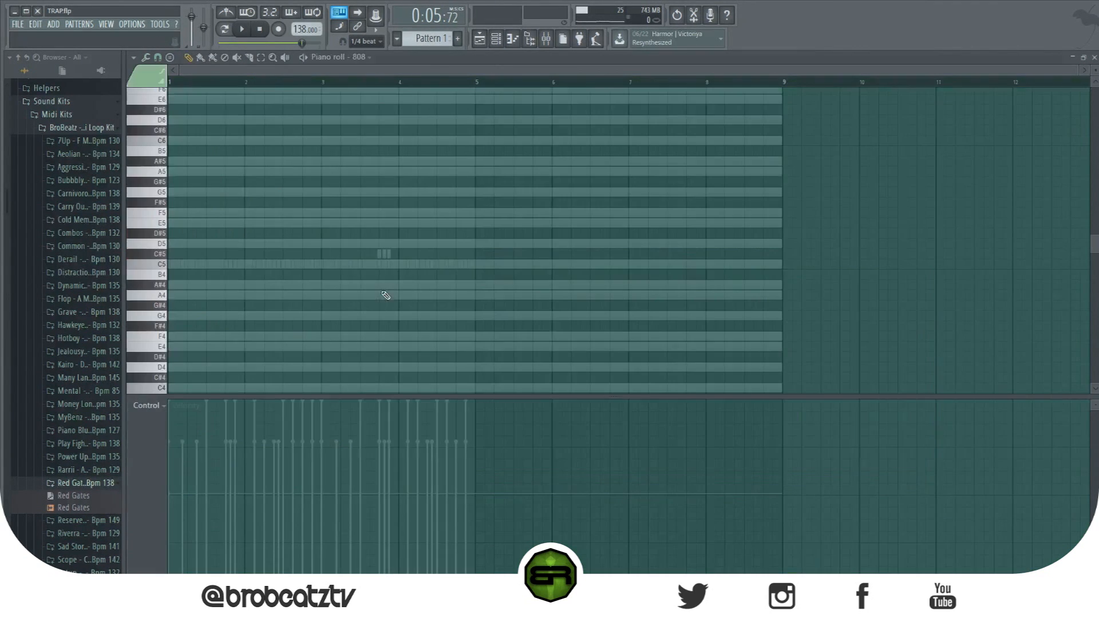
scroll(166, 240, up, 6)
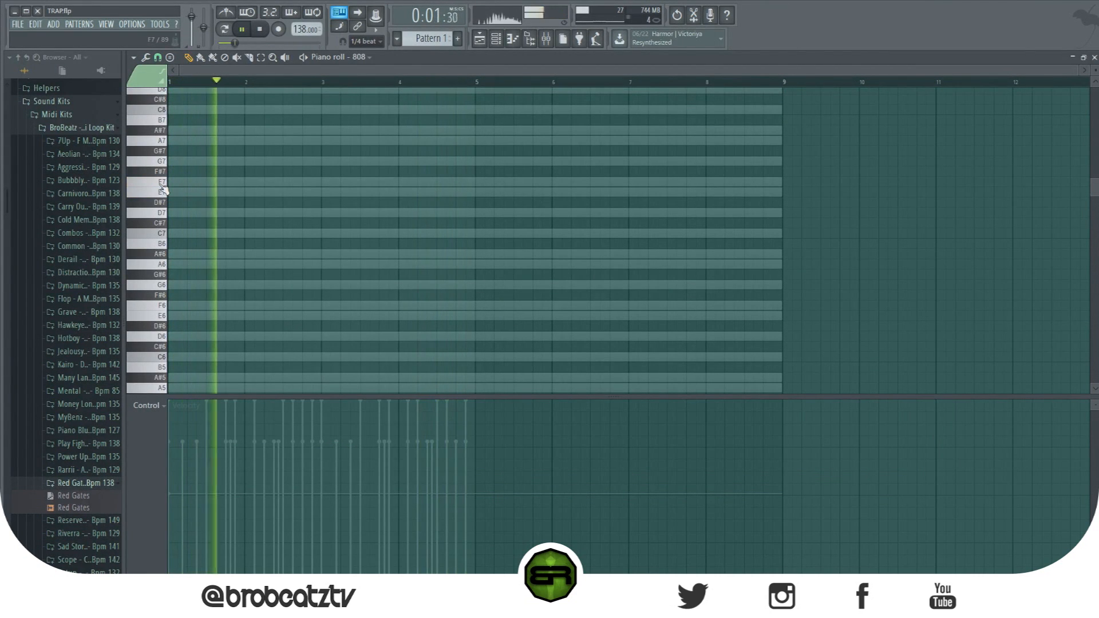
click(161, 234)
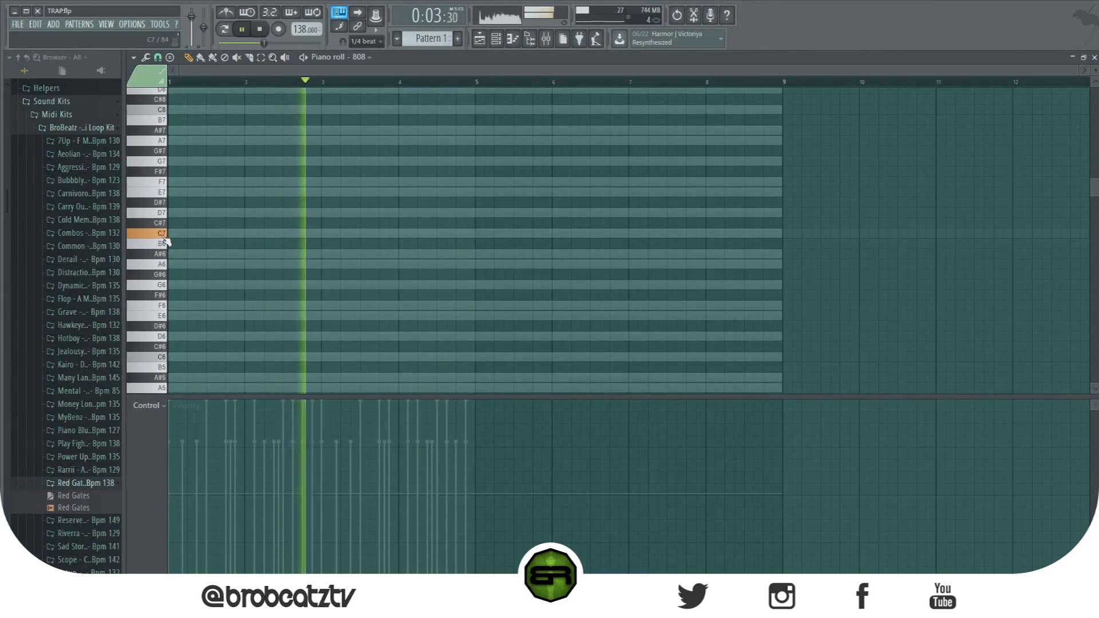
click(159, 183)
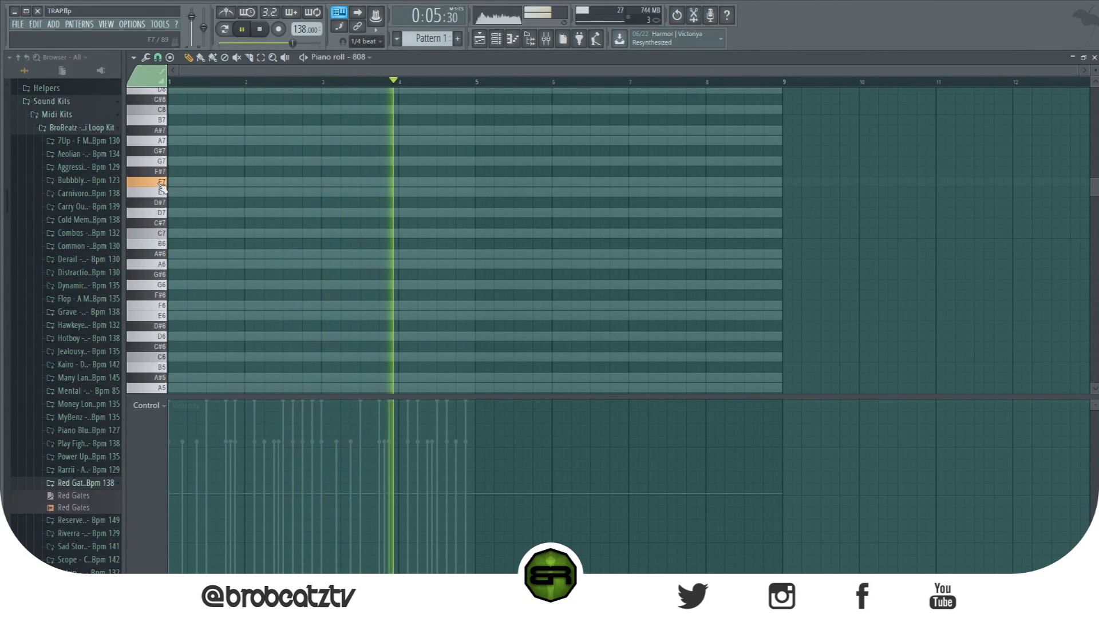
key(space)
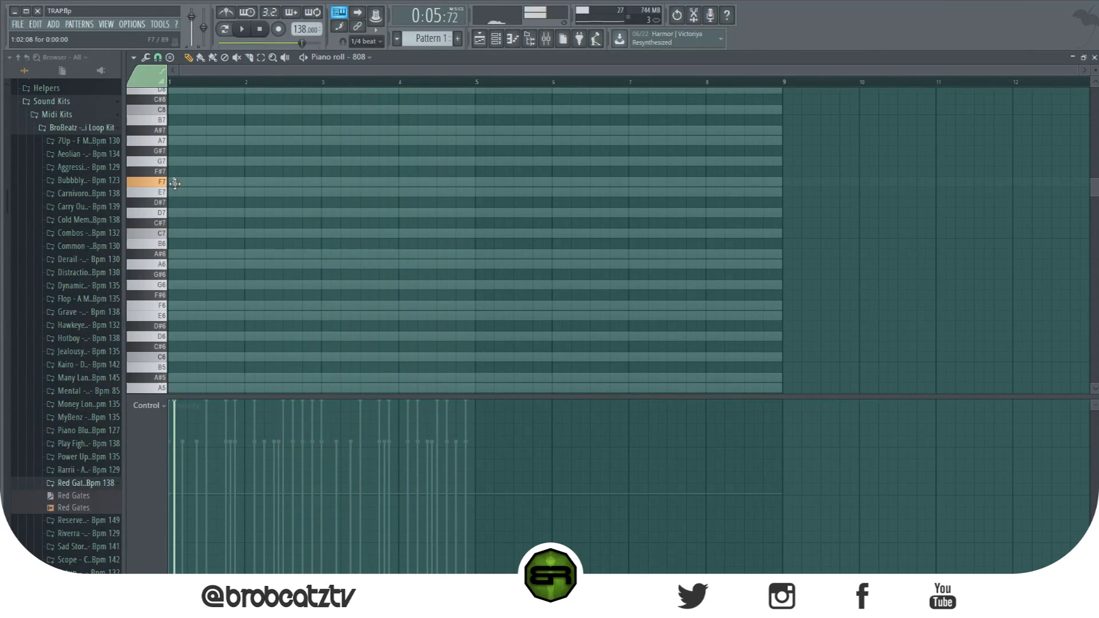
Step: Draw a 12-step F7 note at the start of bar 1 in the 808 piano roll and play it back
right_click(175, 182)
click(170, 184)
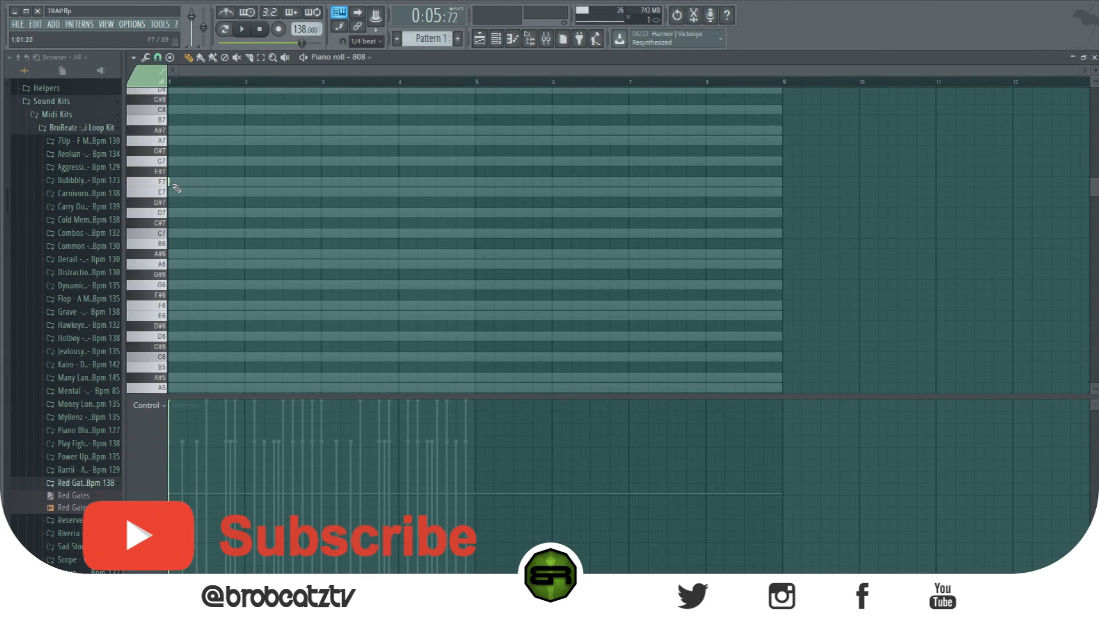
drag(170, 183, 227, 183)
key(space)
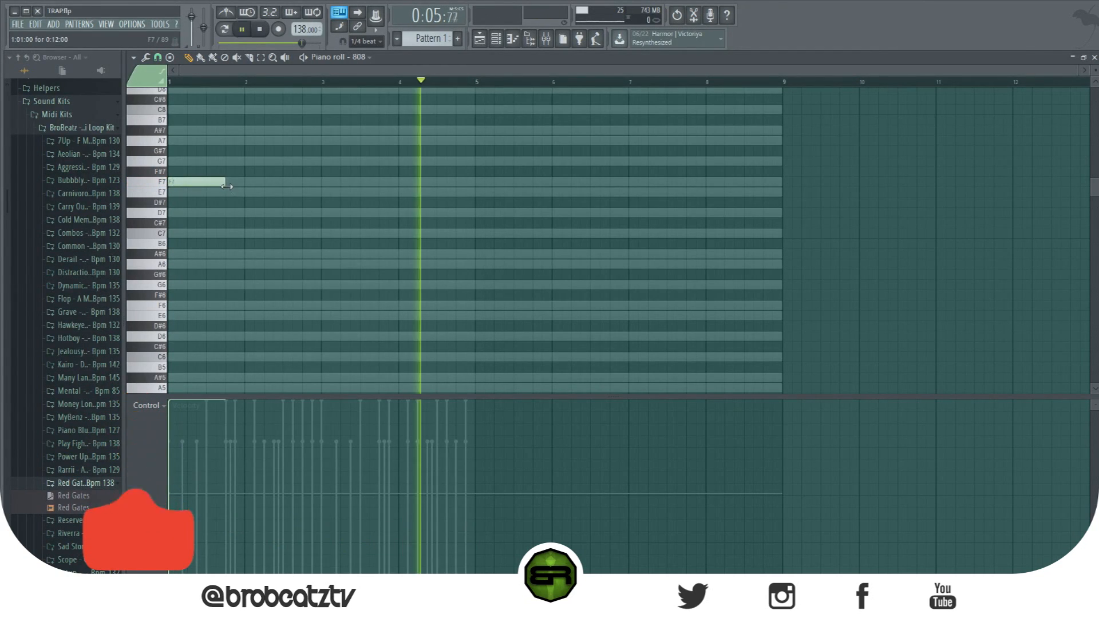
key(space)
key(space)
click(166, 165)
key(space)
key(space)
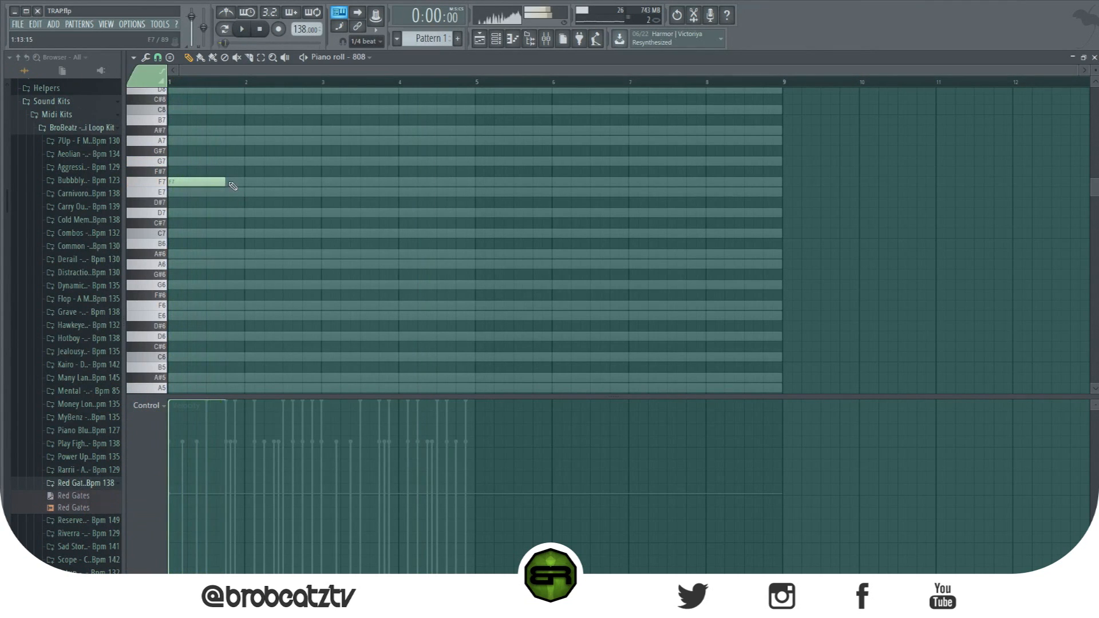
Step: Add three more F7 notes after the first 808 note, each eight steps long
click(227, 181)
drag(246, 183, 243, 183)
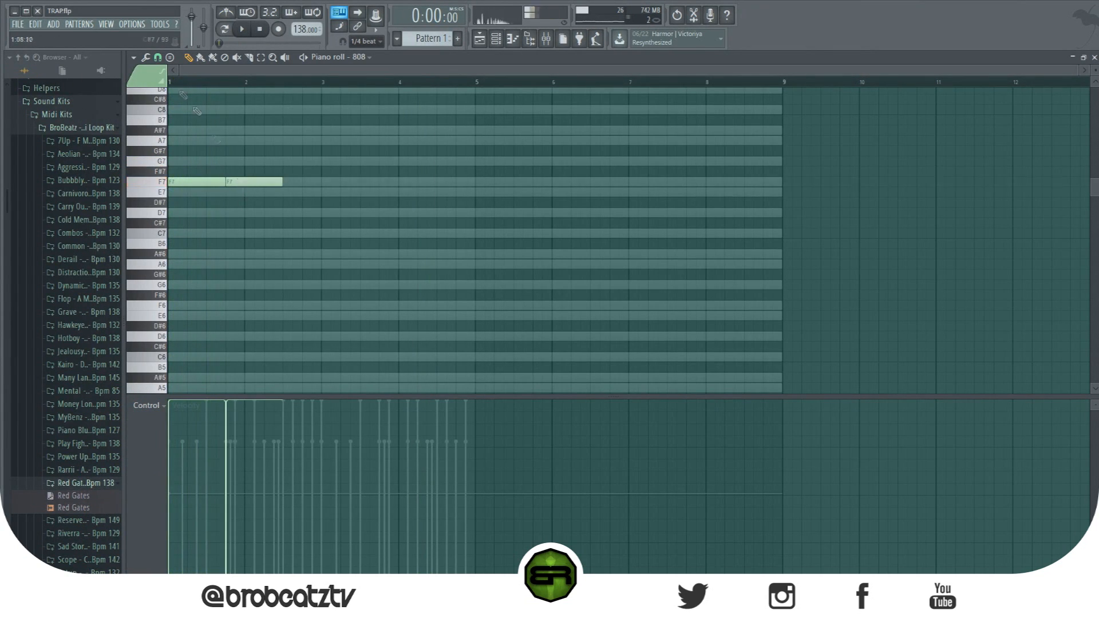
click(160, 58)
click(174, 187)
drag(281, 183, 267, 182)
click(315, 182)
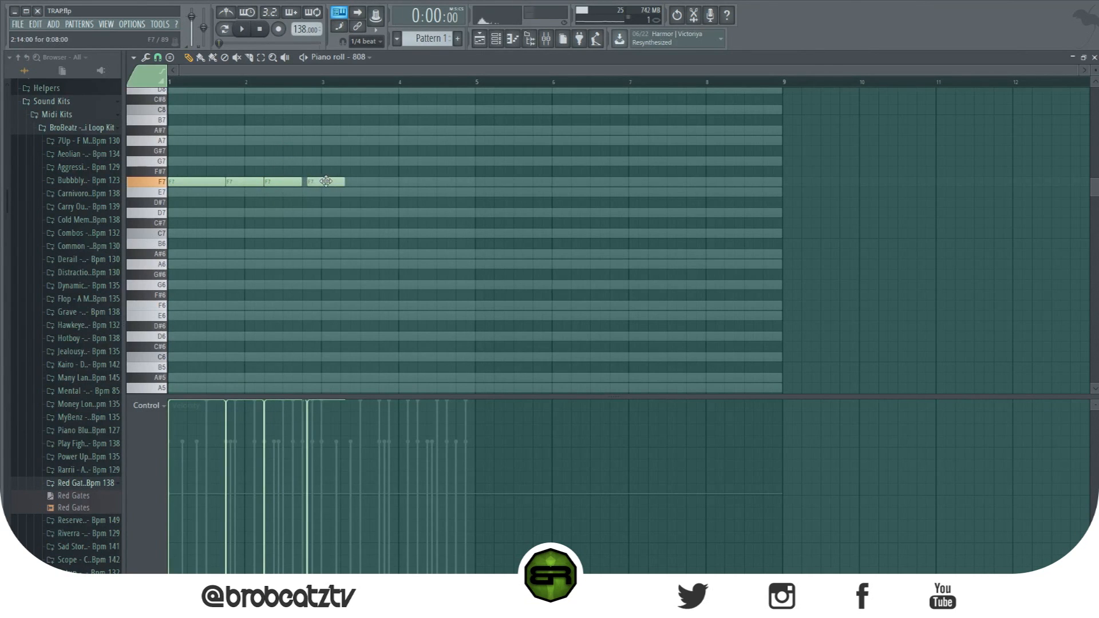
Step: Rearrange the F7 notes into a three-note, two-bar 808 phrase and duplicate it across bars 3 and 4
key(space)
mouse_move(289, 195)
mouse_down()
mouse_move(319, 193)
mouse_move(321, 183)
mouse_move(286, 183)
mouse_up()
key(space)
key(ctrl+a)
drag(185, 182, 338, 181)
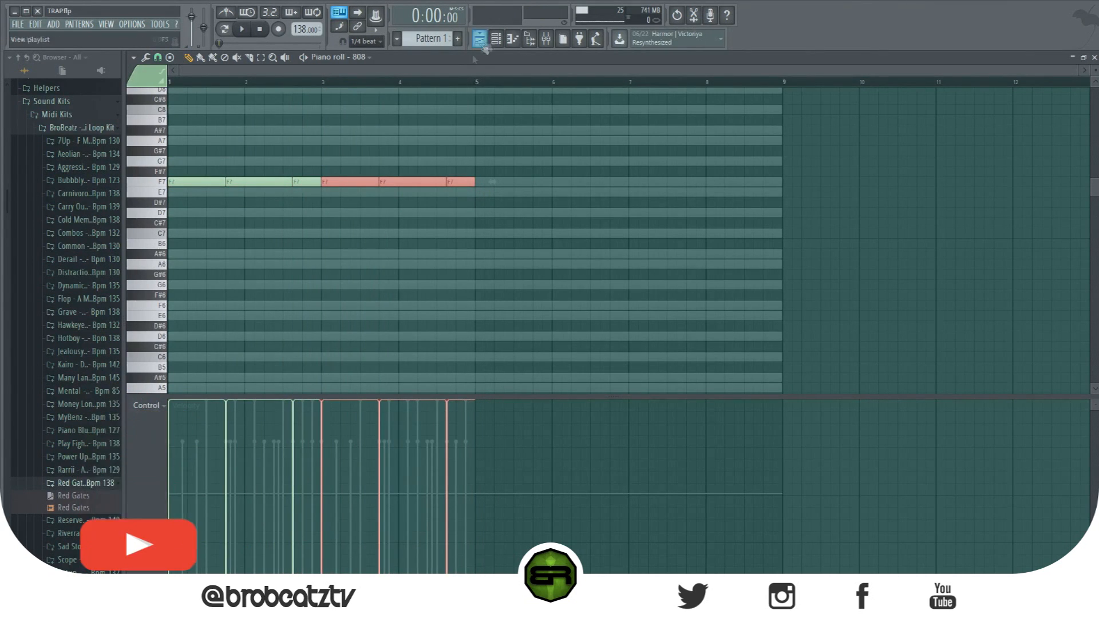
Step: Copy the KICK channel's notes and paste them into the 808 channel in place of its drawn notes
key(F6)
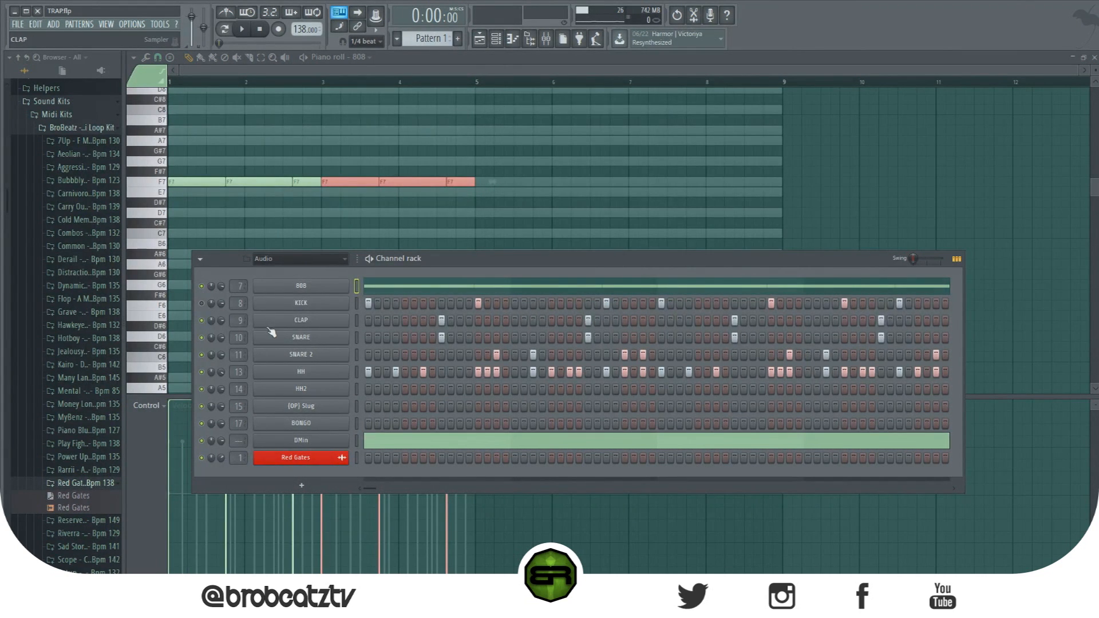
right_click(337, 306)
click(495, 318)
right_click(325, 288)
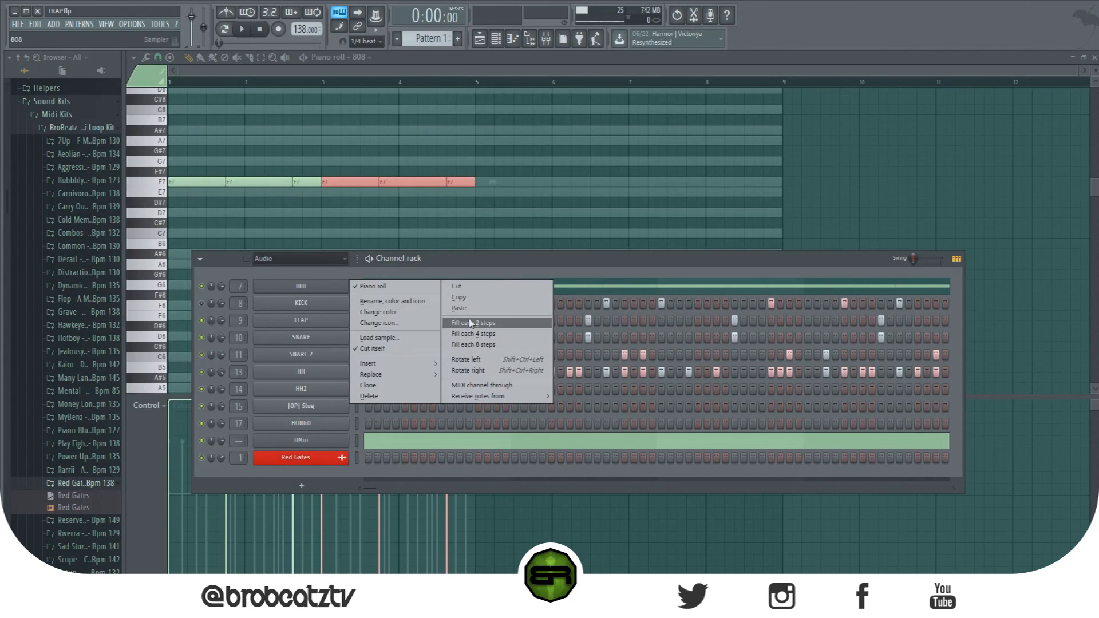
click(469, 308)
Step: Raise the pasted 808 notes to C6 and apply legato, extending the last note to the end of bar 4
key(F6)
scroll(380, 227, down, 7)
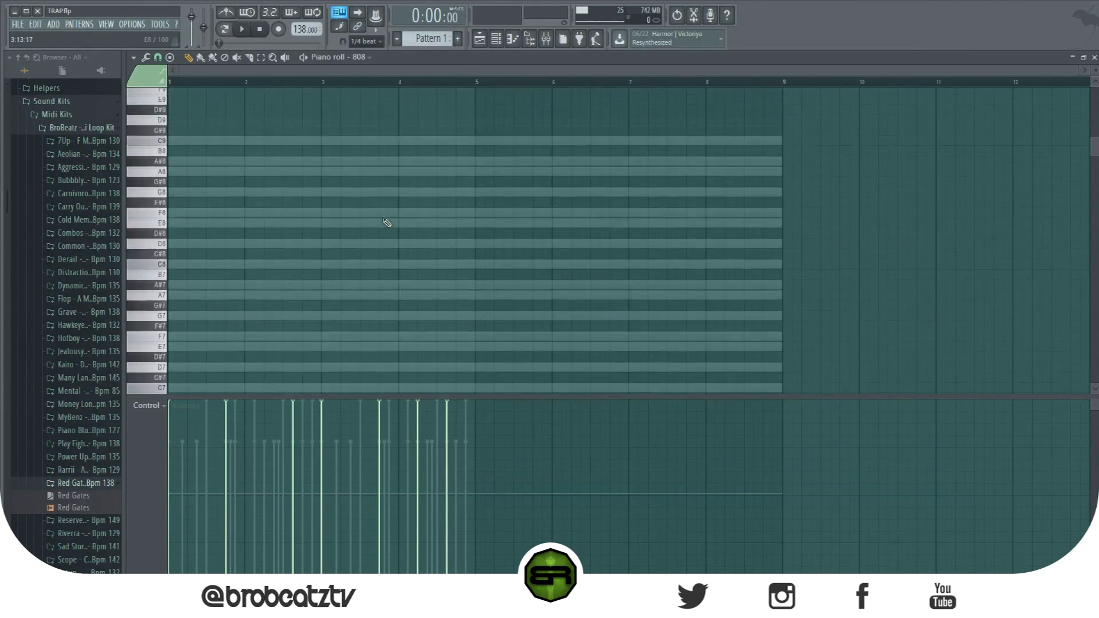
key(ctrl+a)
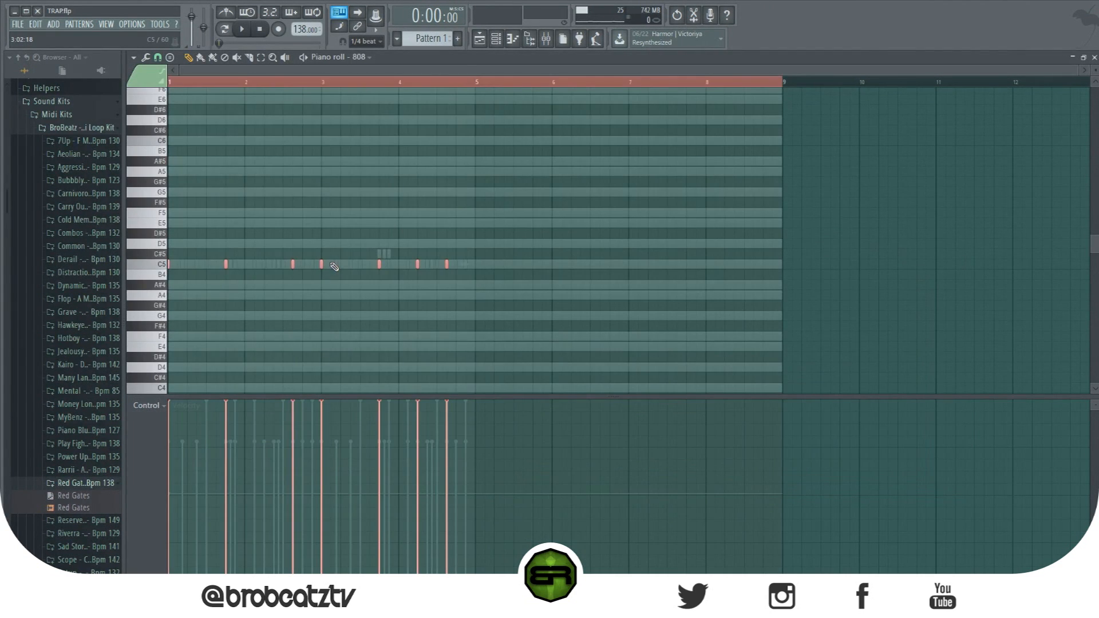
key(ctrl+l)
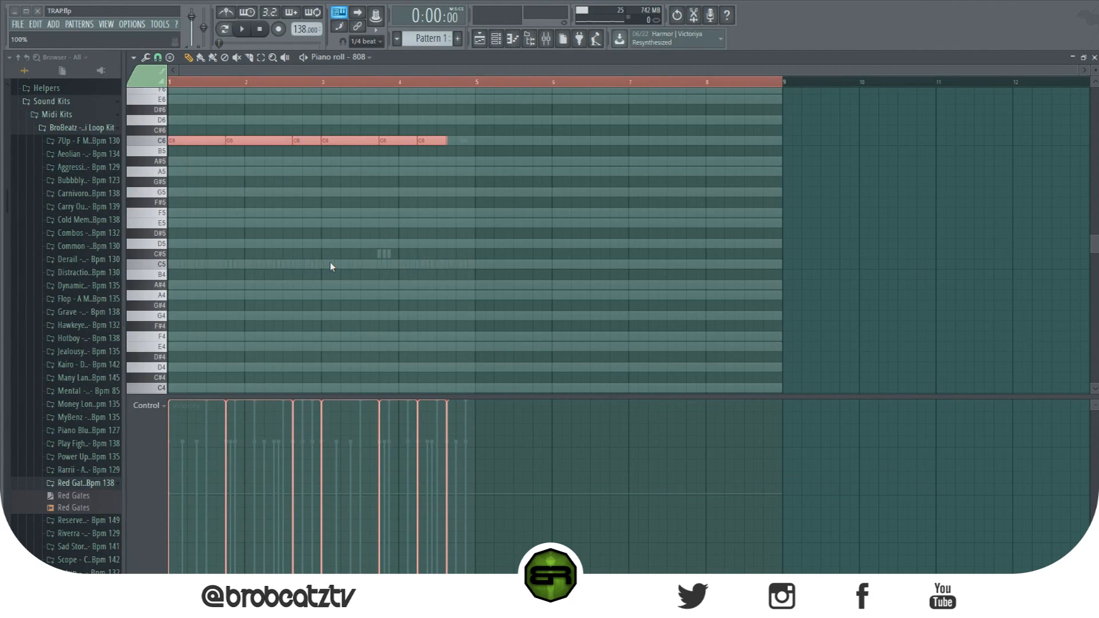
key(ctrl+z)
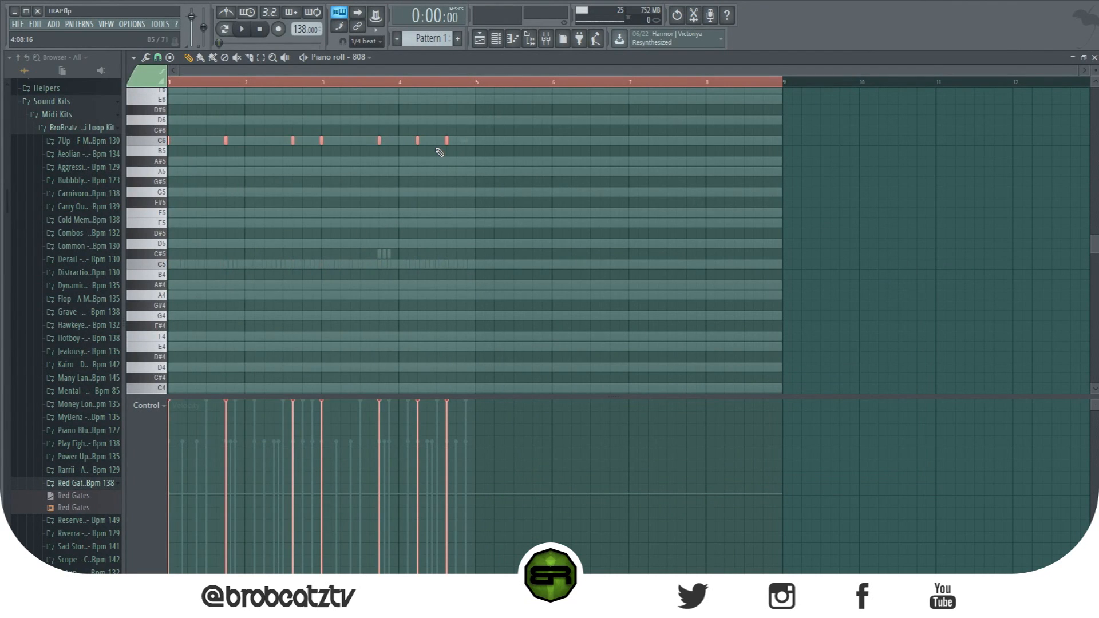
key(ctrl+l)
key(Return)
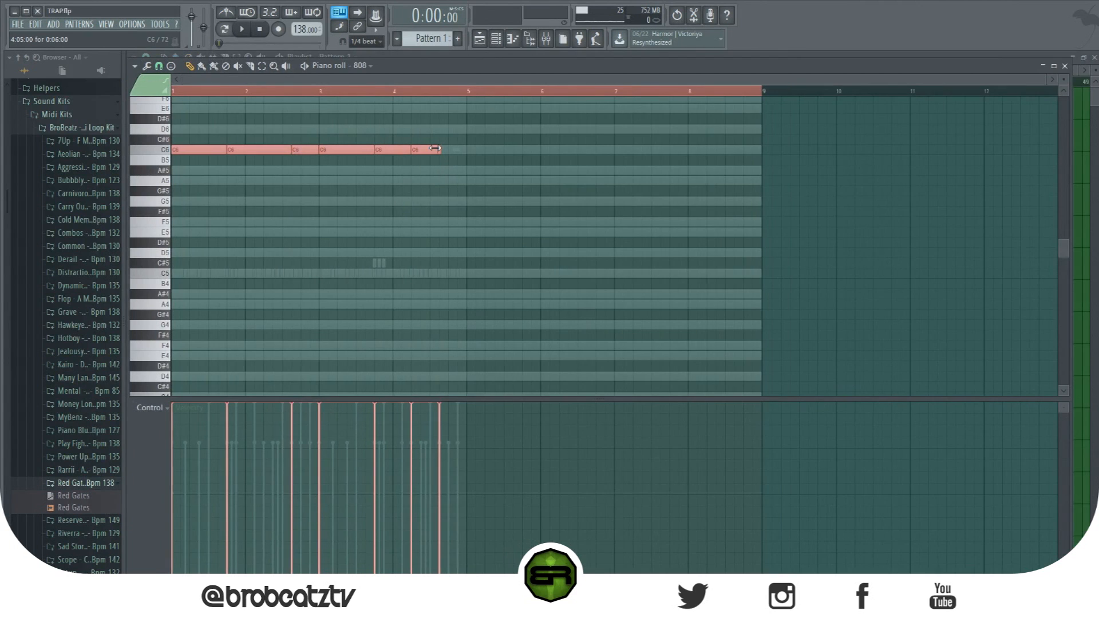
key(ctrl+d)
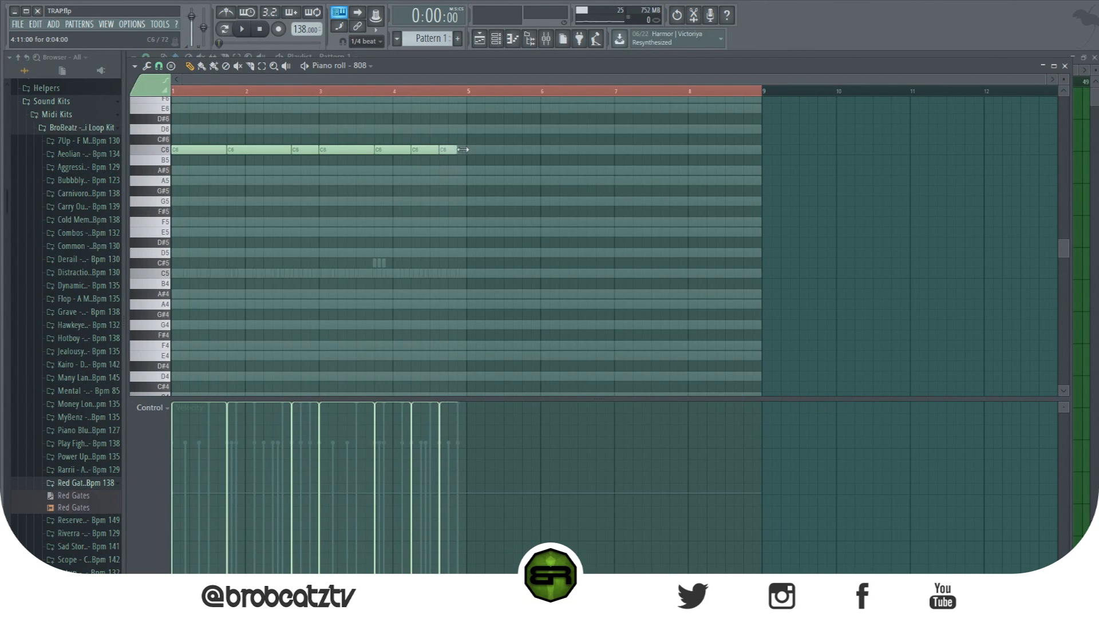
Step: Transpose all 808 notes up to F7 and play them with the loop
key(ctrl+a)
scroll(205, 232, up, 2)
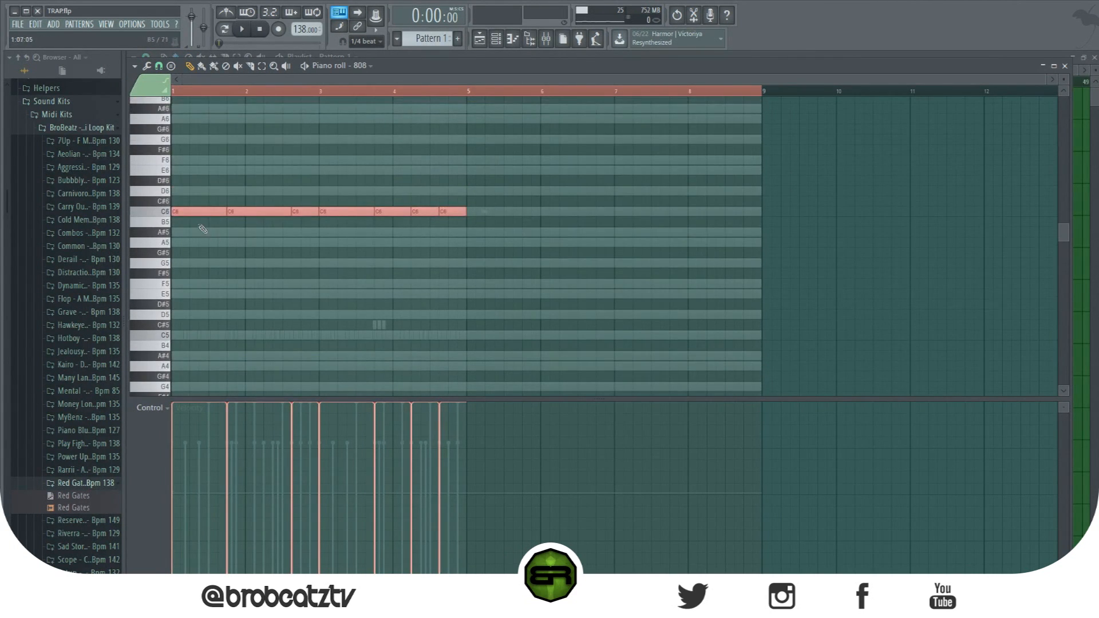
drag(194, 214, 188, 161)
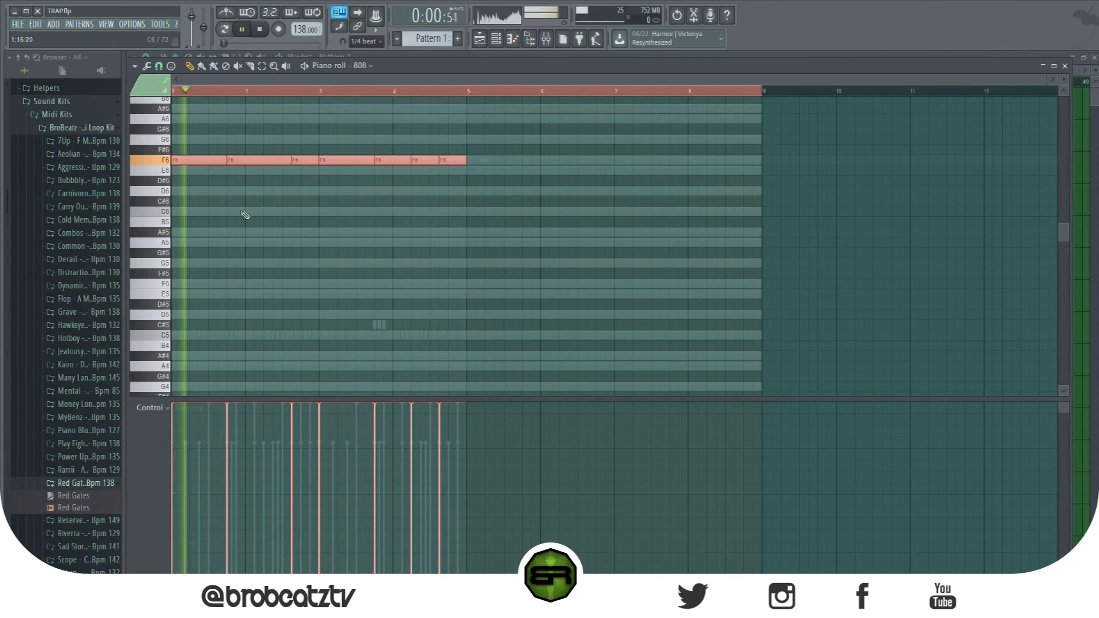
scroll(202, 206, up, 2)
drag(189, 226, 124, 166)
key(space)
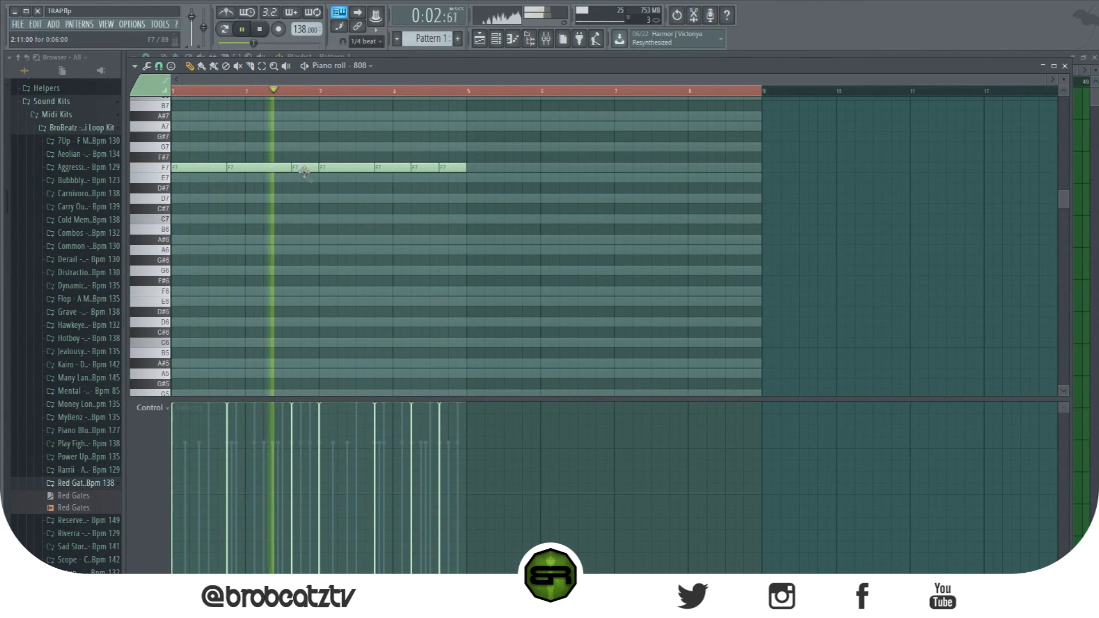
Step: Lower the third, sixth and last 808 notes to C7, checking the line against the loop
key(space)
drag(302, 169, 308, 231)
key(space)
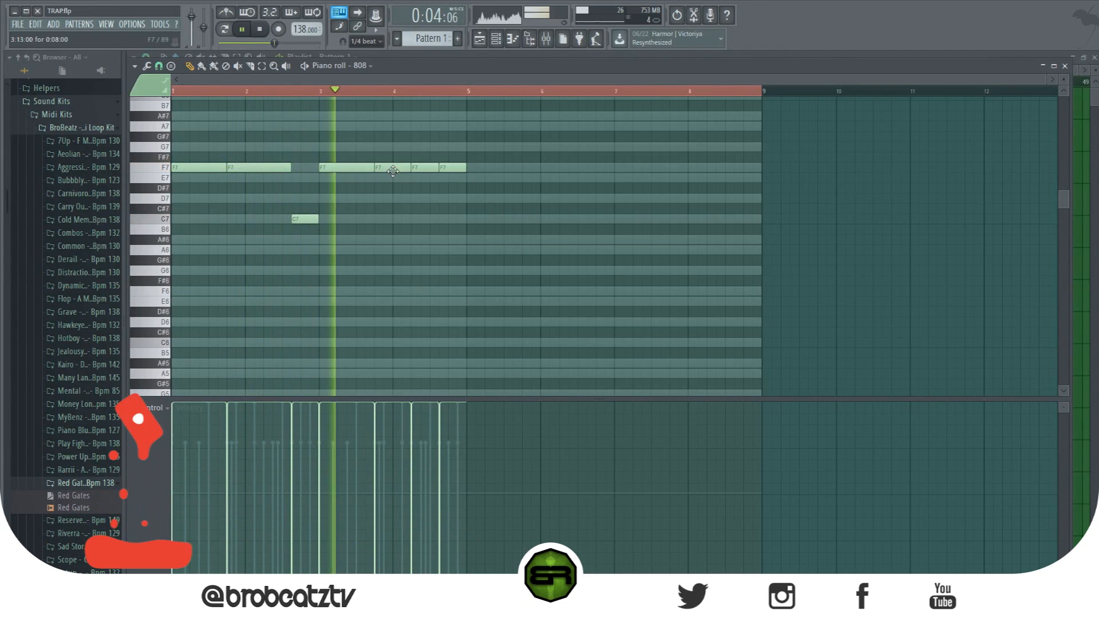
drag(424, 168, 448, 254)
key(space)
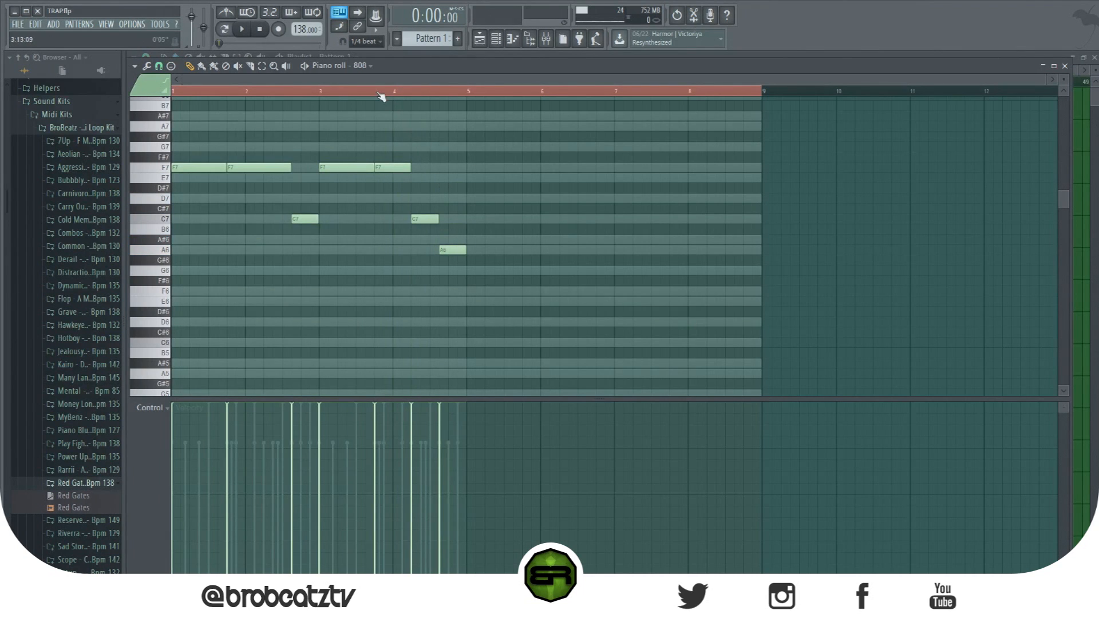
drag(455, 254, 457, 216)
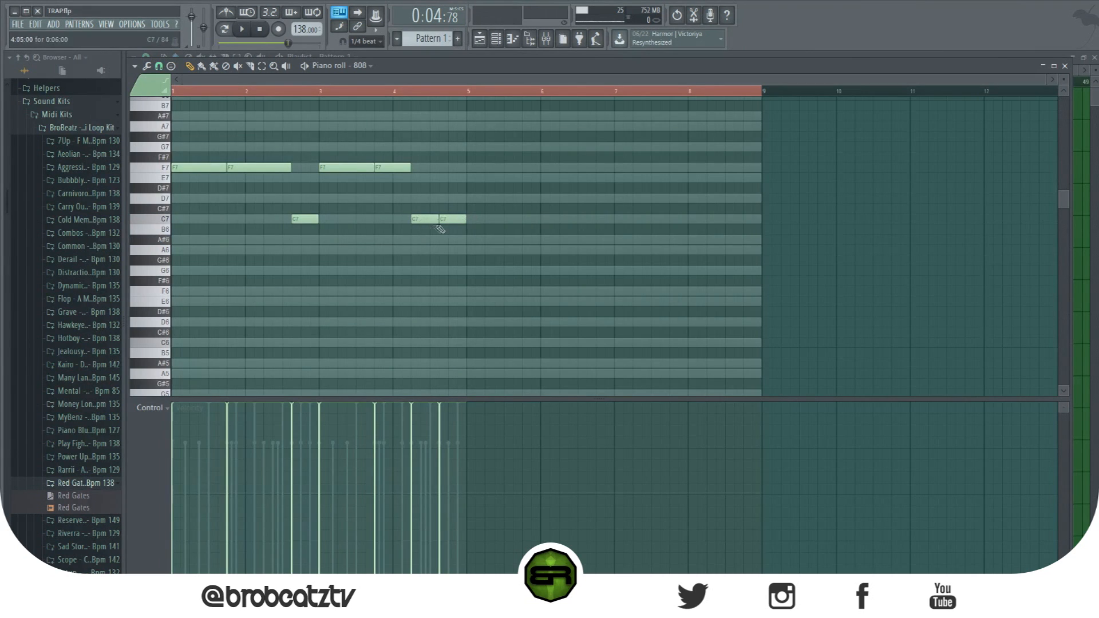
drag(418, 217, 419, 217)
Step: Transpose the whole 808 line down two octaves and play it with the drums from the channel rack
key(ctrl+a)
key(ctrl+Down)
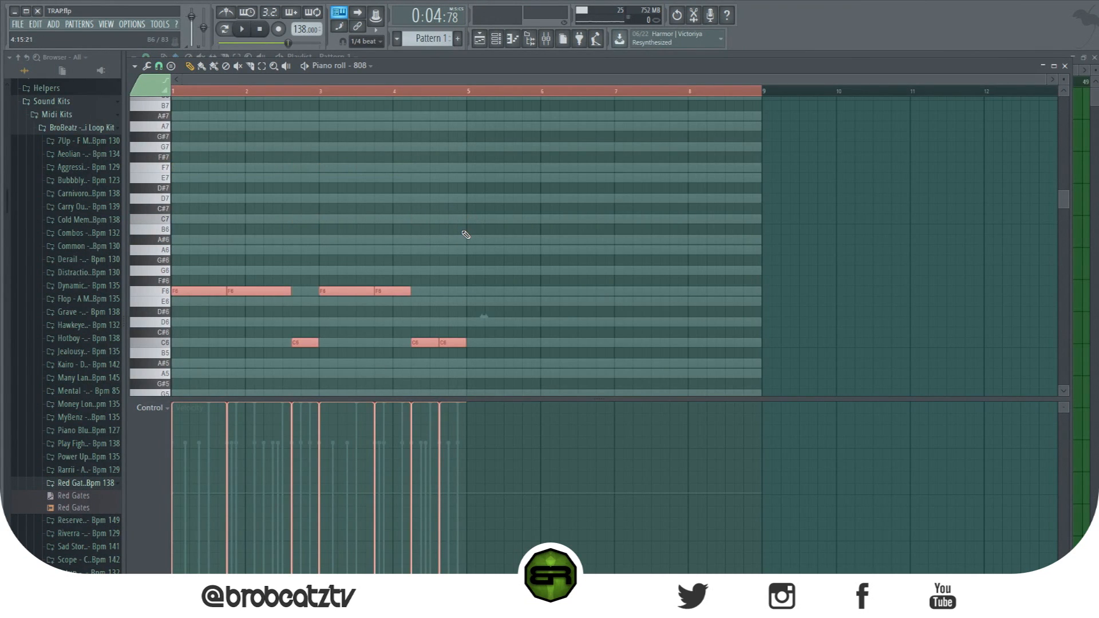
key(ctrl+Down)
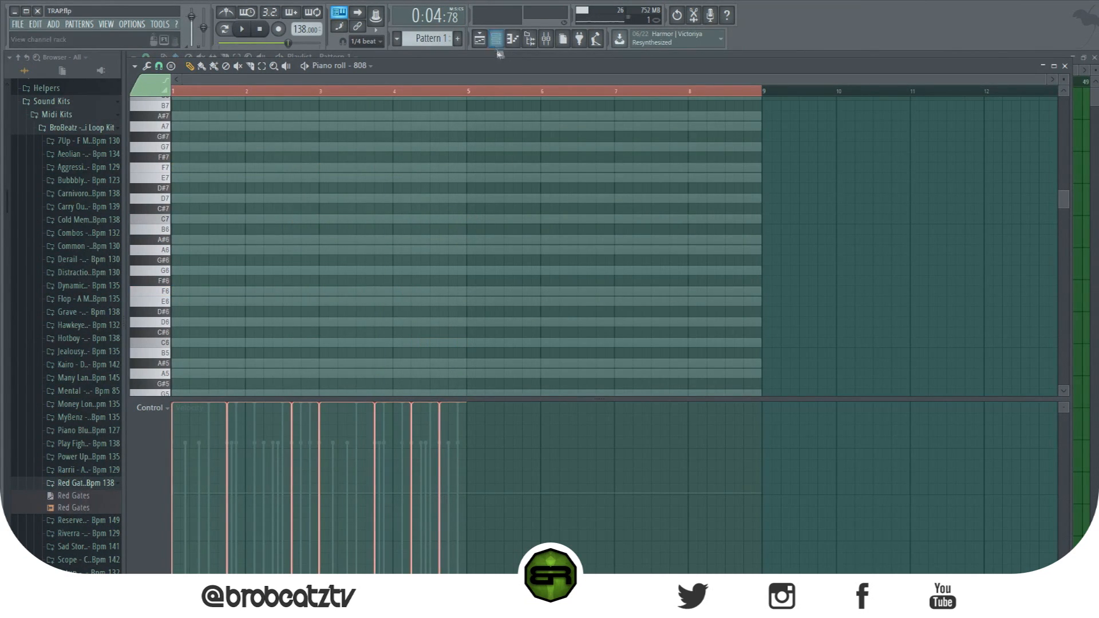
click(497, 38)
key(space)
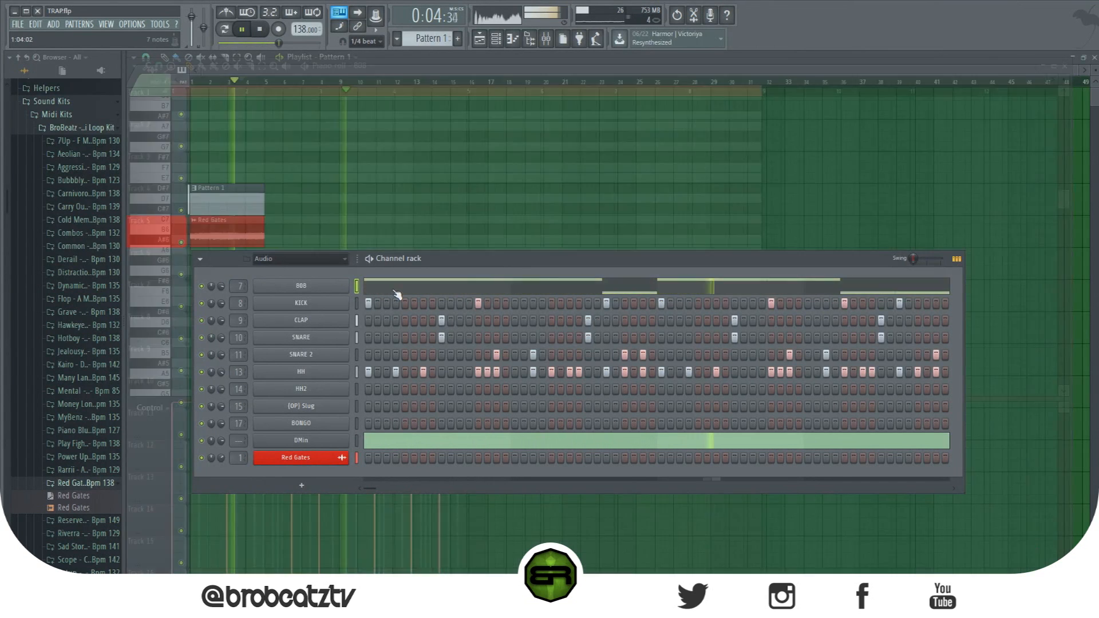
Step: Lower the first two 808 notes to D5 in the piano roll, checking the pitch by playback
key(F6)
scroll(324, 295, down, 6)
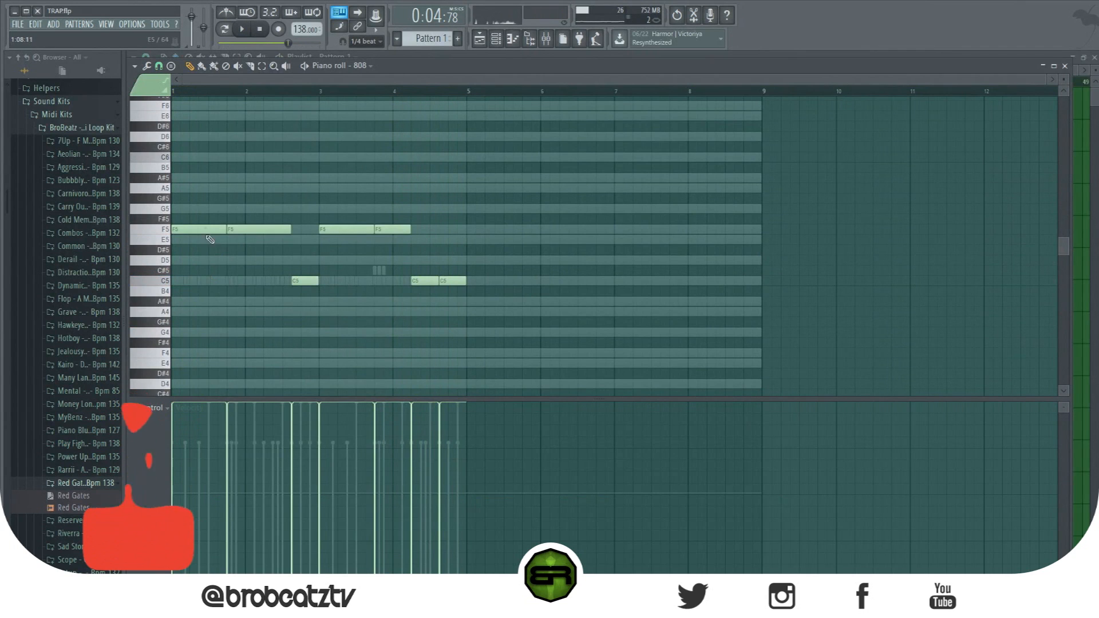
drag(203, 229, 203, 239)
key(space)
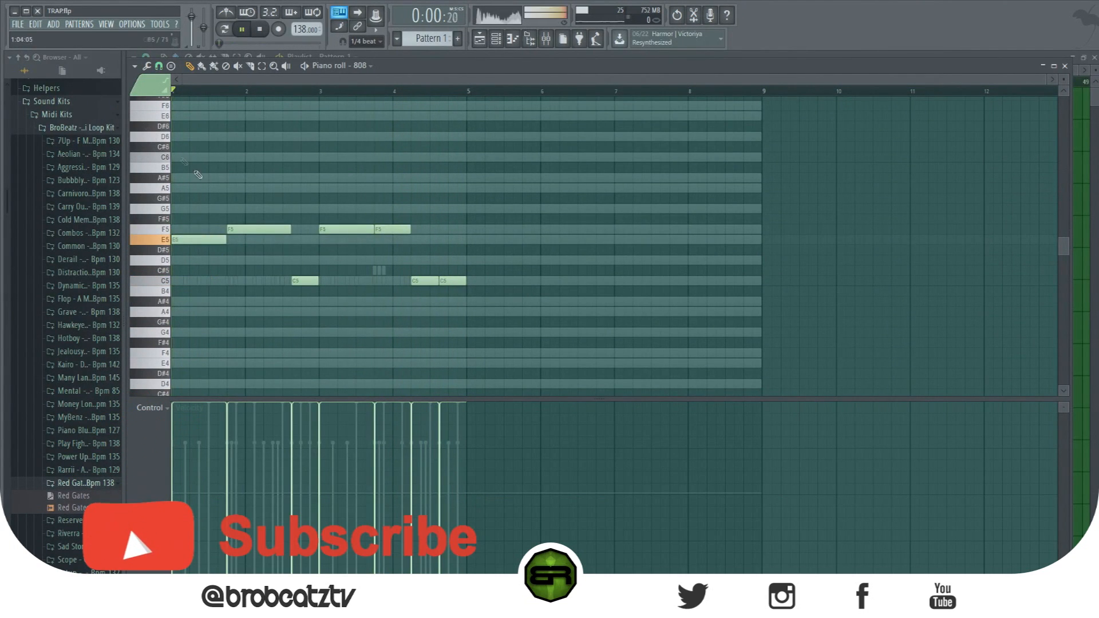
drag(204, 240, 204, 264)
key(space)
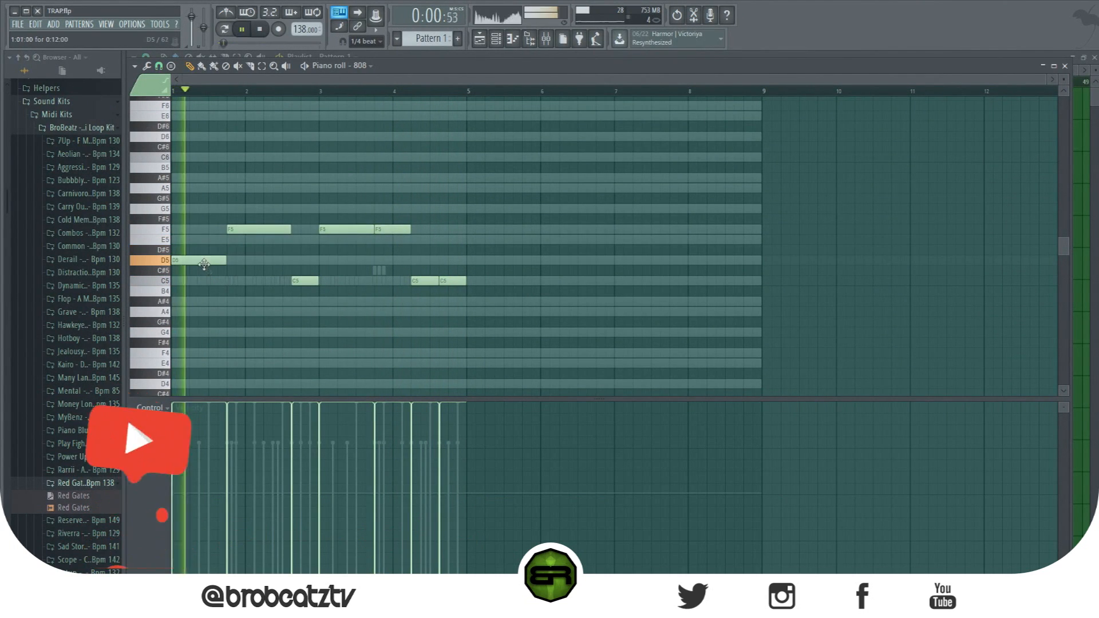
drag(261, 228, 257, 263)
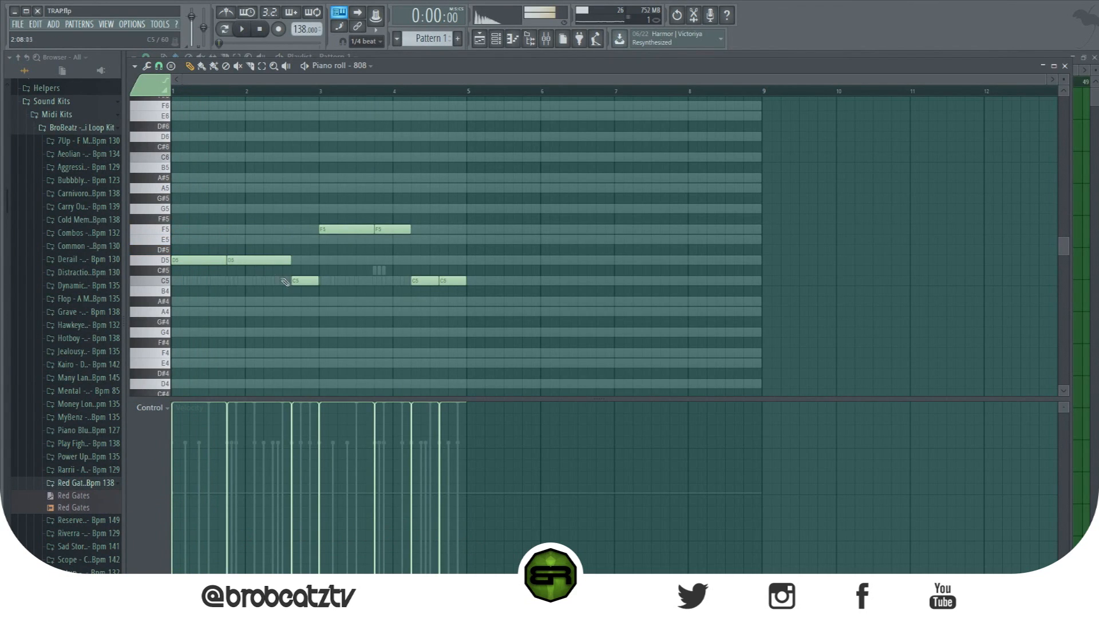
Step: Raise the third 808 note to C6 and lower the fourth and fifth notes to D5, checking by playback
click(302, 281)
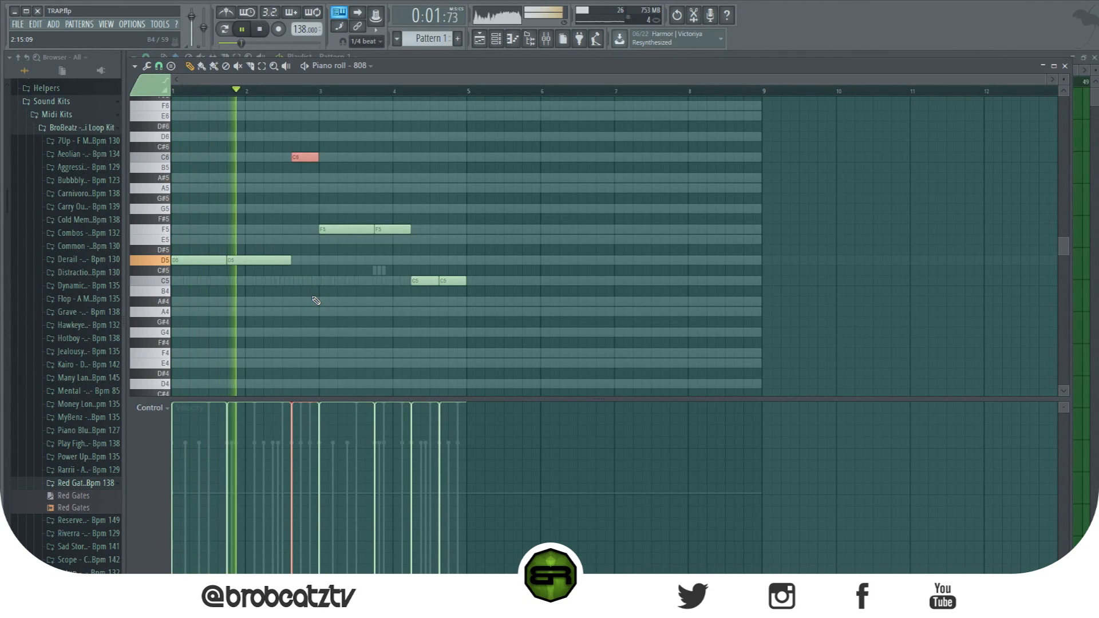
key(space)
drag(356, 234, 393, 267)
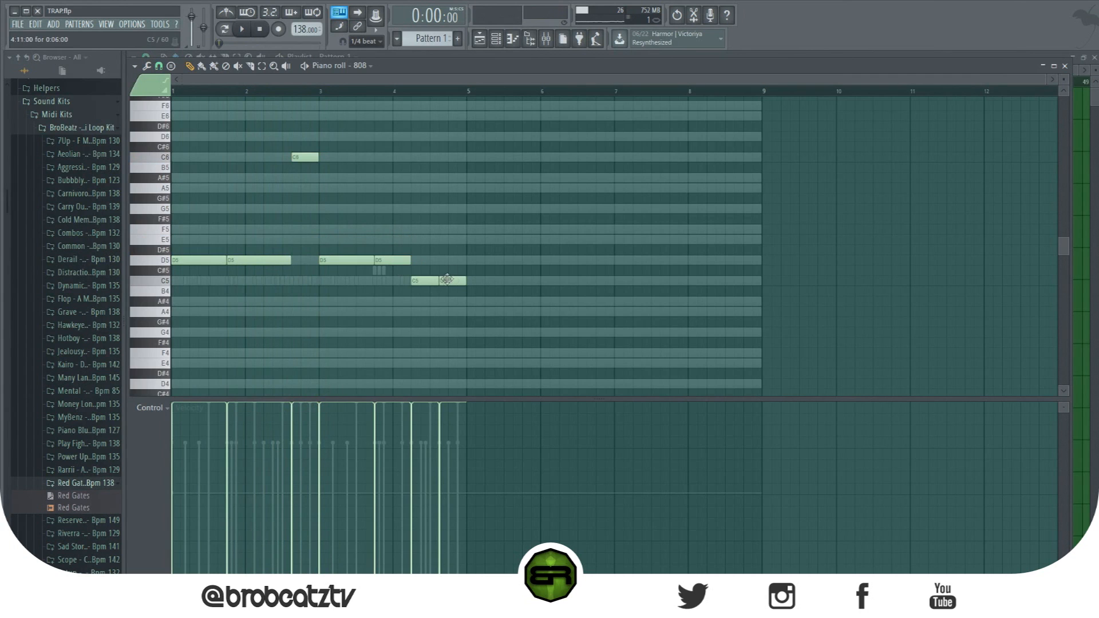
key(space)
Step: Try the last 808 note at other pitches, remove it and redraw it at C5 while auditioning the line from bar 3
drag(451, 273, 459, 291)
key(ctrl+Up)
ctrl+click(451, 167)
drag(452, 160, 452, 189)
key(space)
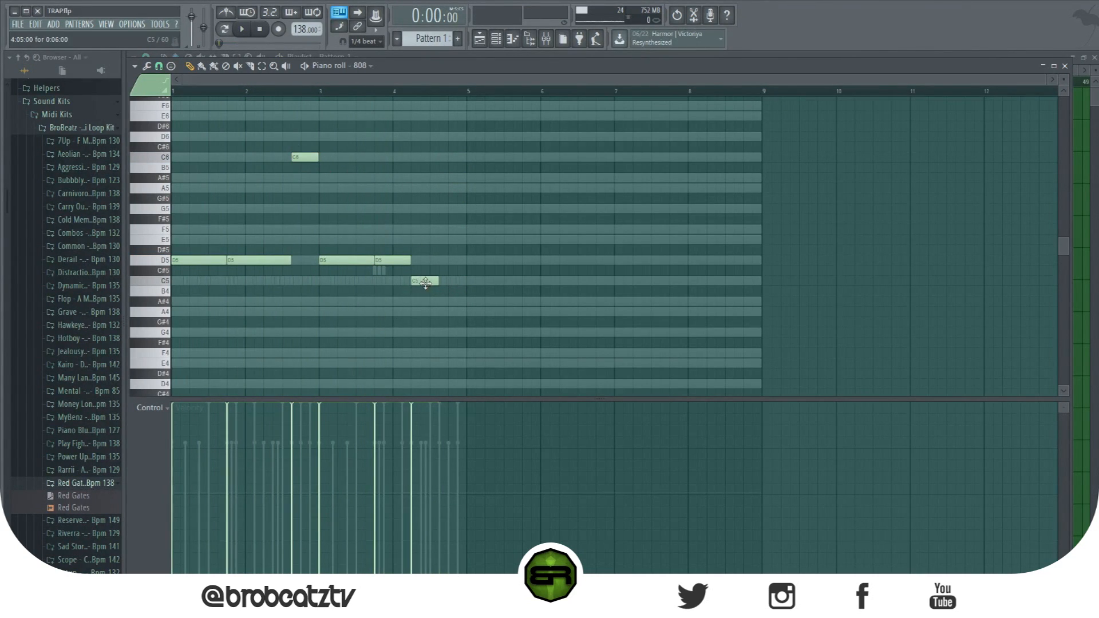
click(320, 92)
key(space)
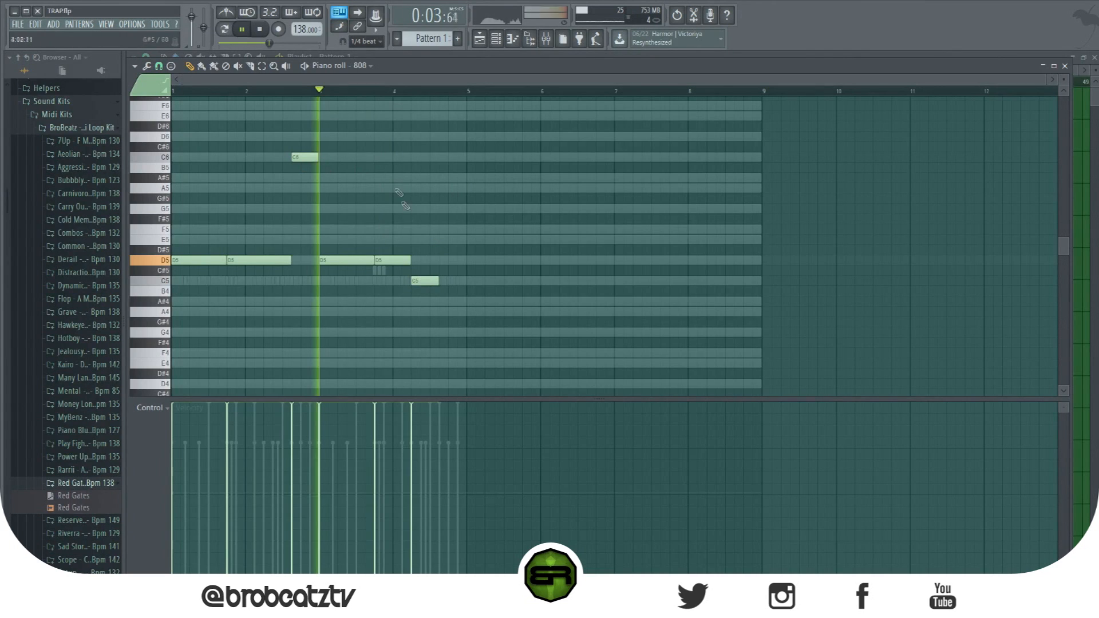
click(440, 281)
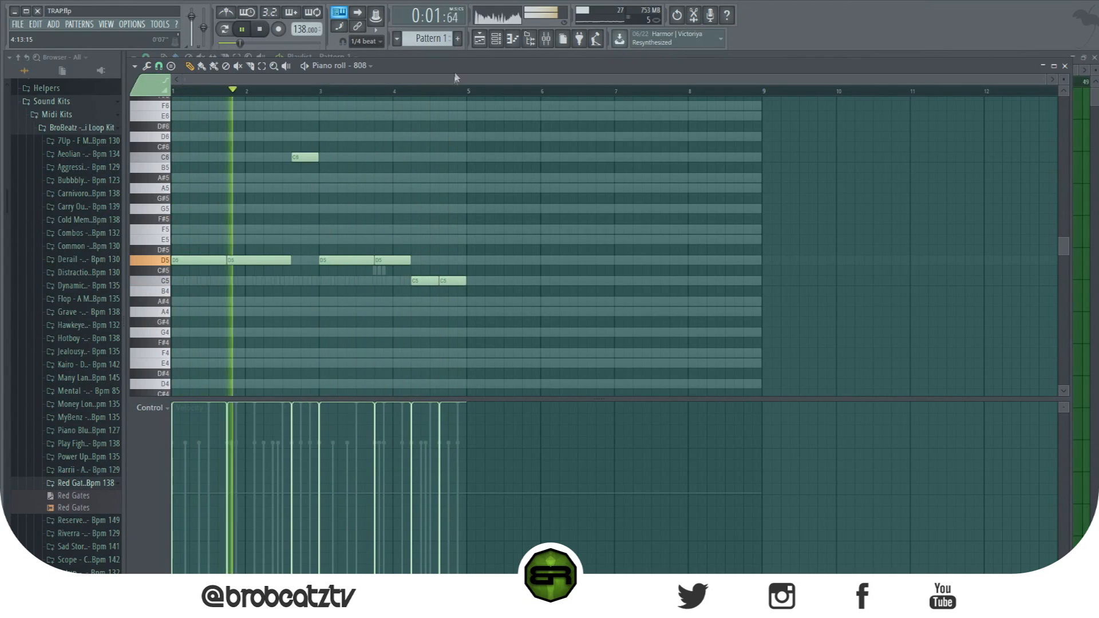
key(space)
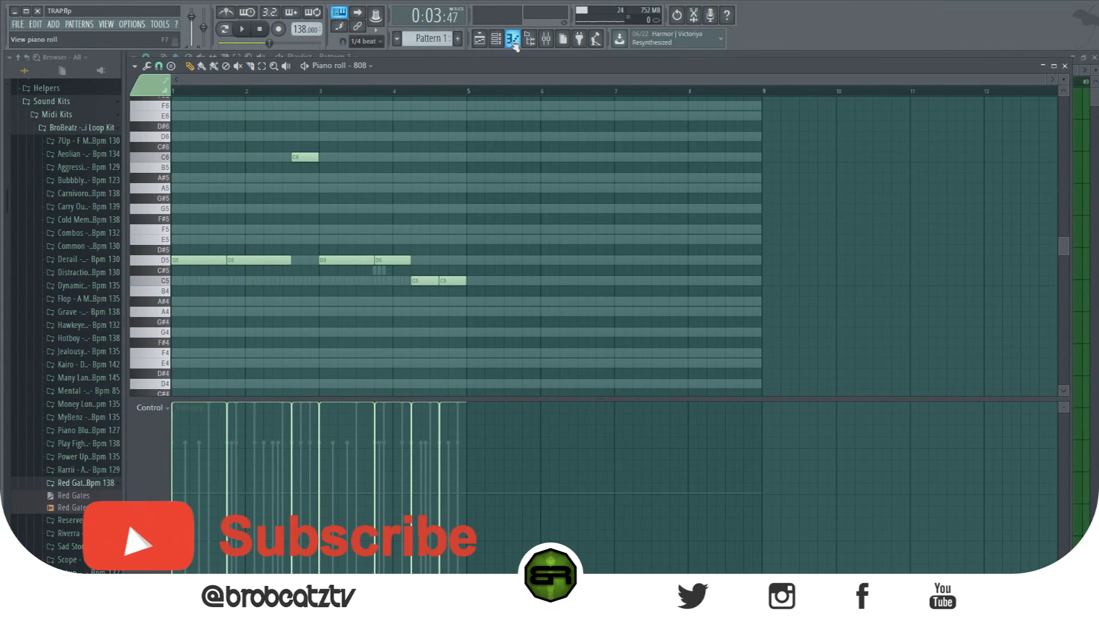
Step: Copy the SNARE 2 pattern to the BONGO channel, keeping only the hits on steps 15, 19, 47 and 51
click(503, 45)
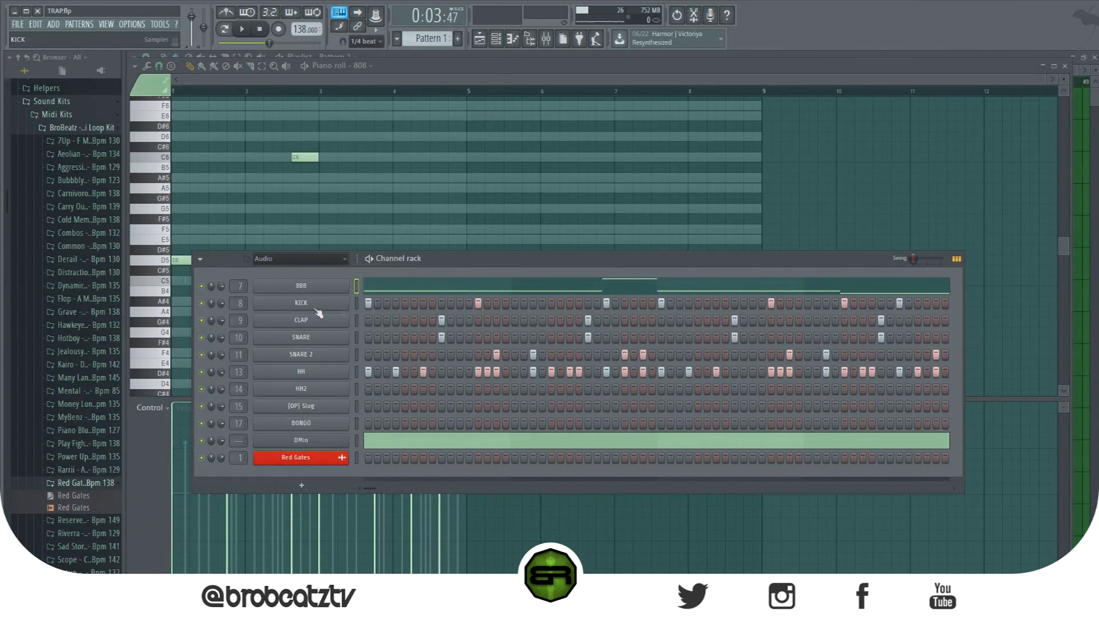
right_click(311, 358)
click(455, 366)
right_click(322, 424)
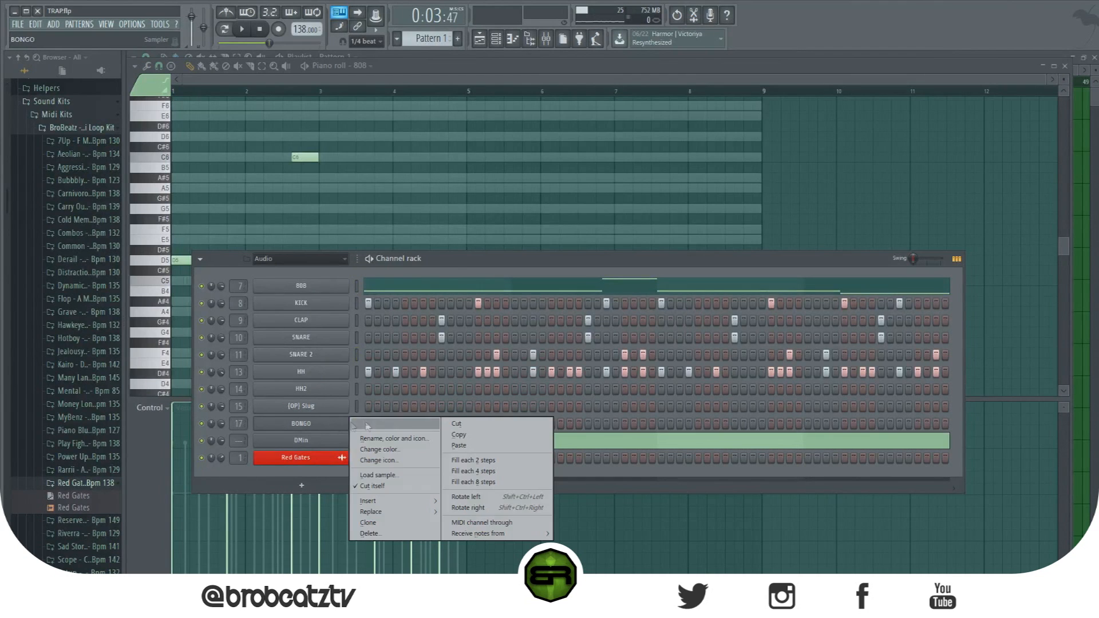
click(455, 446)
right_click(315, 427)
click(373, 424)
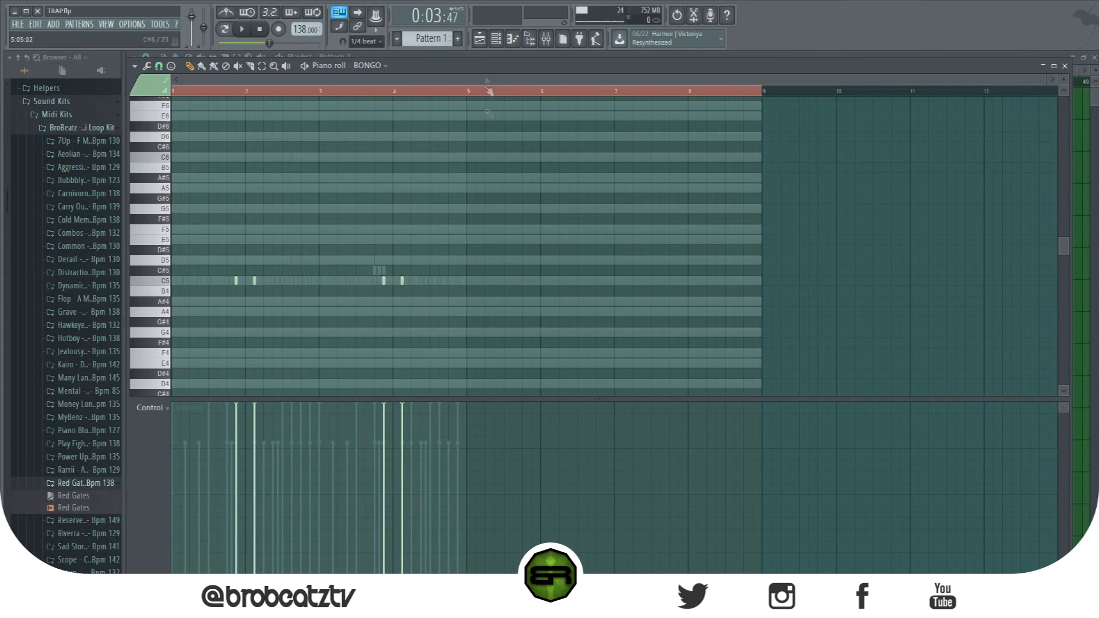
click(487, 40)
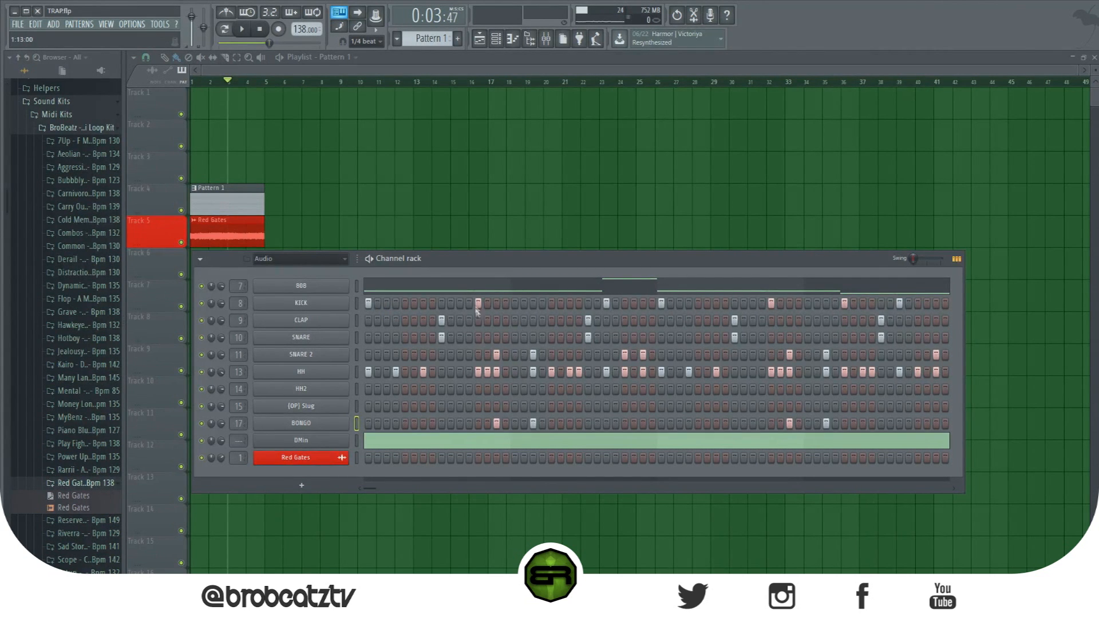
Step: Open the KICK channel's piano roll and add a C5 kick on step 7 of bar 1, checking its placement by playback
right_click(355, 303)
click(373, 307)
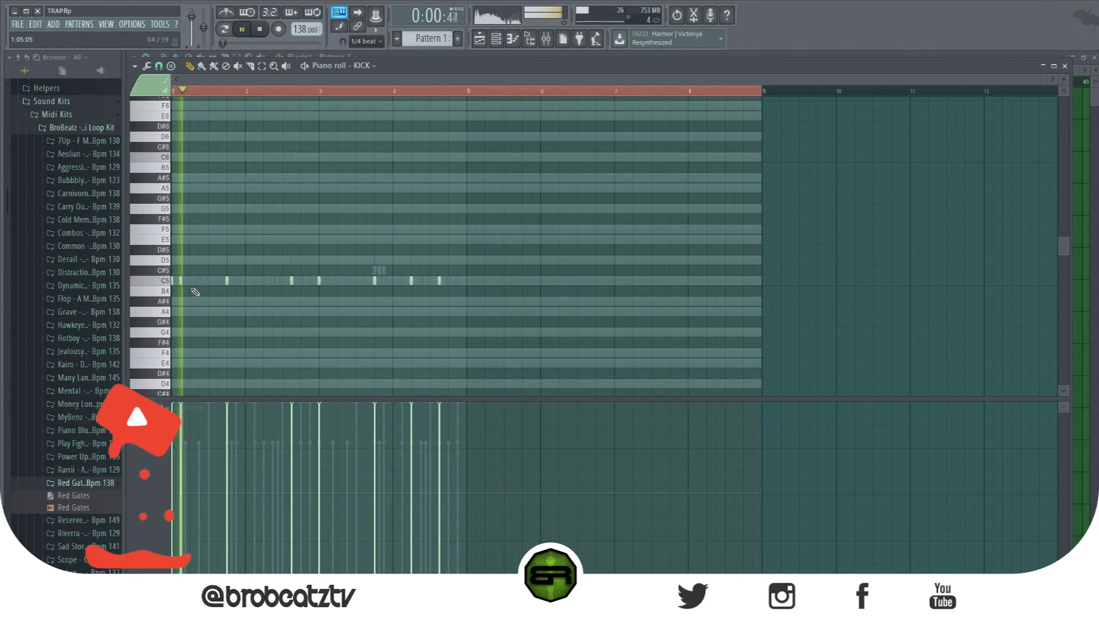
key(space)
key(space)
key(space)
click(199, 281)
key(space)
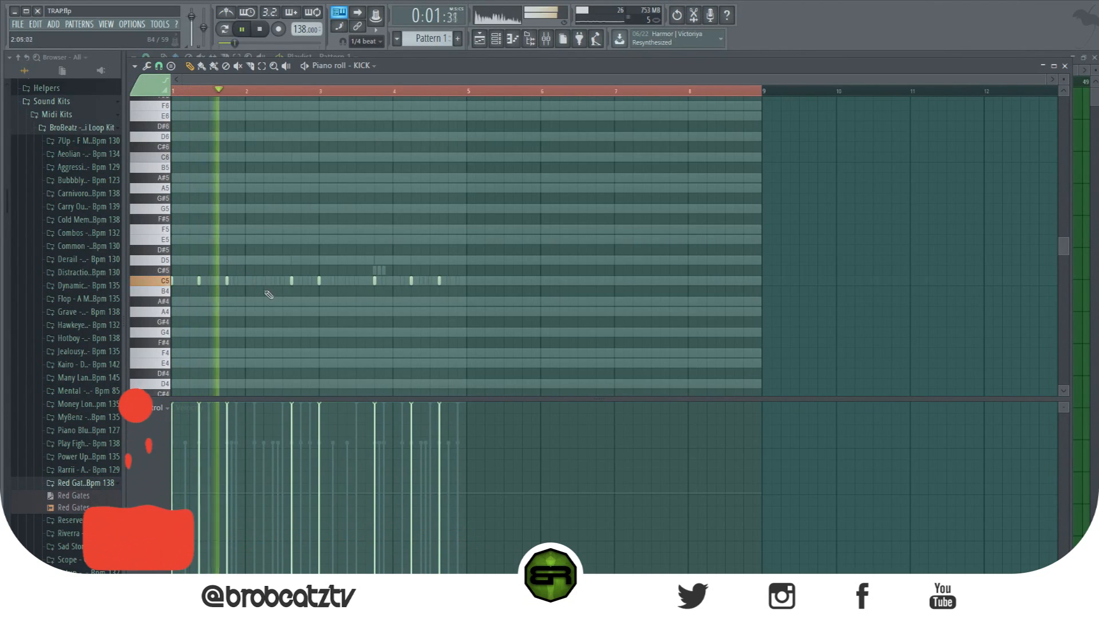
Step: Add C5 kicks on step 7 of bar 2 and step 15 of bars 3 and 4 during playback
click(272, 281)
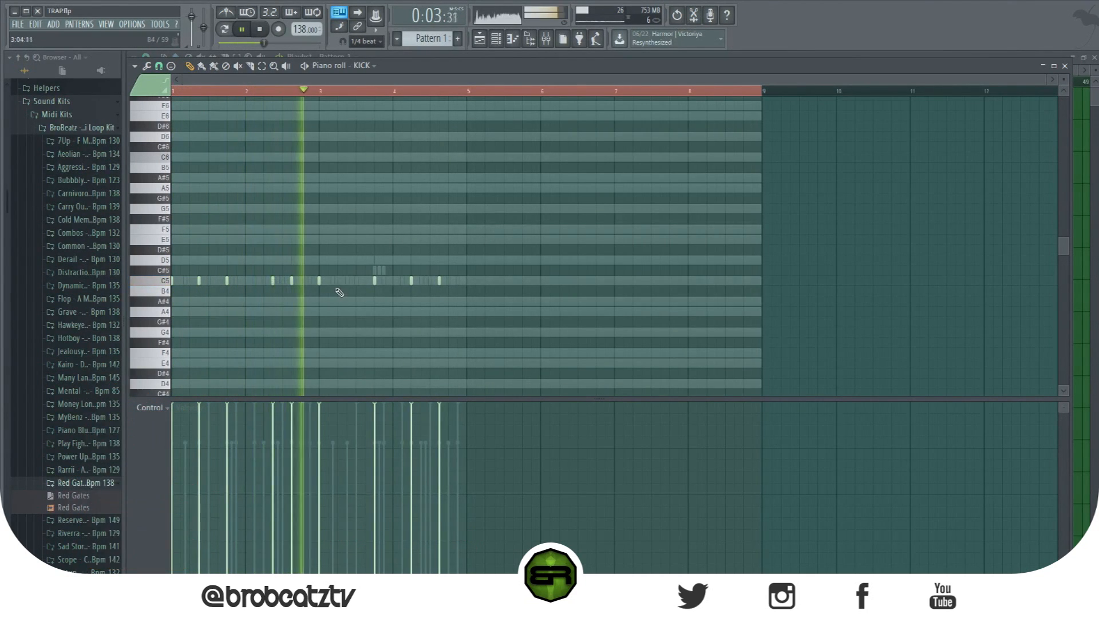
click(383, 281)
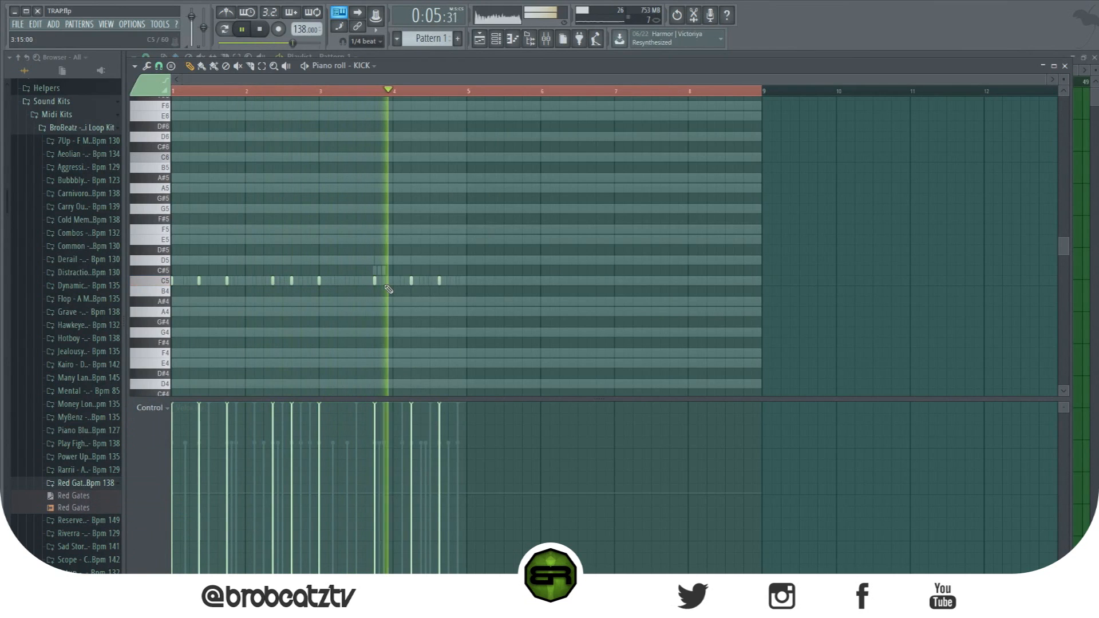
click(458, 281)
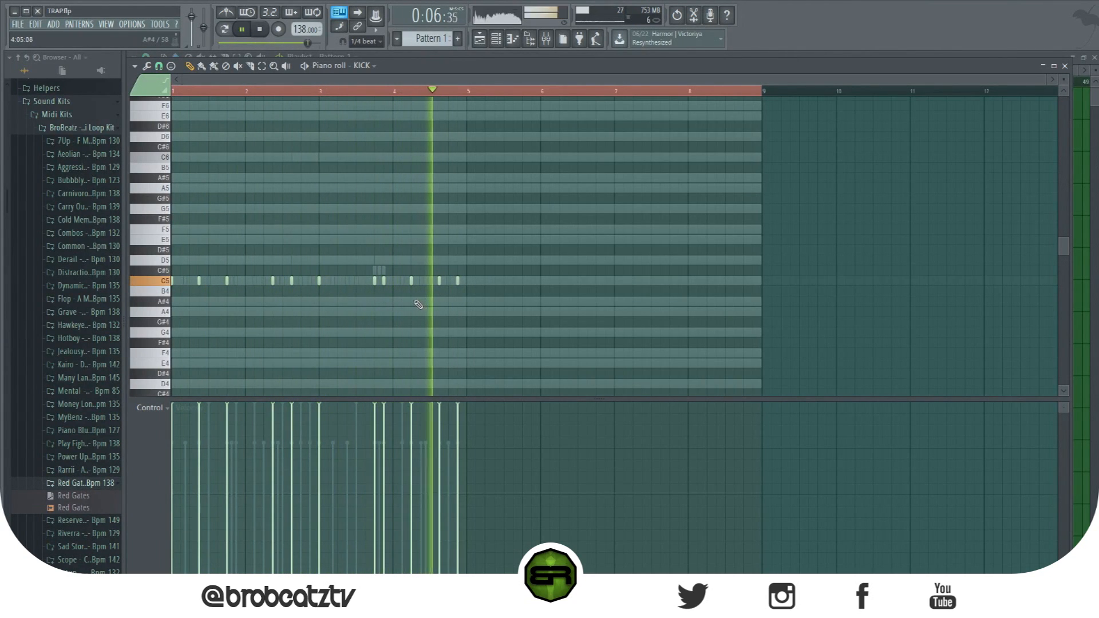
key(space)
Step: Open the 808 piano roll and move the last note to C6 after trying F5, playing the line to compare
click(497, 40)
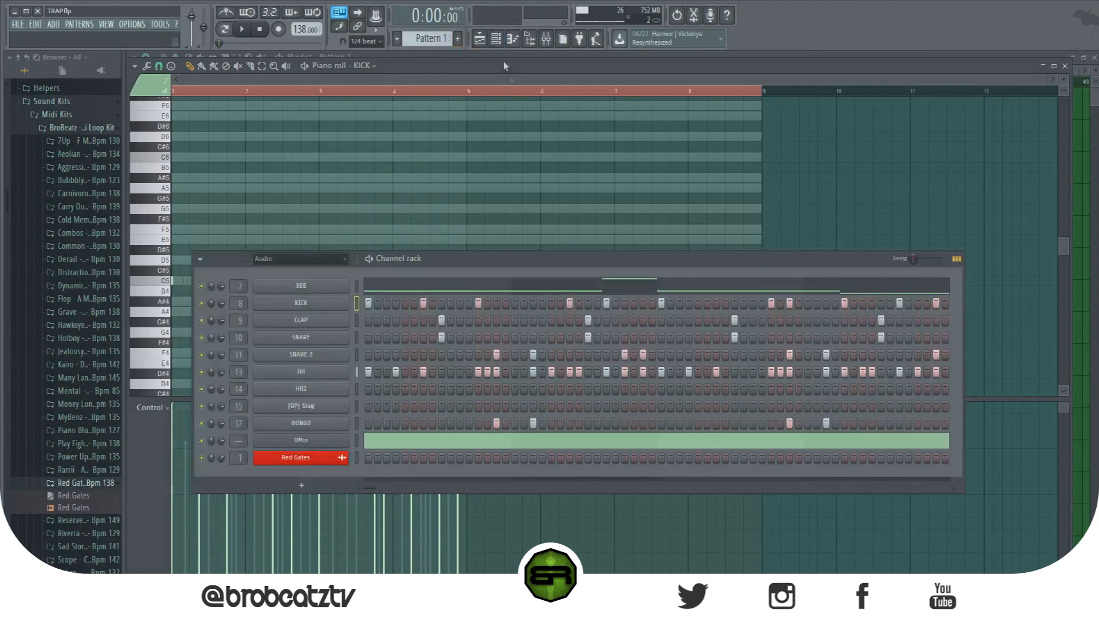
click(641, 280)
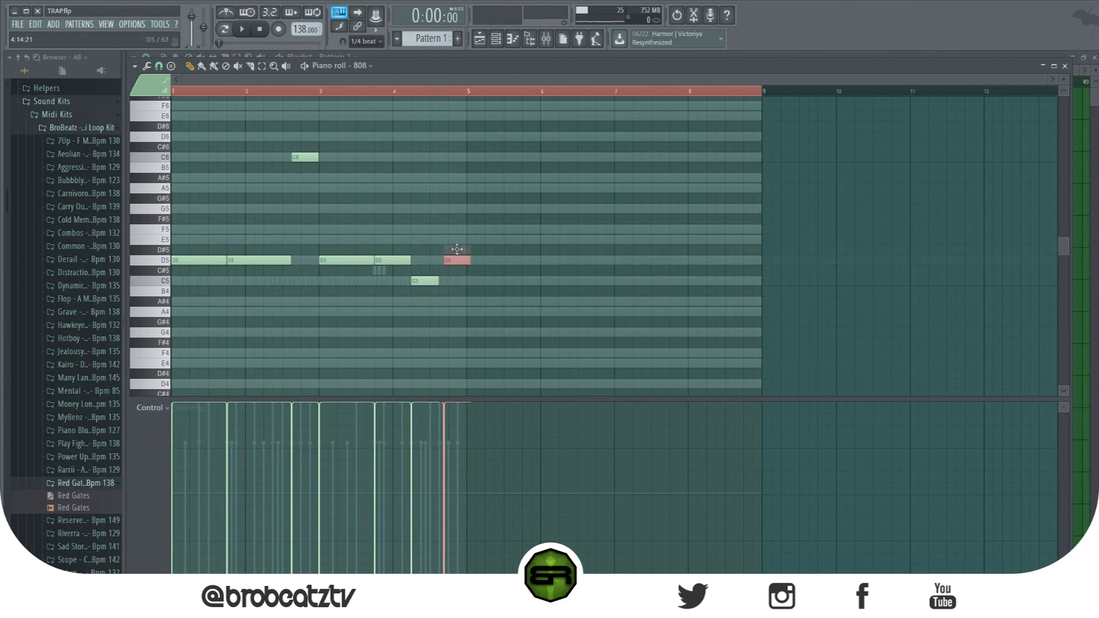
key(space)
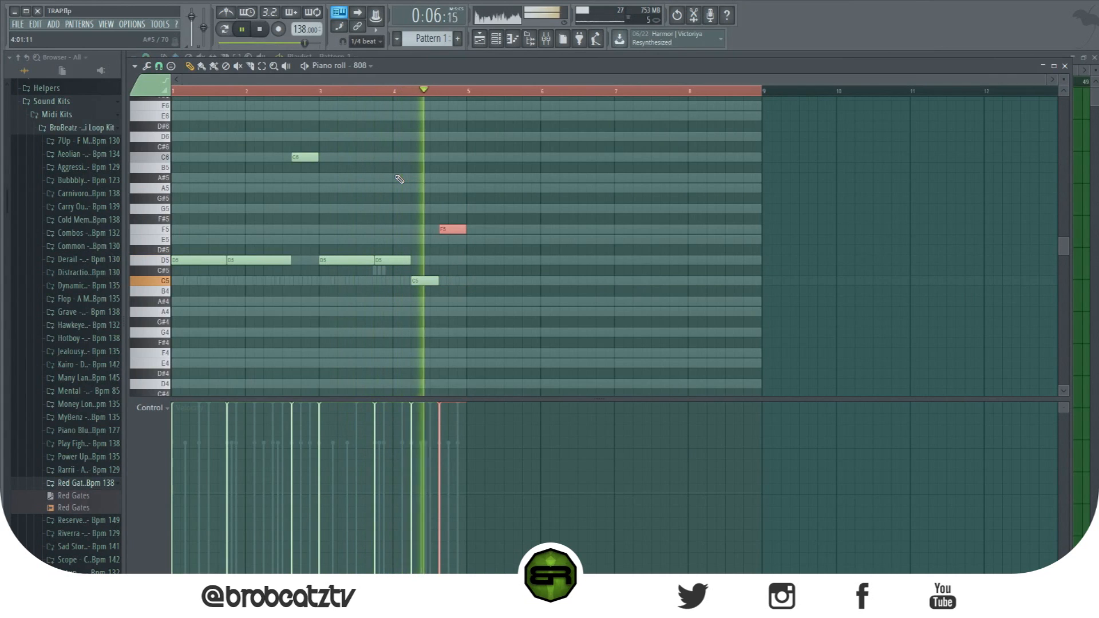
drag(456, 229, 453, 158)
key(space)
key(space)
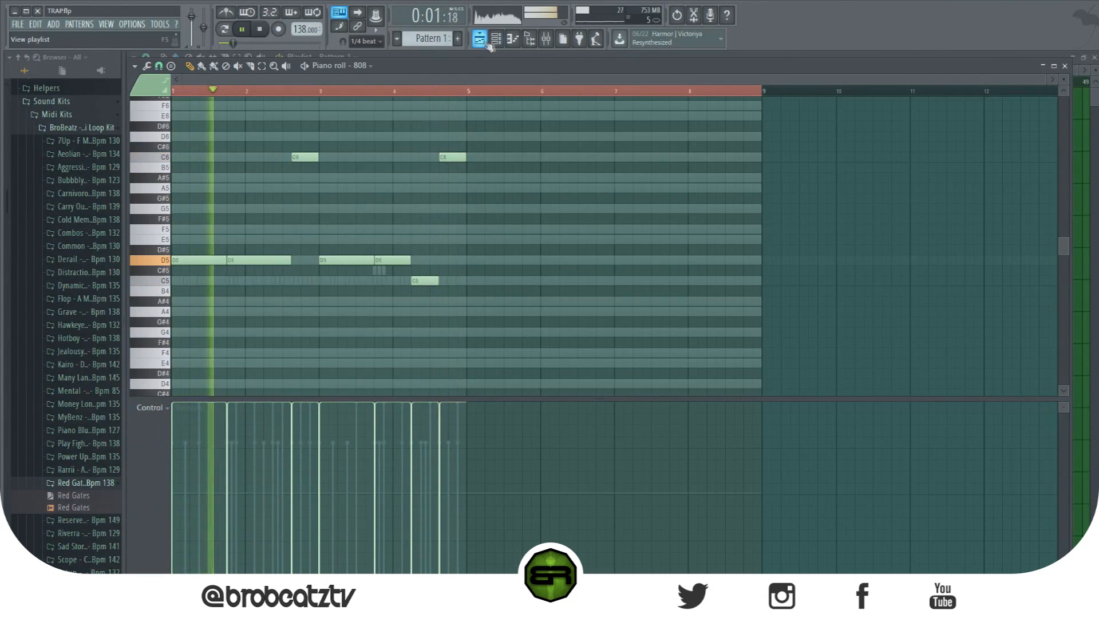
Step: Place Slug hits on steps 5, 21, 37 and 53 in the channel rack and play the full pattern
key(F5)
key(F6)
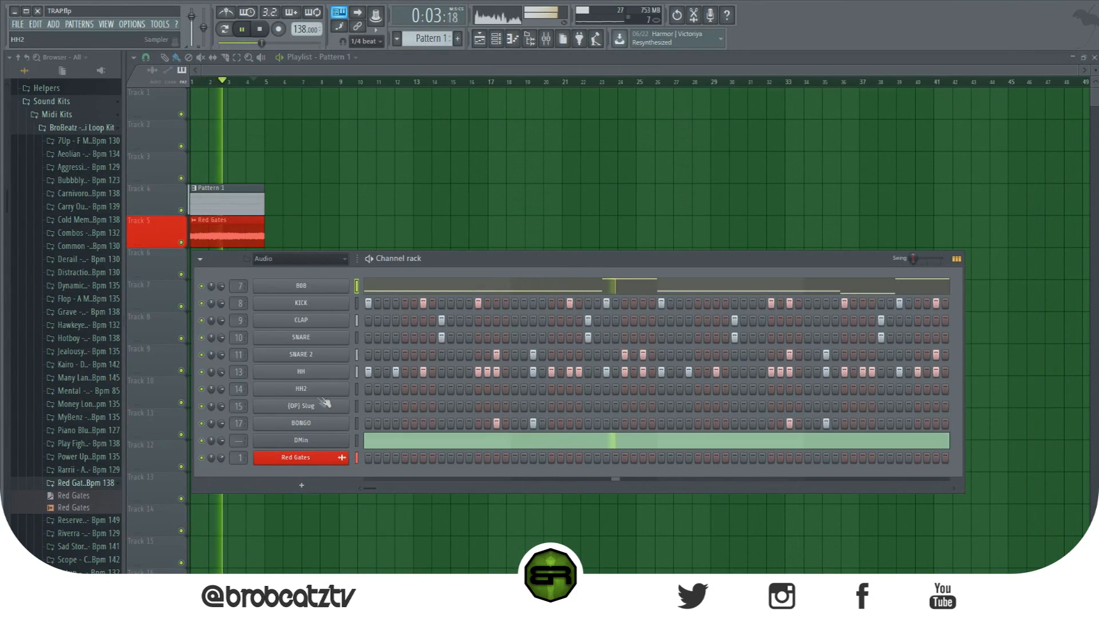
key(space)
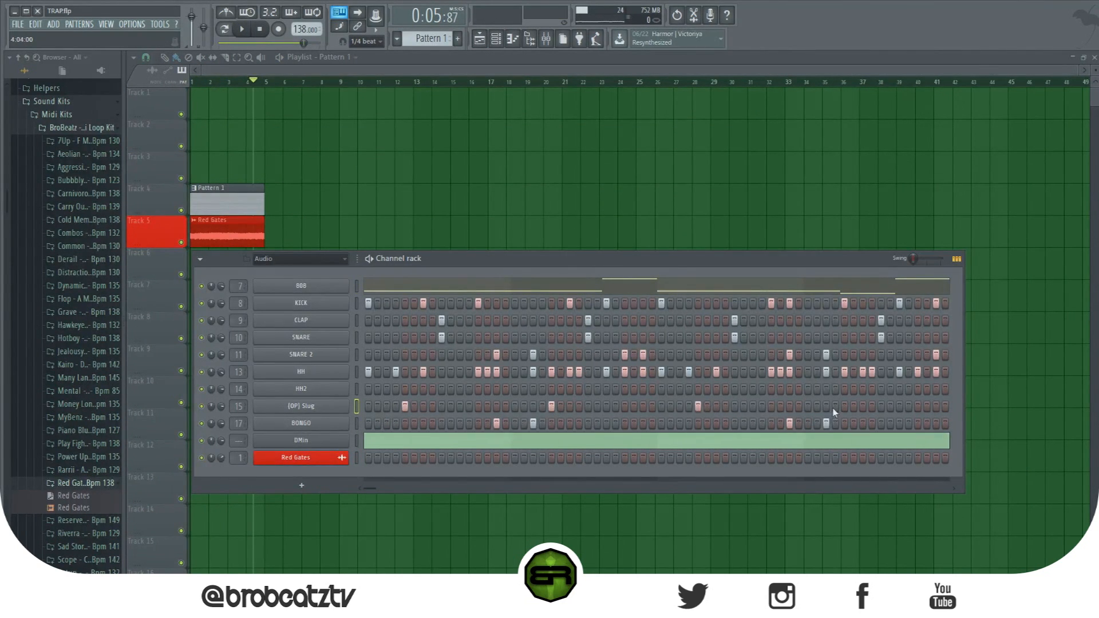
right_click(290, 407)
click(298, 414)
key(space)
key(space)
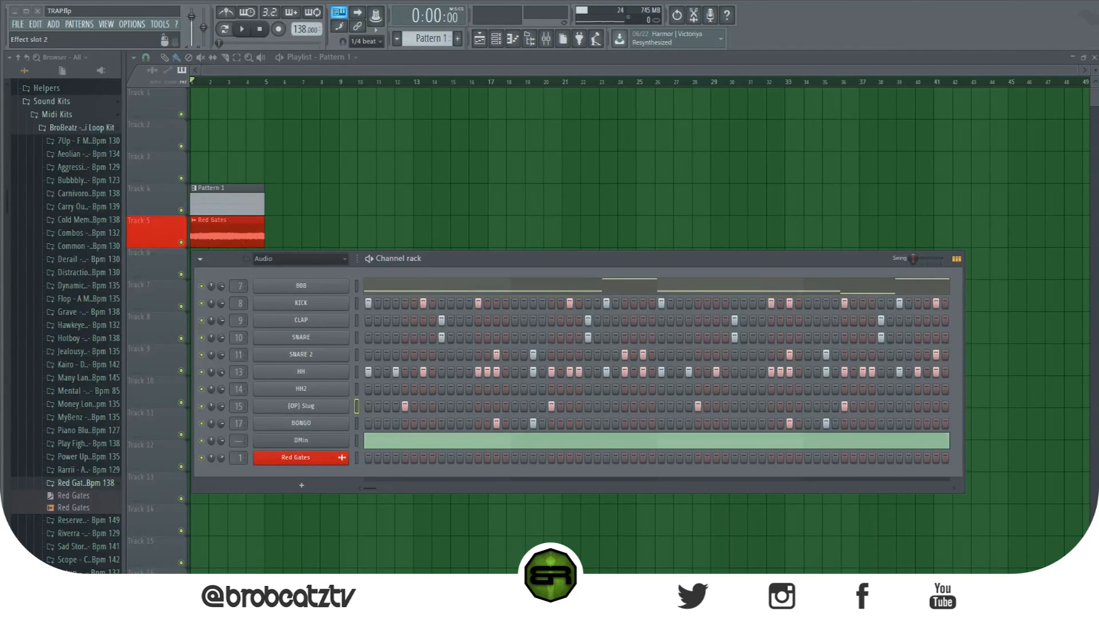
key(space)
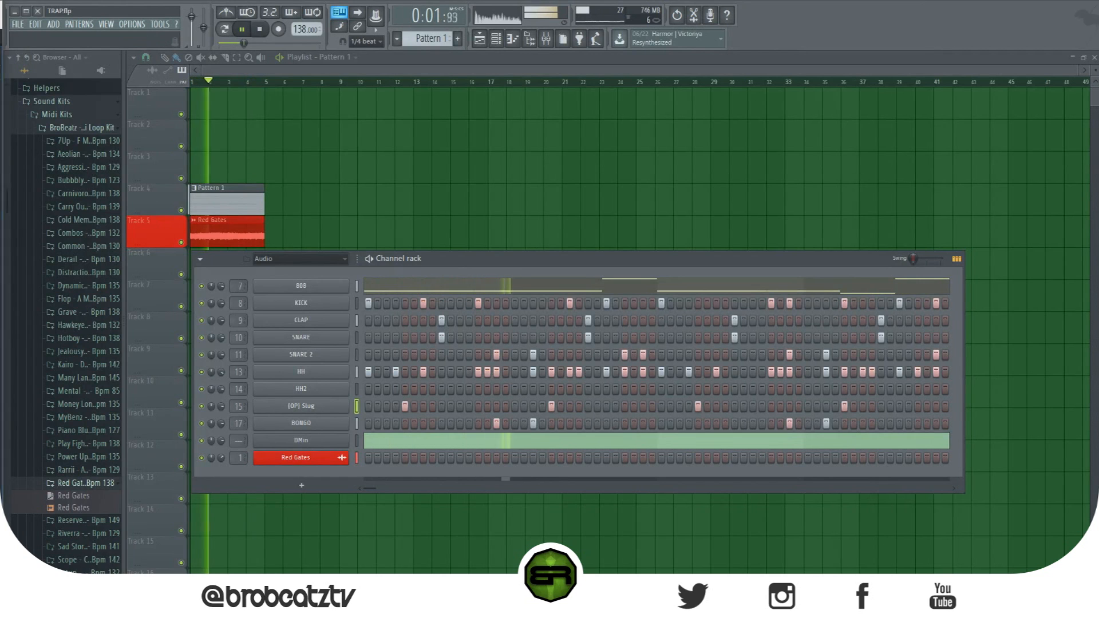
click(393, 71)
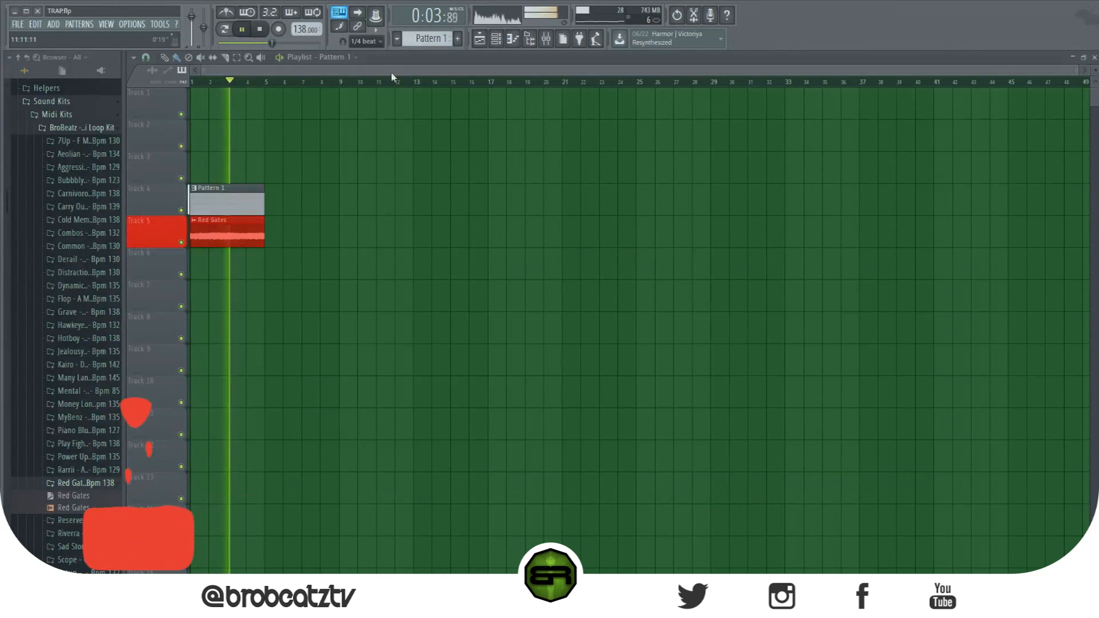
click(498, 41)
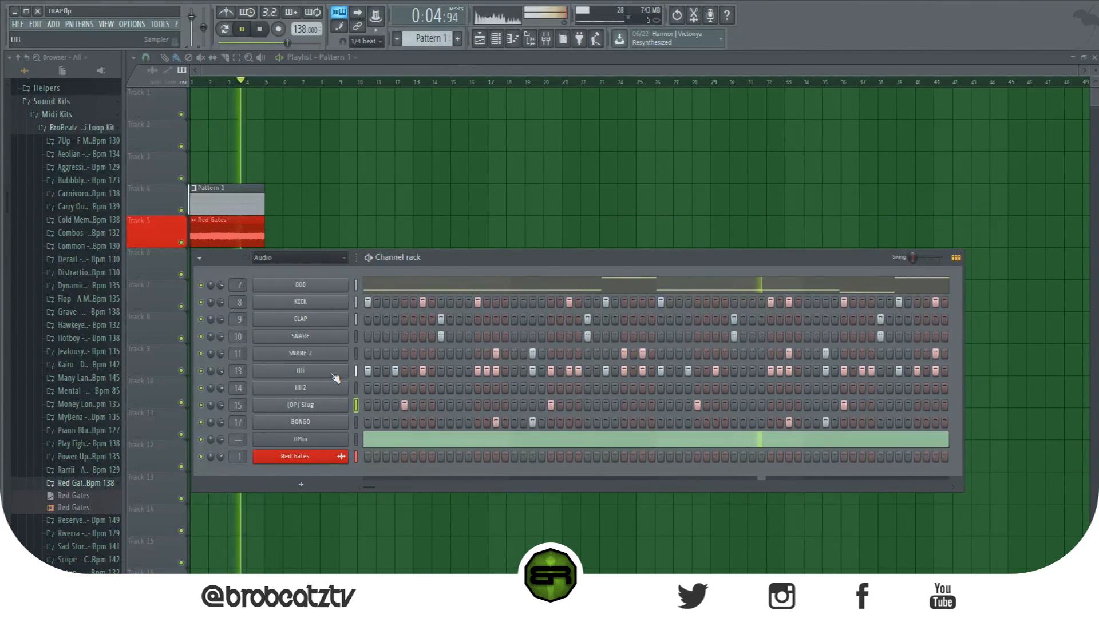
Step: Cut the existing HH pattern and try a new irregular hi-hat rhythm over the first two bars with playback
key(space)
right_click(343, 371)
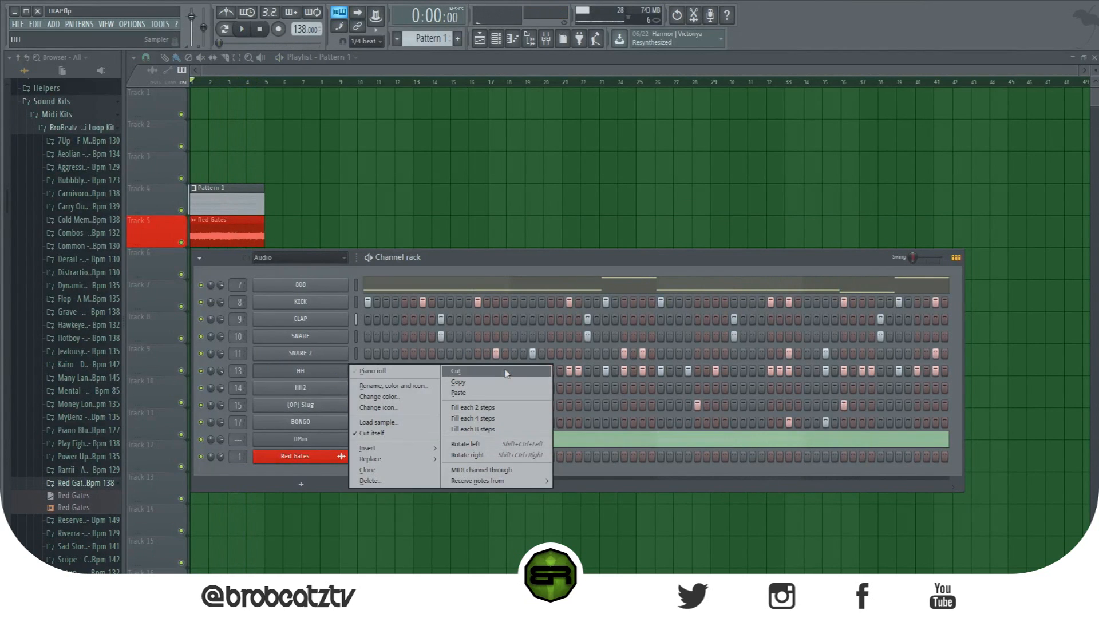
click(507, 373)
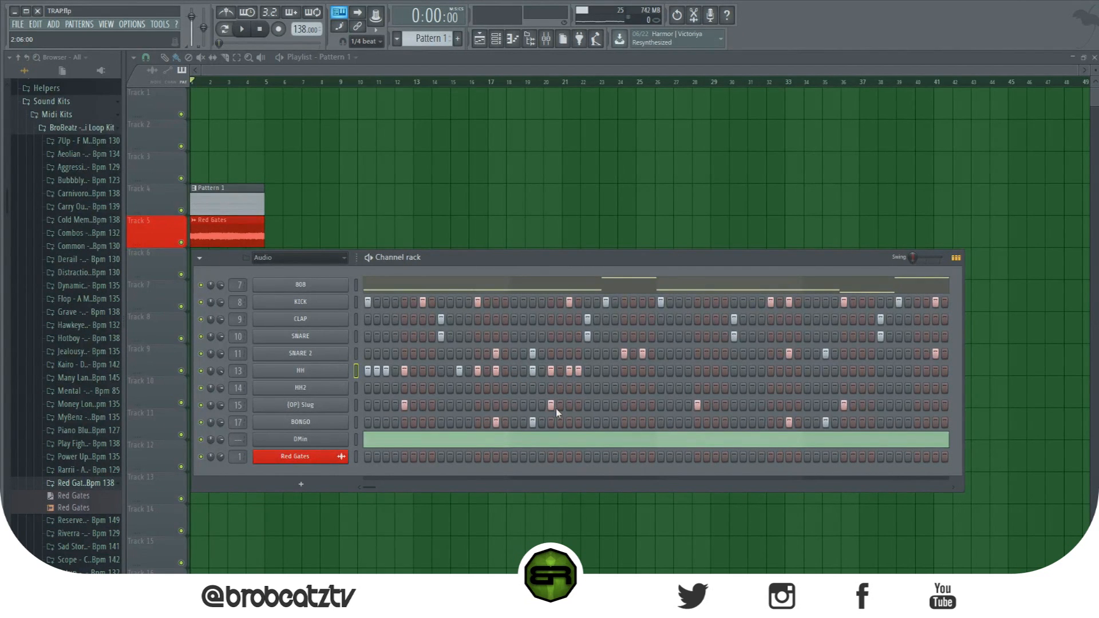
key(space)
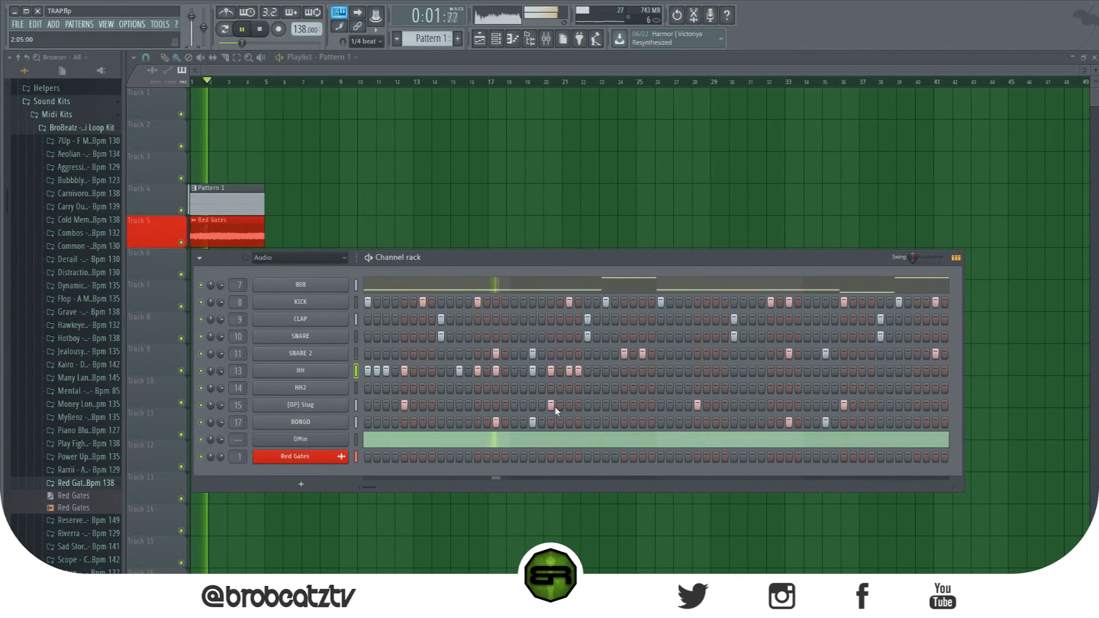
click(606, 371)
key(space)
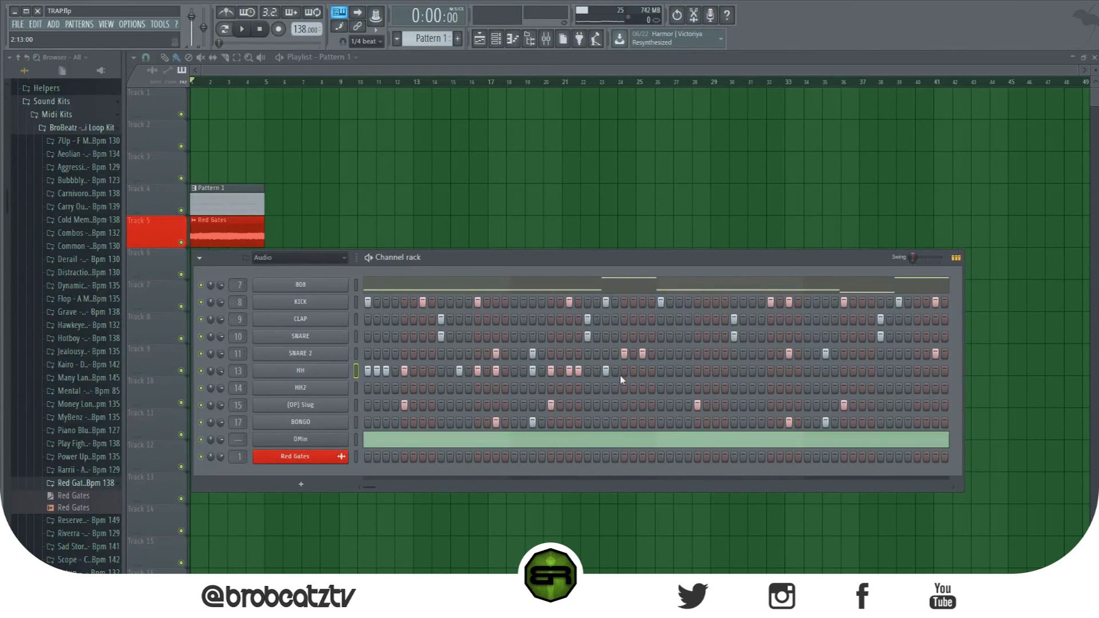
Step: Fill the HH channel with a hit every 2 steps, copy the pattern to HH2 and play both together
right_click(344, 371)
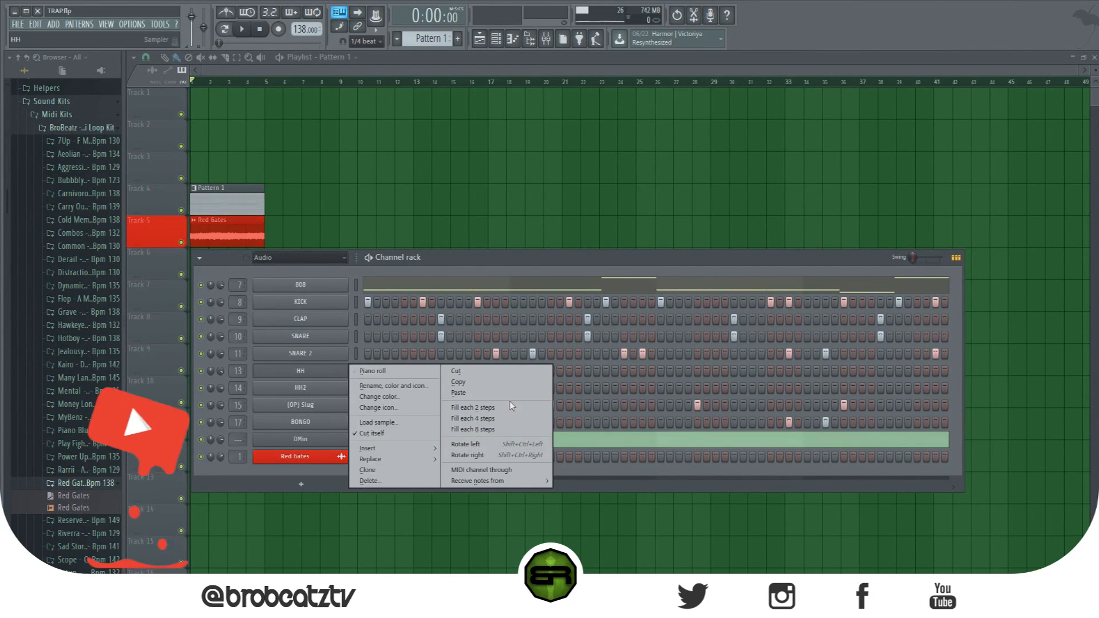
click(511, 407)
right_click(350, 371)
click(458, 382)
right_click(350, 389)
click(462, 411)
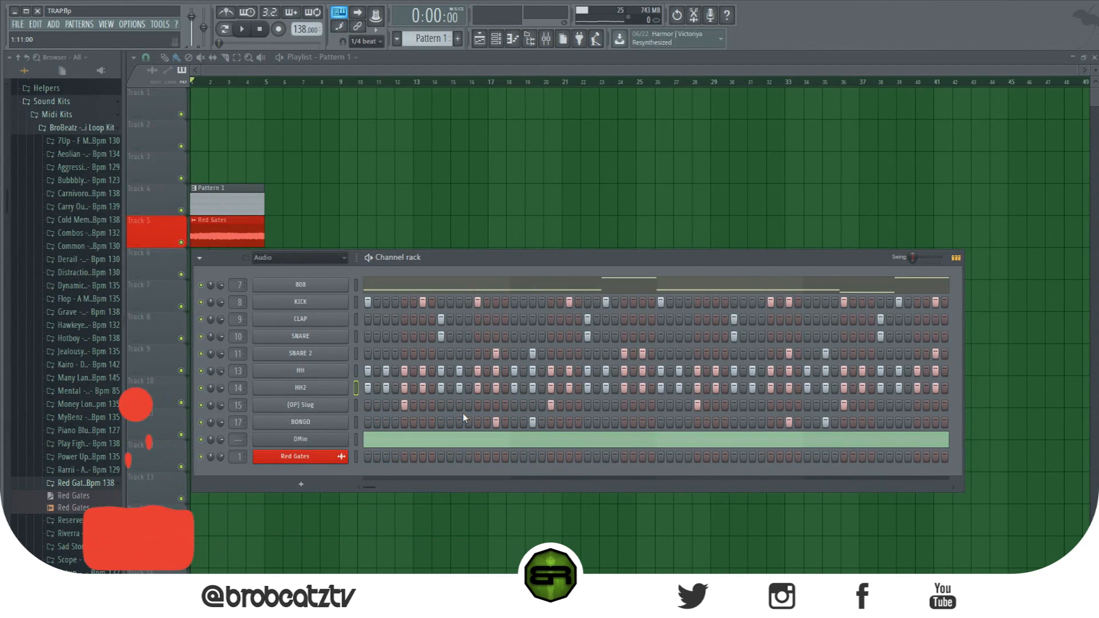
key(space)
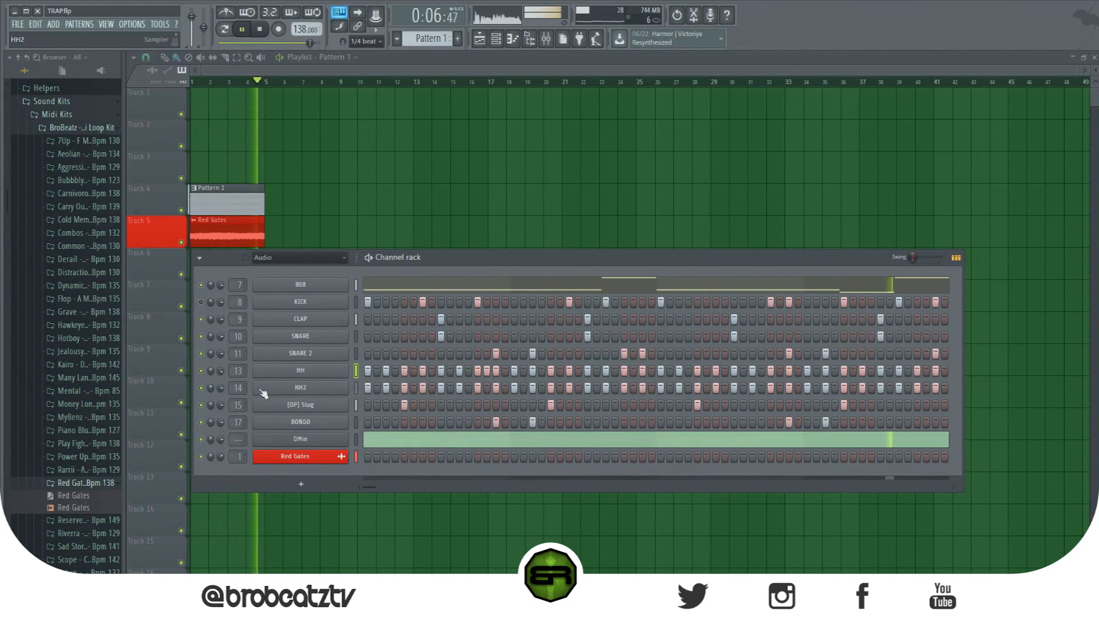
Step: Clear the HH2 pattern and try varying the HH rhythm by adding and removing single hits during playback
right_click(343, 388)
click(456, 389)
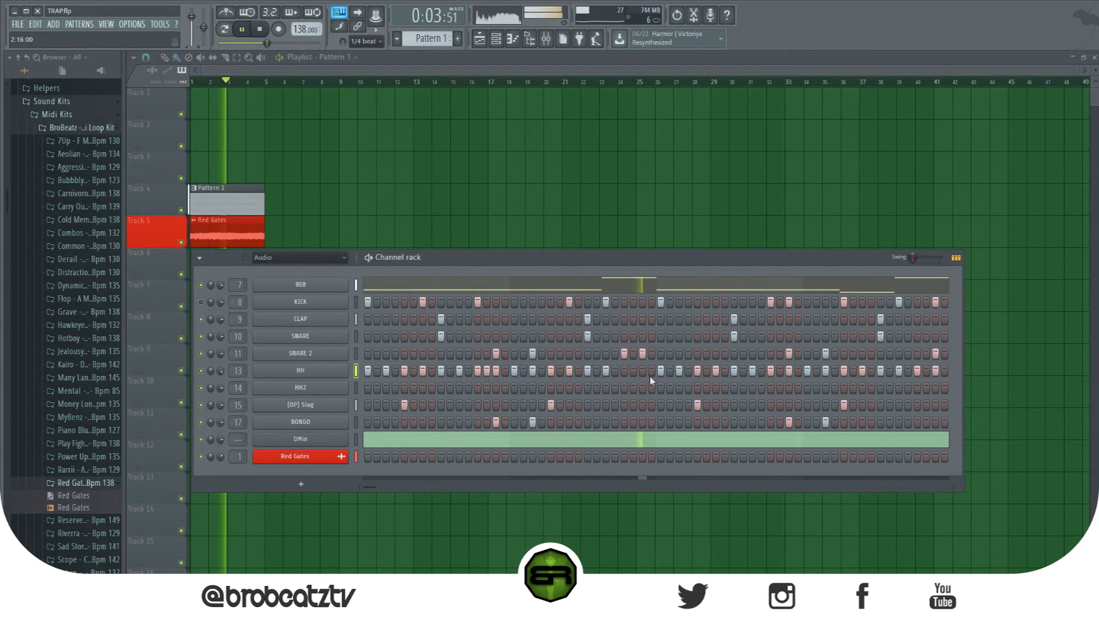
click(872, 372)
right_click(898, 376)
Step: Cut the varied HH pattern and refill the HH channel with a hit every 2 steps
right_click(334, 375)
click(457, 371)
key(space)
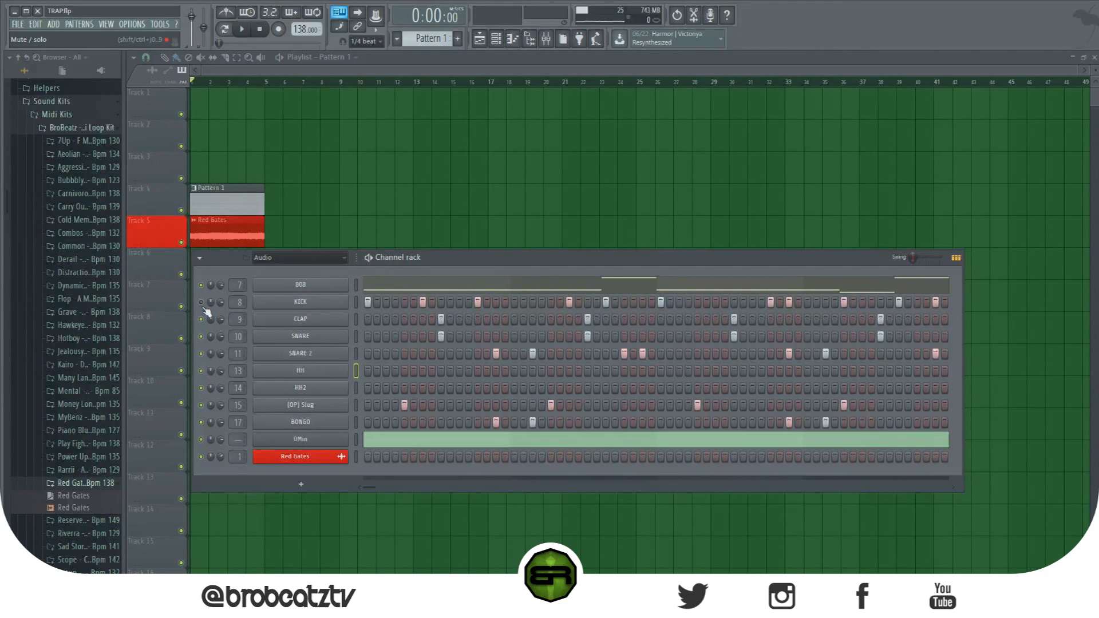
right_click(308, 377)
click(470, 395)
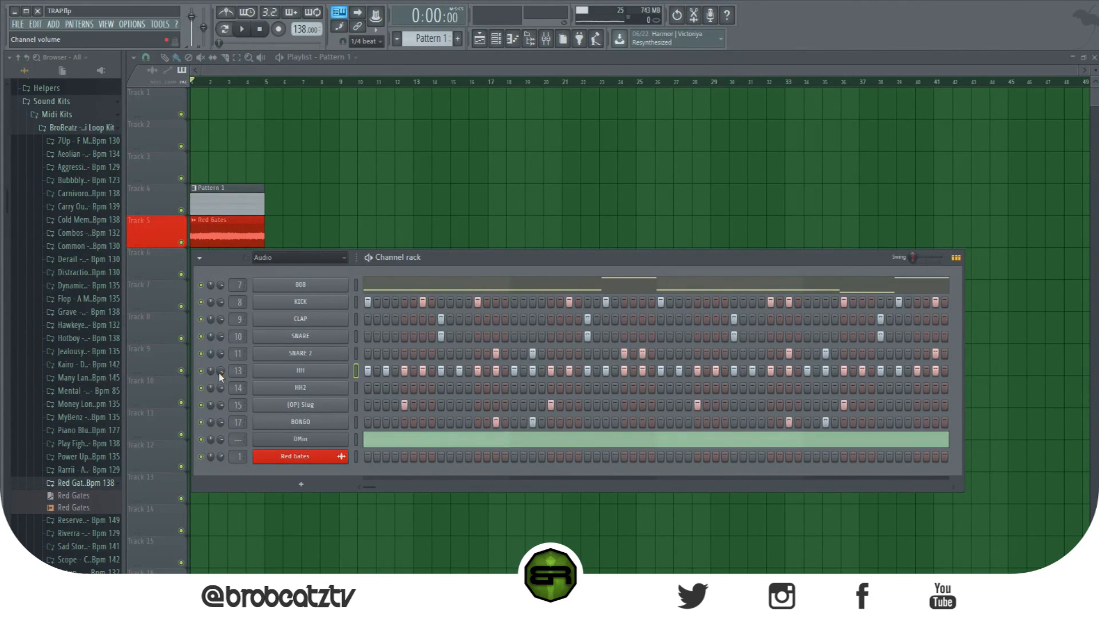
Step: Play the beat, try an irregular HH rhythm with extra hits in bars 1 and 2, and clear the HH hits in bars 3 and 4
key(space)
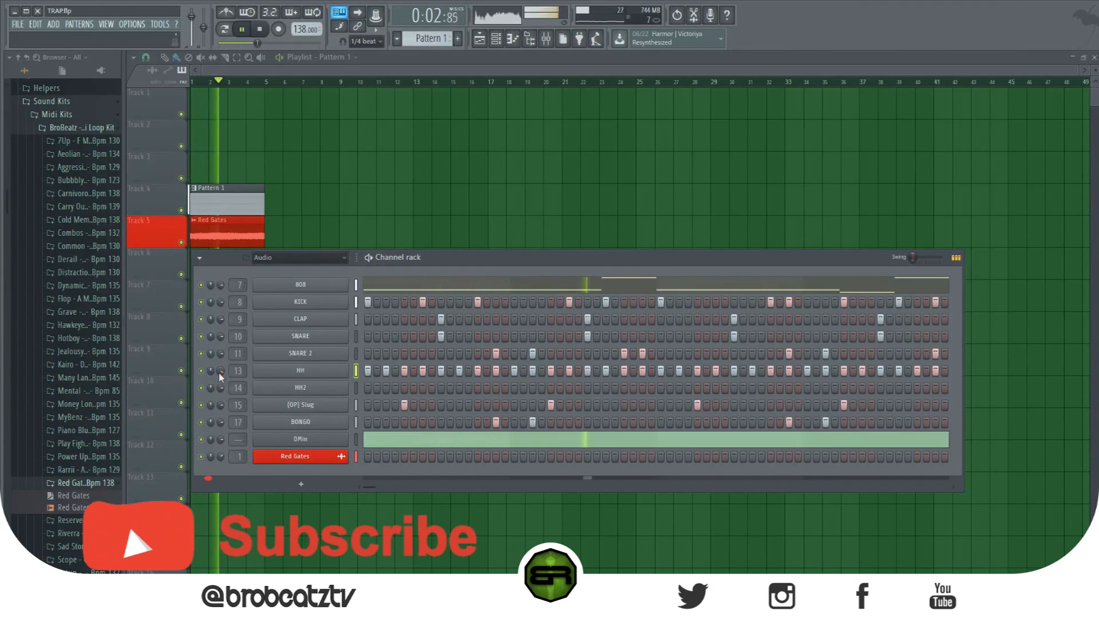
key(space)
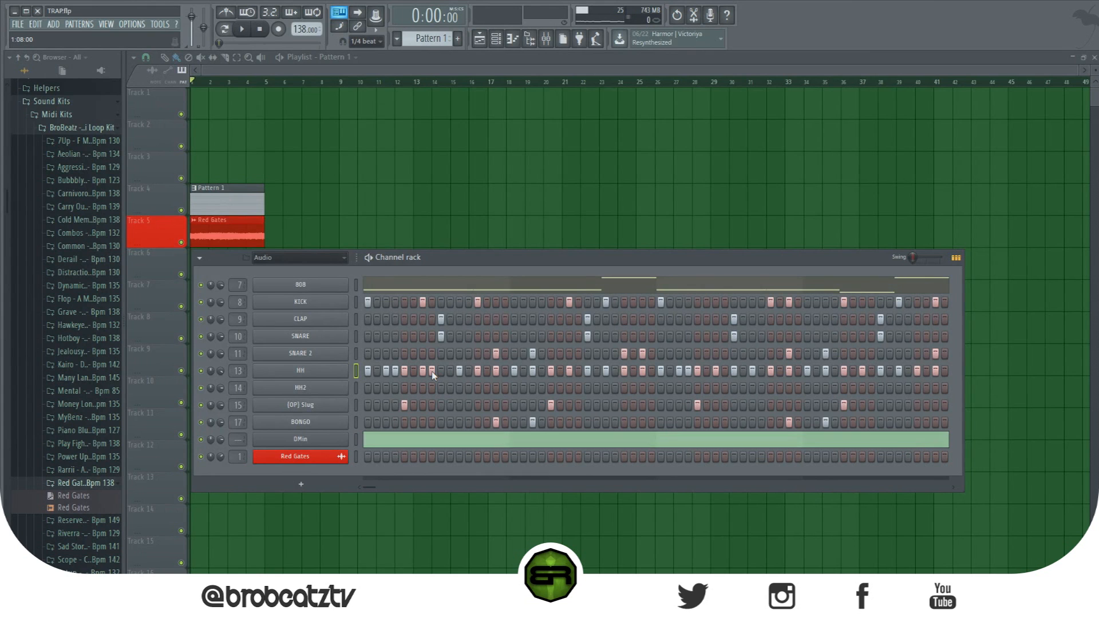
click(487, 371)
drag(654, 371, 918, 370)
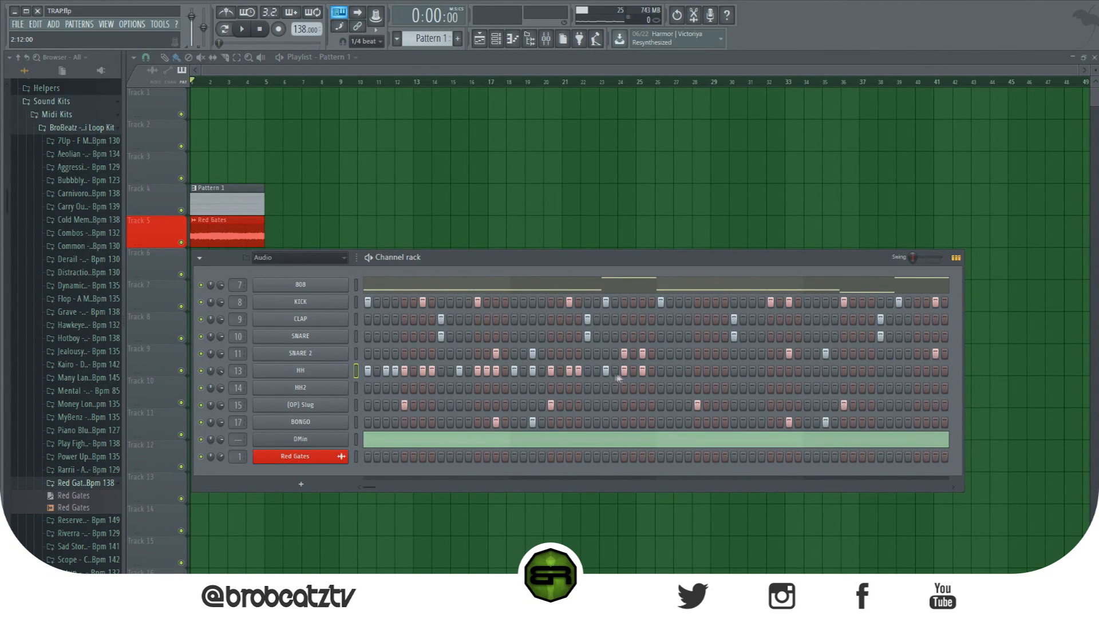
Step: Delete the HH notes from bar 5 onward in the piano roll and copy the first two bars' rhythm into bars 3 and 4
right_click(300, 371)
click(344, 370)
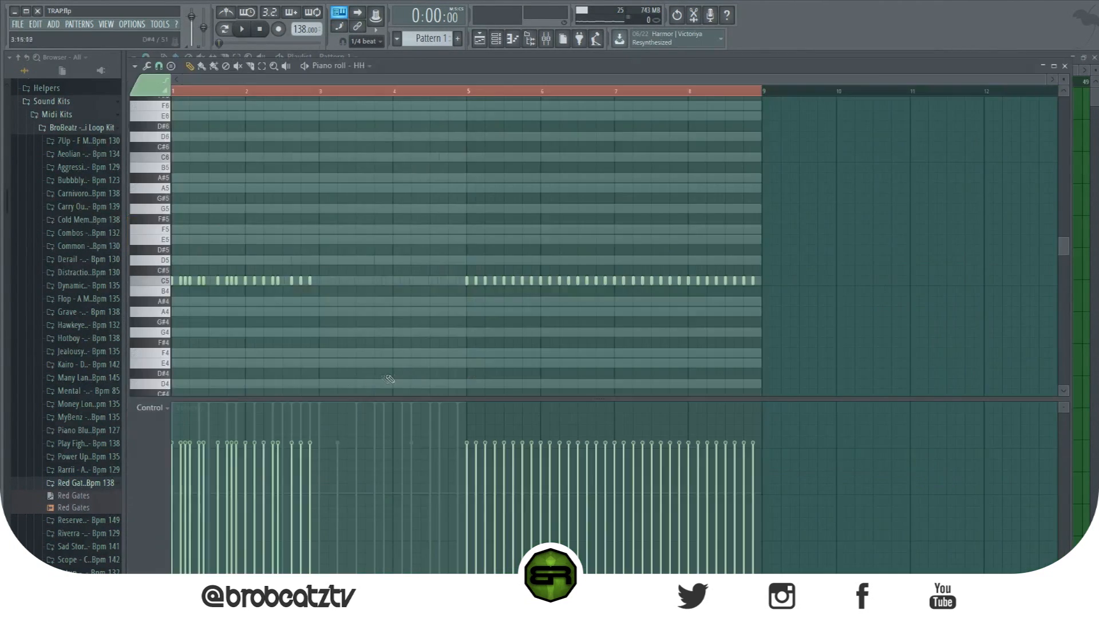
drag(464, 303, 726, 296)
mouse_move(388, 300)
mouse_down()
mouse_move(780, 291)
mouse_move(664, 290)
mouse_up()
Step: Try raising three consecutive HH notes early in bar 3 from C5 to D5, and play the full beat
mouse_move(369, 245)
mouse_down()
mouse_move(153, 292)
mouse_move(344, 288)
mouse_up()
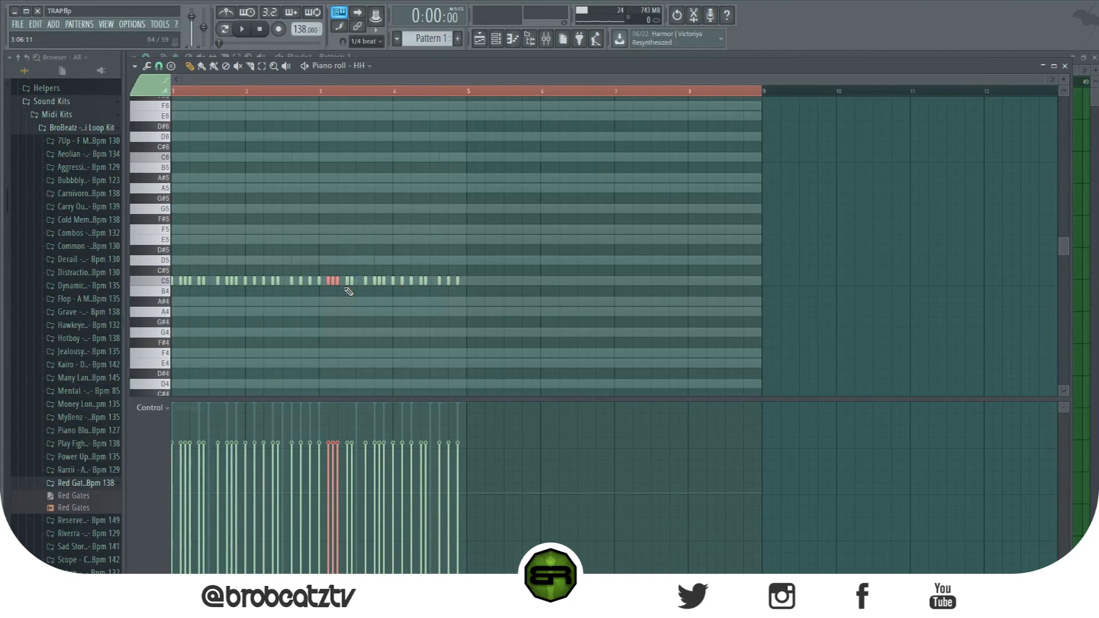
click(413, 236)
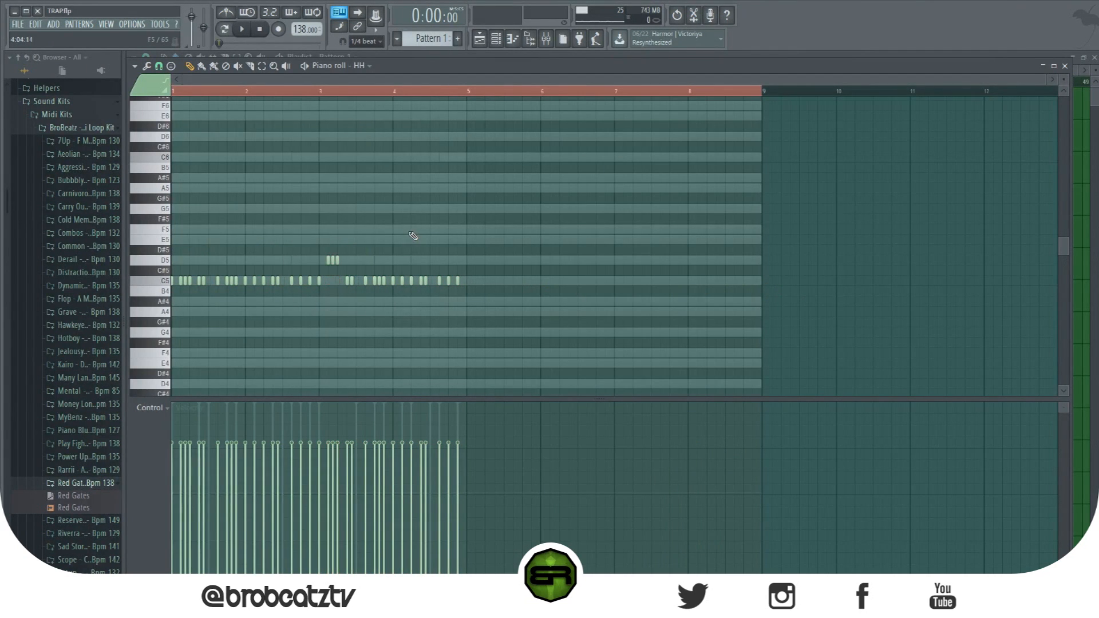
click(480, 38)
click(496, 39)
key(space)
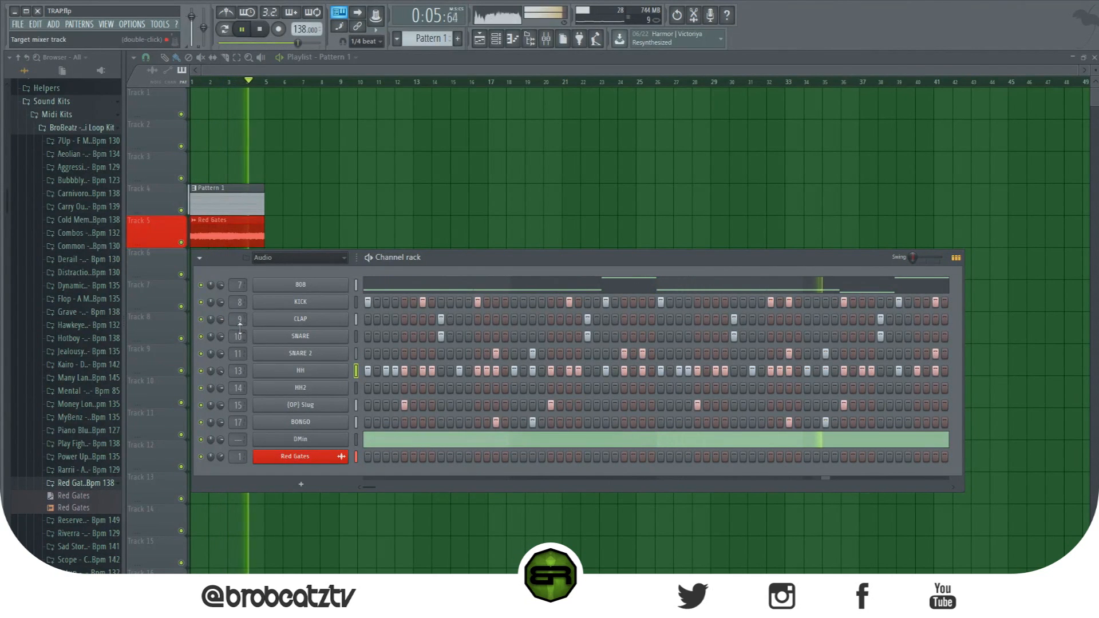
Step: Cut the HH pattern, mute the KICK channel and play the beat without them
right_click(344, 369)
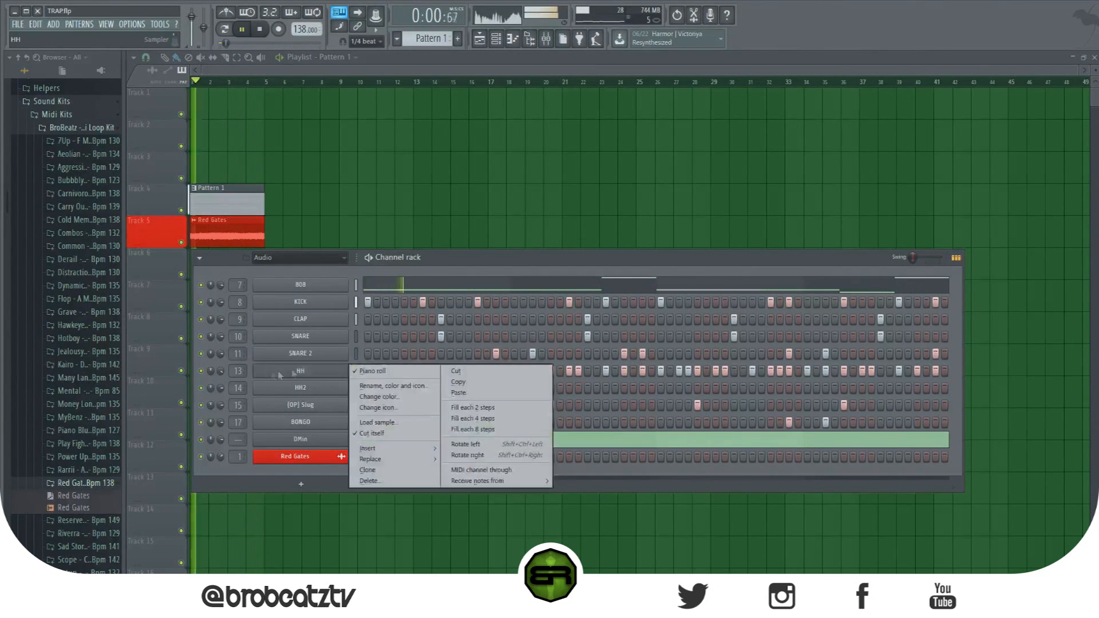
click(448, 372)
key(space)
key(space)
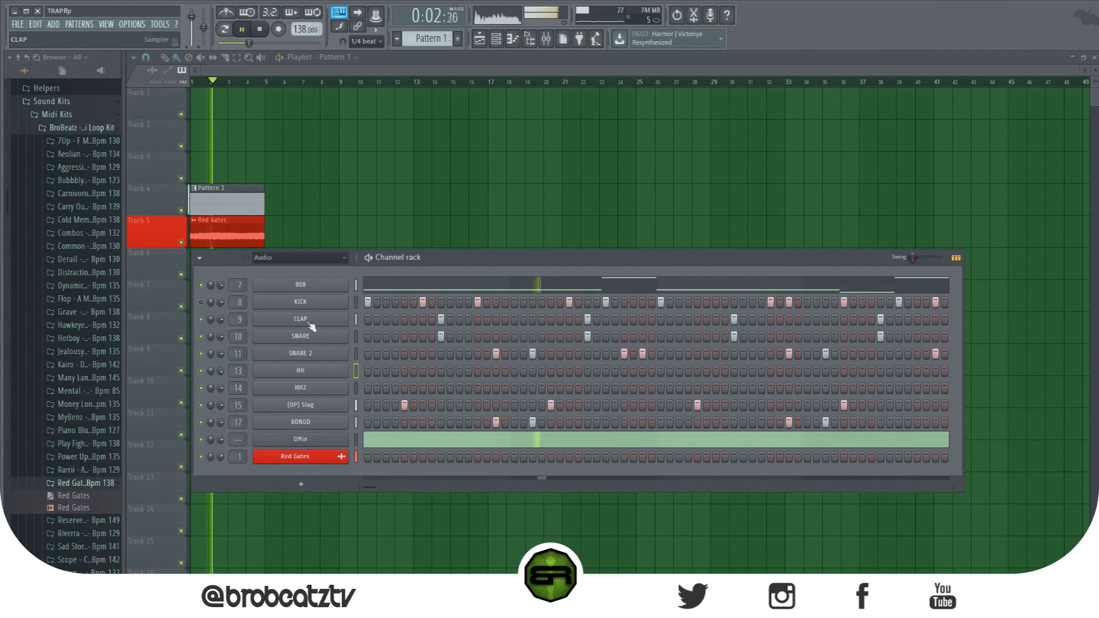
key(space)
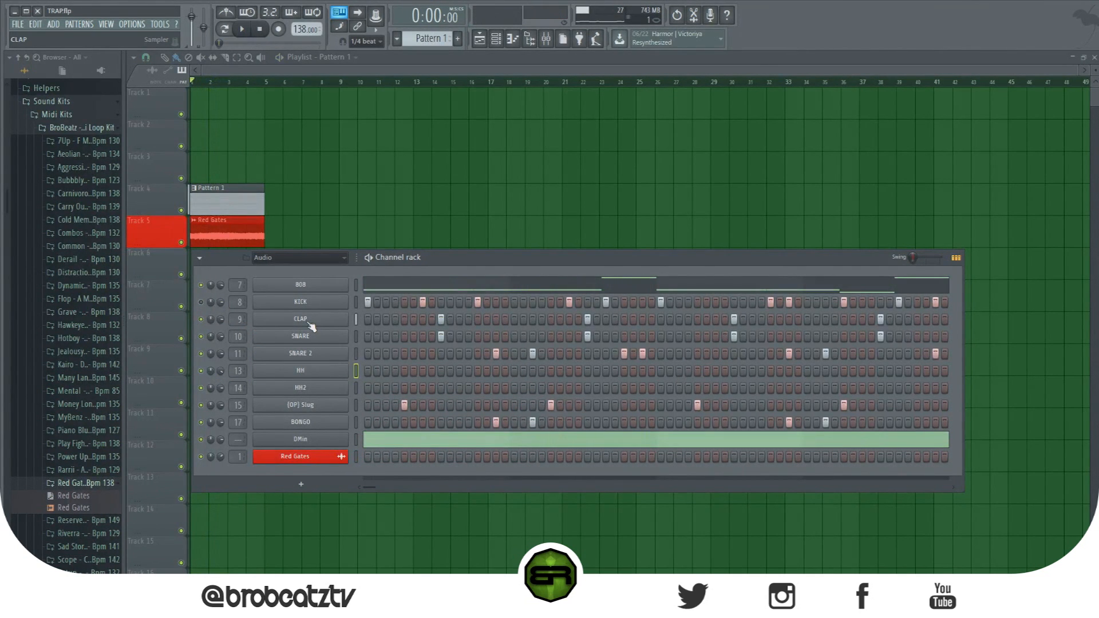